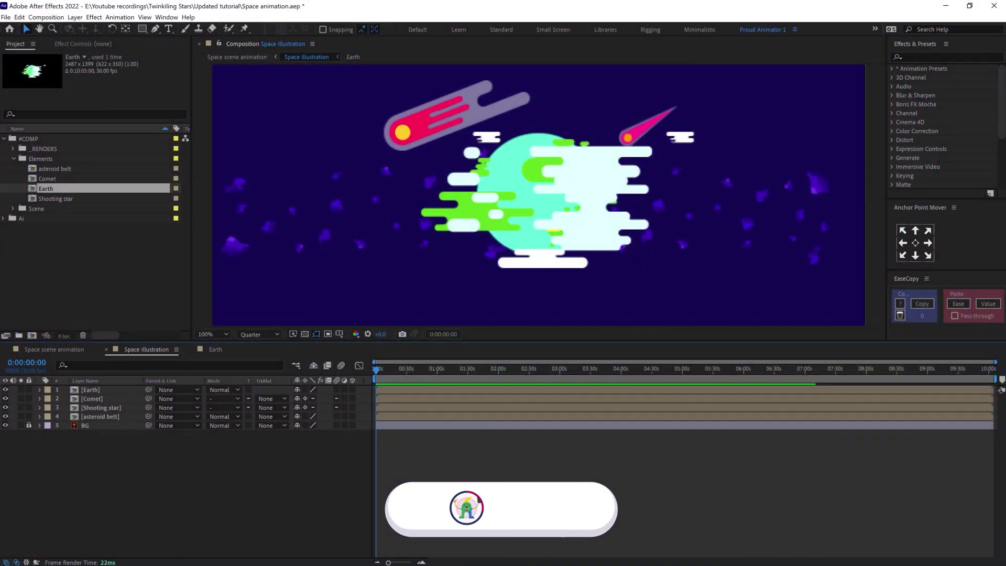
Step: Open the Earth precomposition from the Space illustration composition
left_click(92, 399)
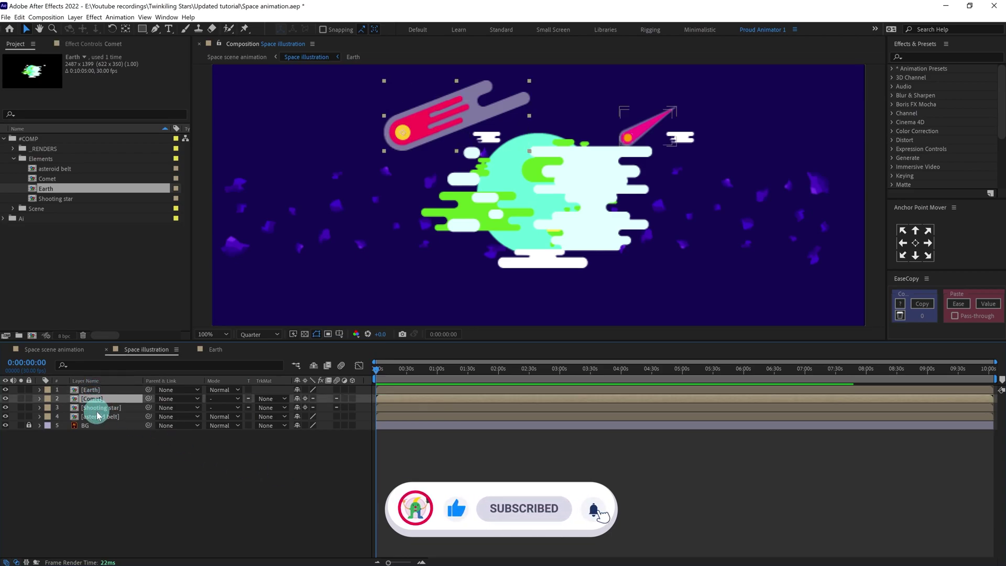
left_click(97, 416)
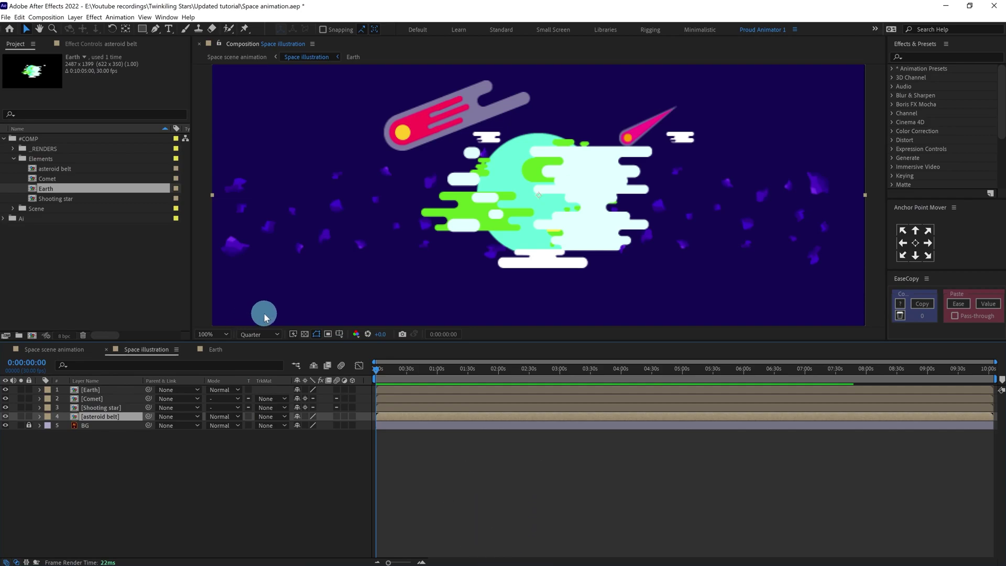
left_click(89, 392)
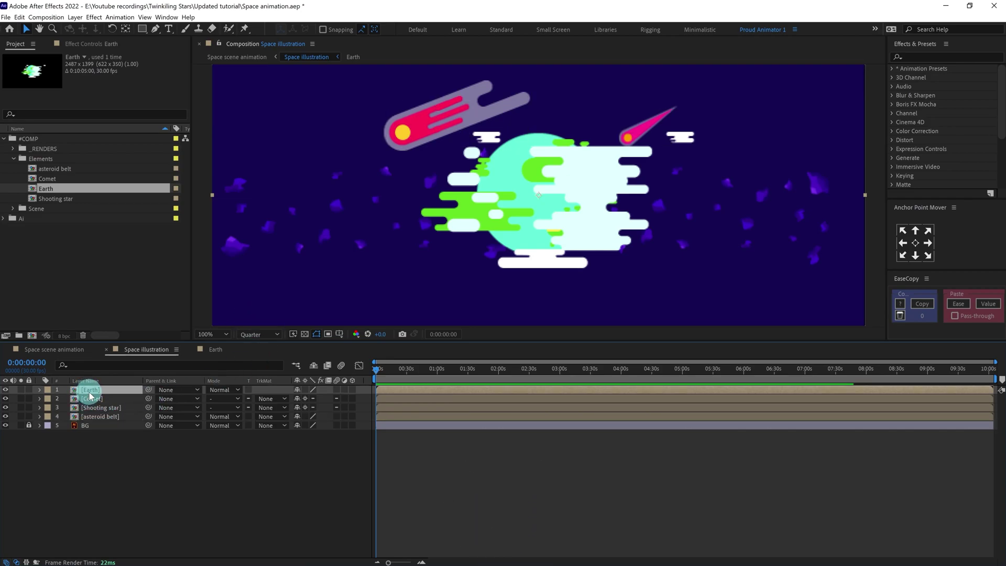
double_click(90, 391)
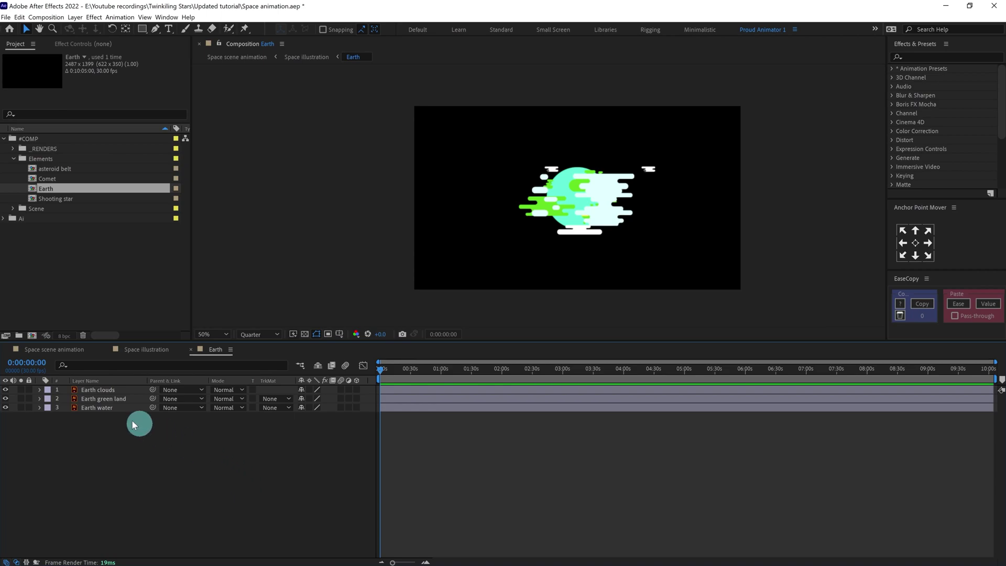
Step: Hide the Earth clouds layer and select the Earth green land layer
left_click(107, 391)
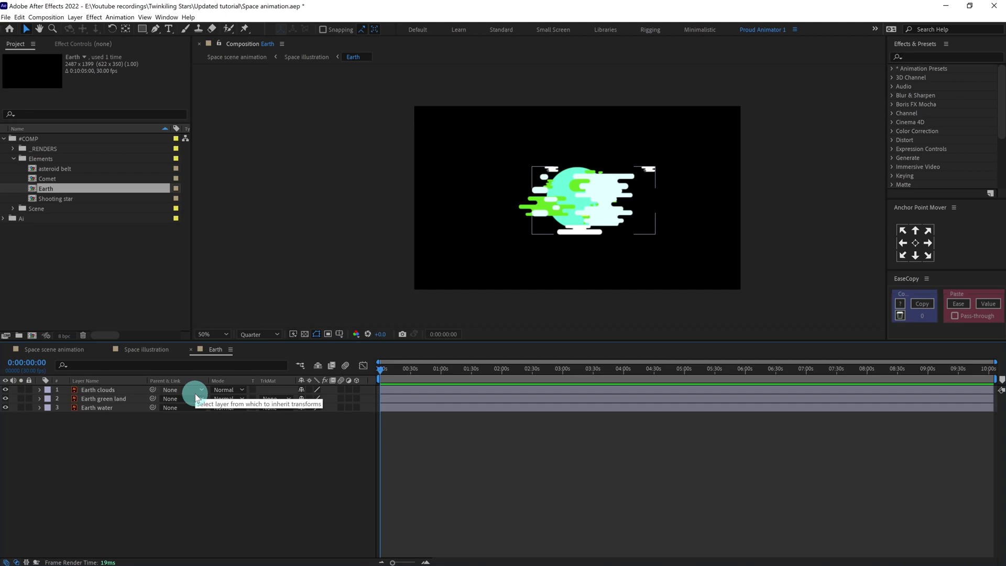
left_click(102, 398)
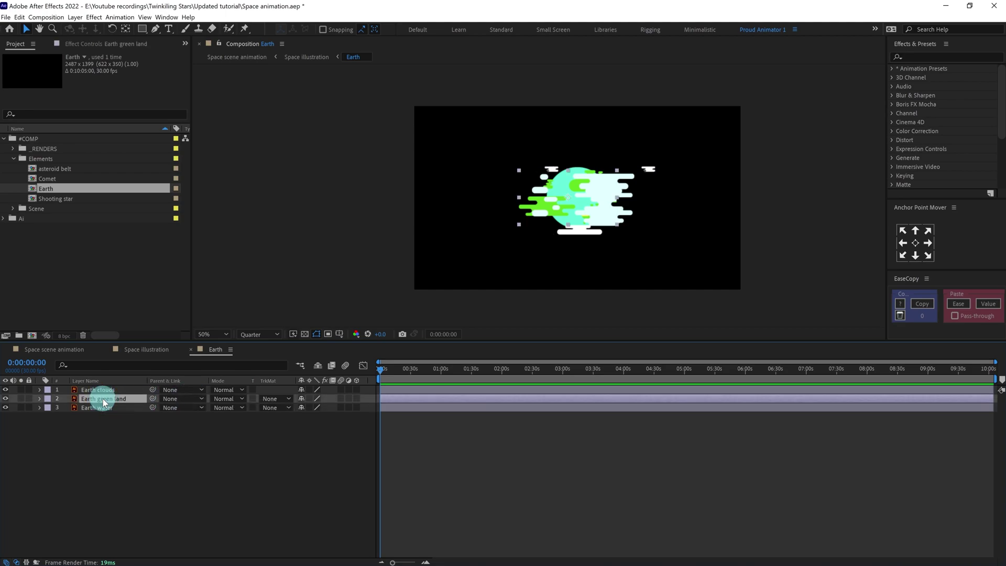
left_click(5, 392)
left_click(129, 413)
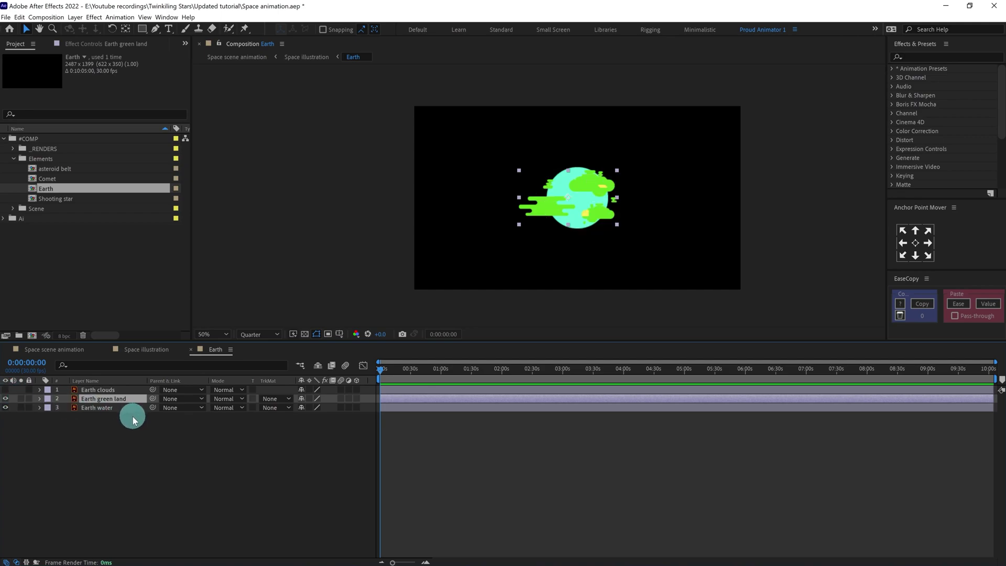
Step: Duplicate the Earth green land layer, place the copy directly to the right of the original, and parent it to the original
key("ctrl+d")
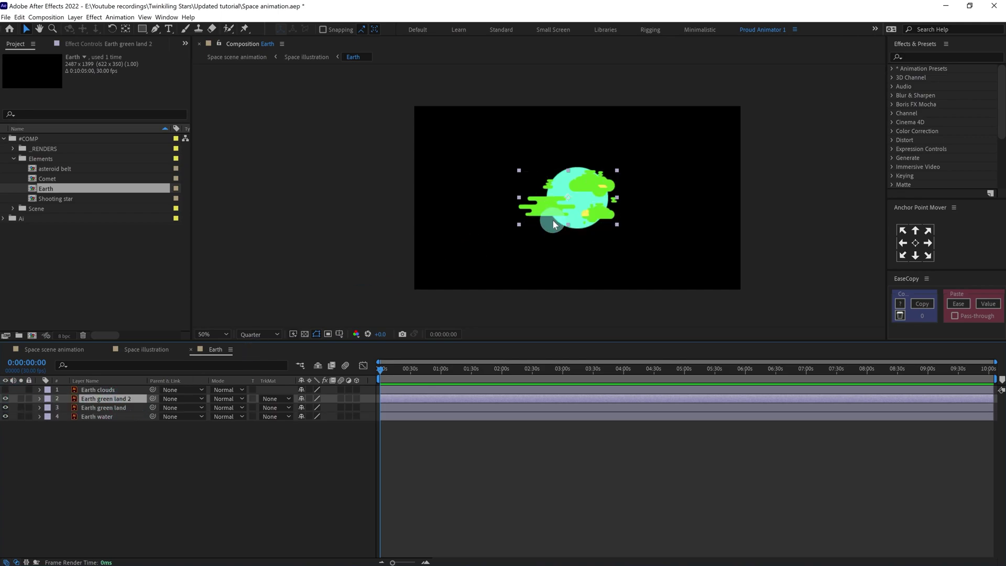
scroll(551, 222, "up", 2)
left_click_drag(544, 224, 756, 220)
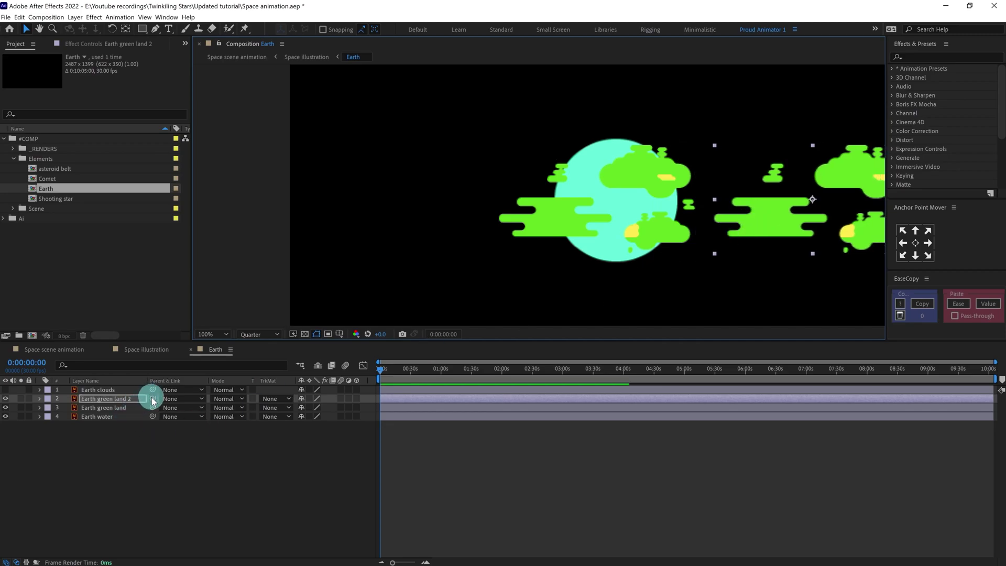
left_click_drag(152, 398, 136, 407)
Step: Show the rulers and place a vertical guide at the left edge of the original Earth green land artwork
left_click(125, 410)
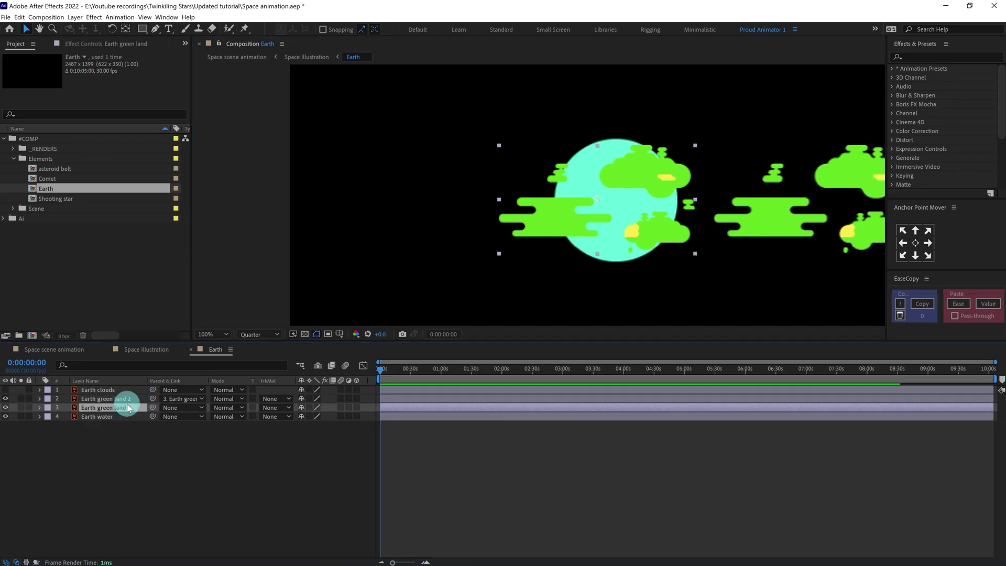
left_click(473, 275)
key("ctrl+r")
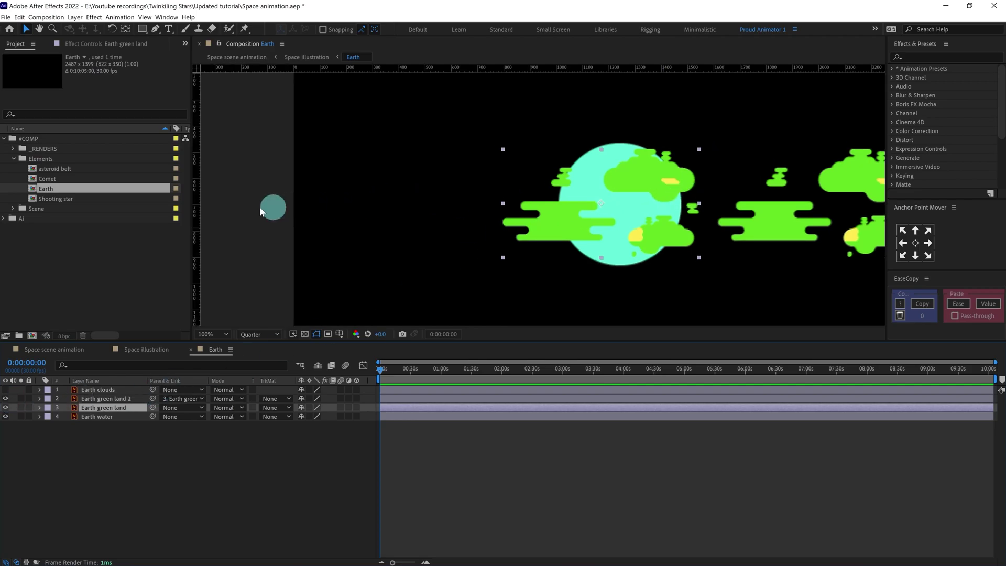
left_click_drag(199, 187, 502, 223)
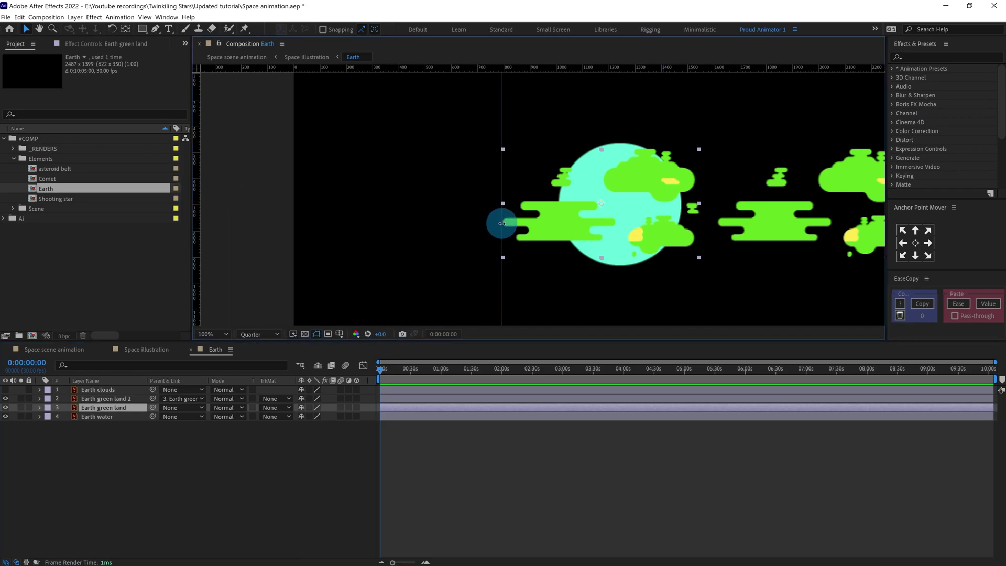
scroll(398, 236, "up", 2)
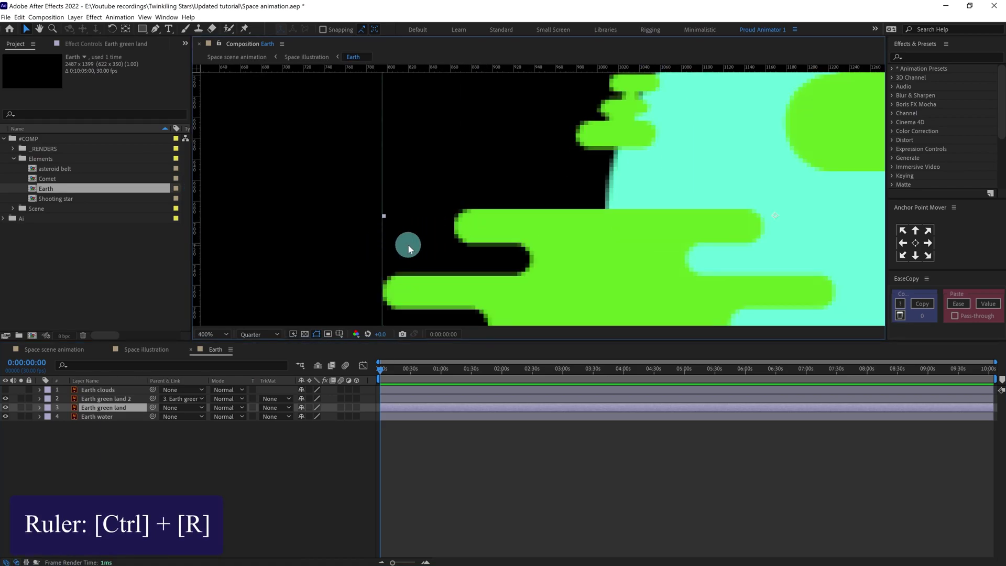
key("comma")
key("comma")
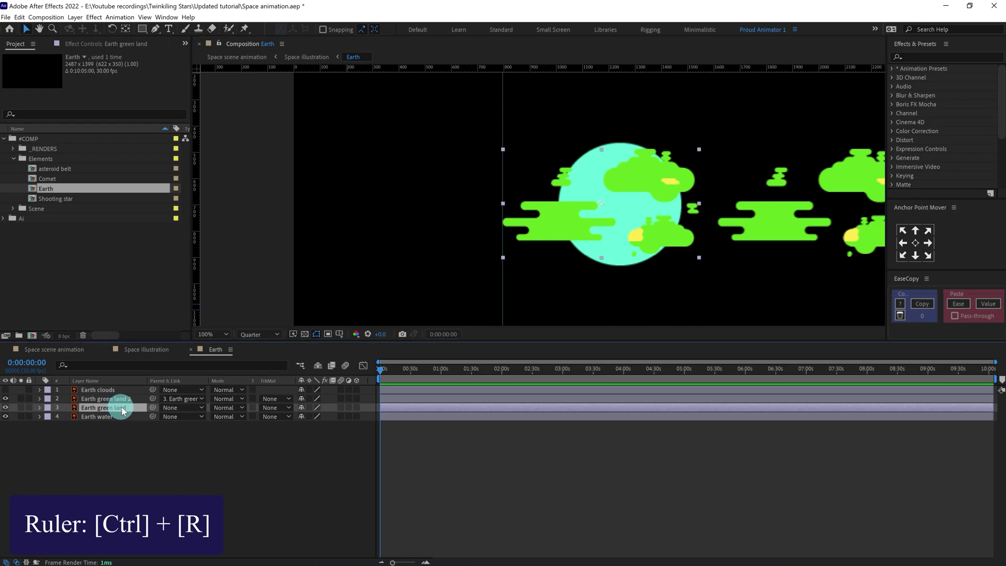
Step: Keyframe the Earth green land position at 0 s and at 22 s, moving it left until the duplicate's left edge meets the guide
key("p")
left_click(65, 417)
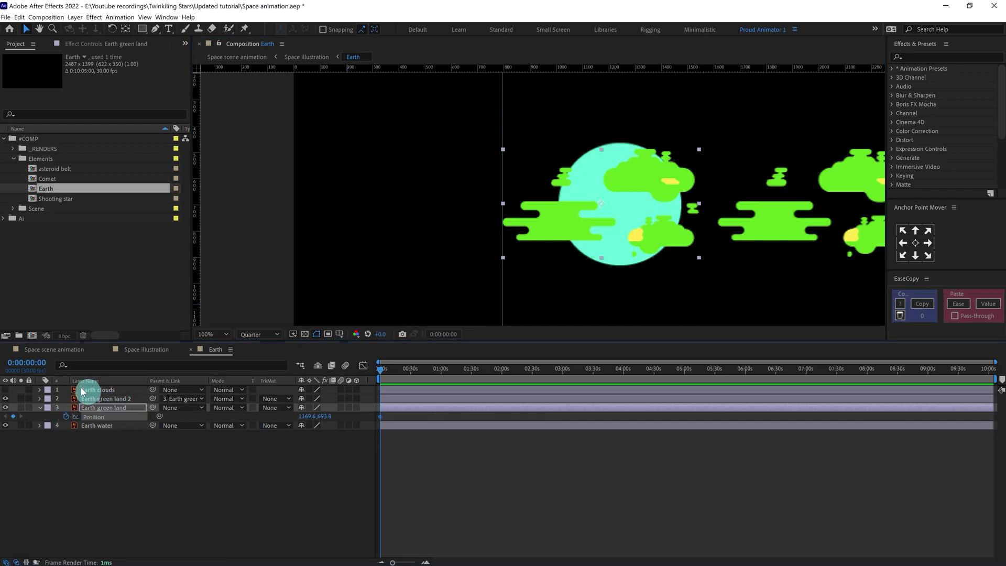
left_click(26, 363)
type("2200")
key("Return")
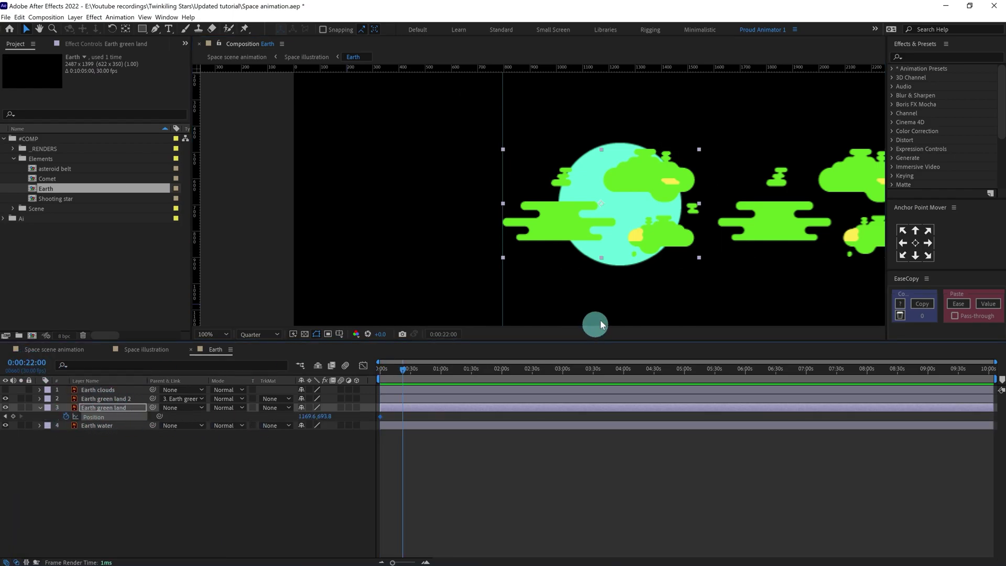
left_click_drag(543, 214, 329, 214)
key("period")
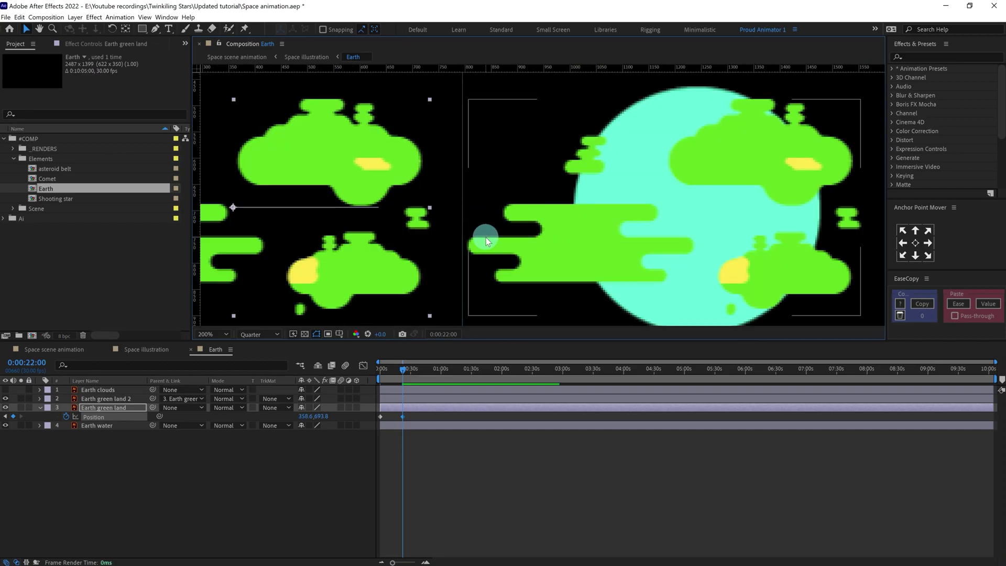
key("Left")
key("Left")
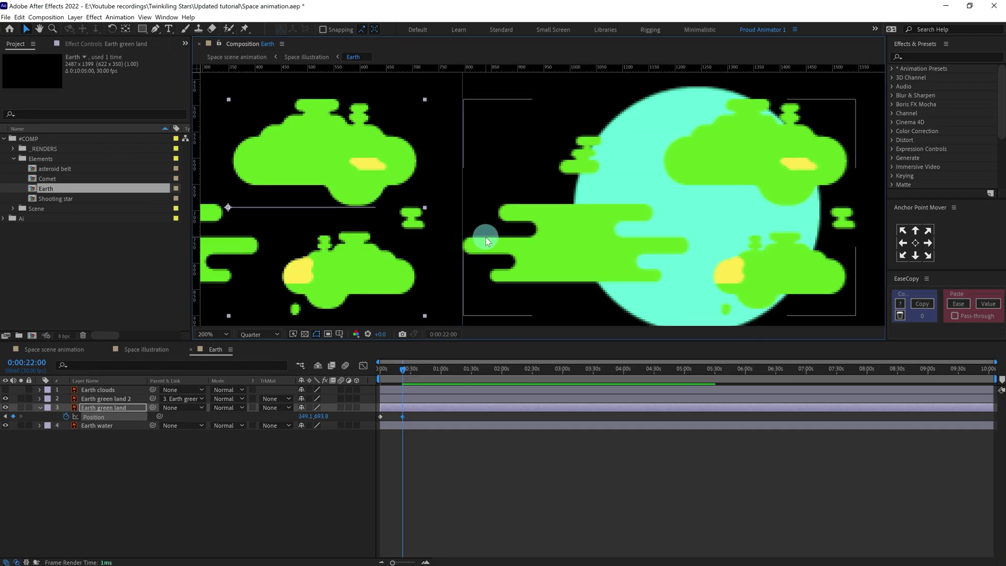
Step: Add the expression loopIn()+loopOut()-value; to the Earth green land layer's Position
key("comma")
key("comma")
left_click(66, 417, "alt")
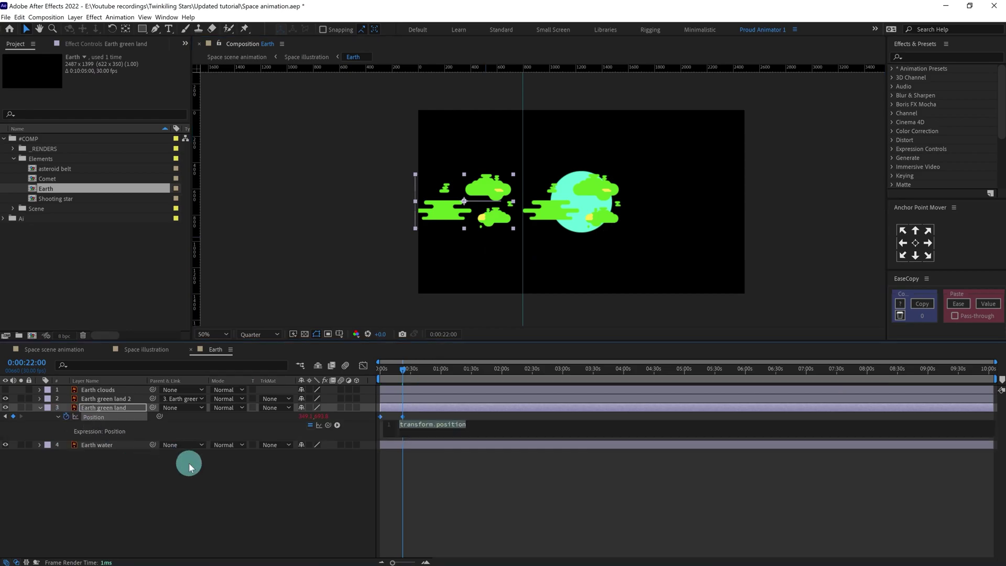
type("loopIn()")
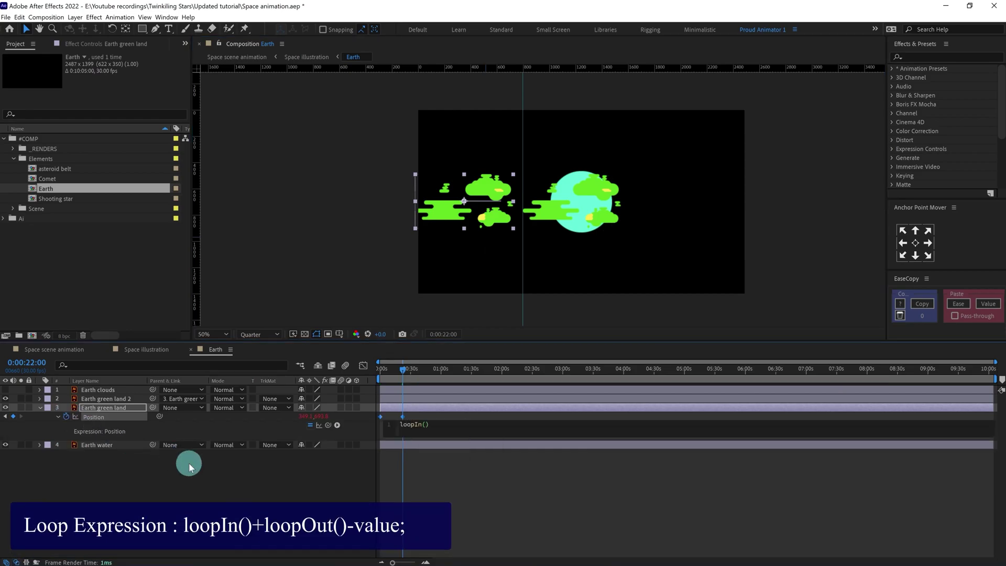
type("+loopOut()")
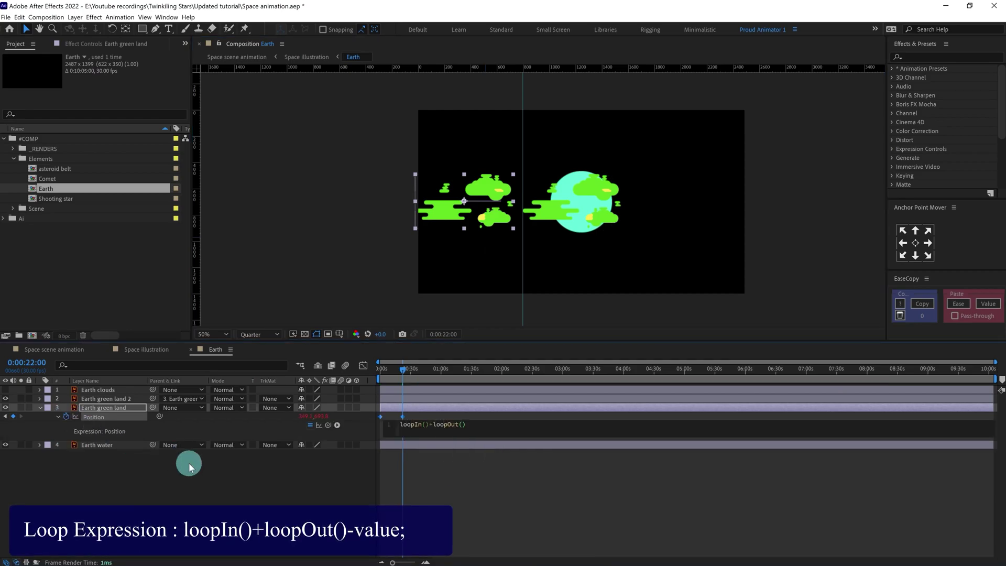
type("-value;")
left_click(189, 464)
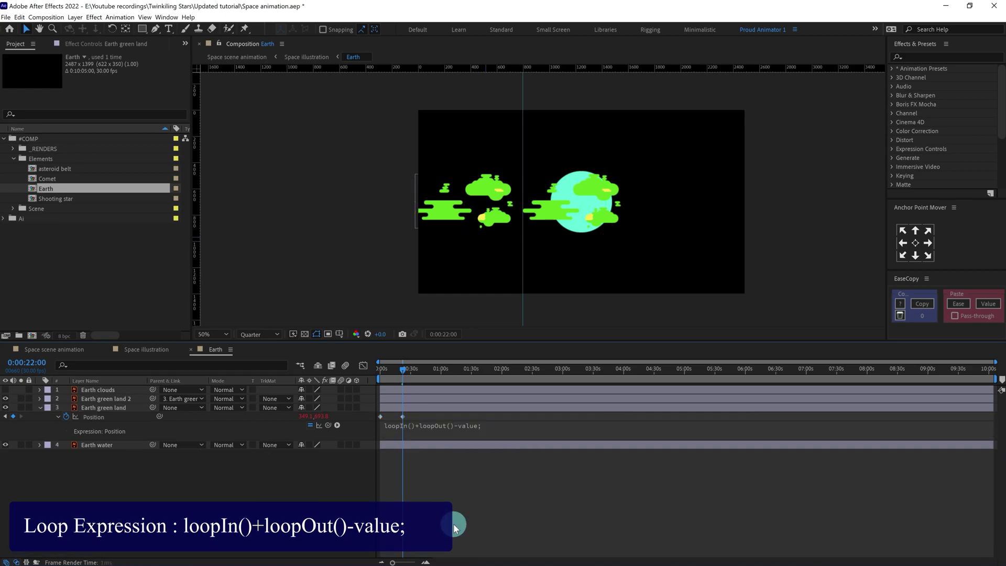
Step: Duplicate the Earth water layer twice and place one copy directly above each green land layer
scroll(530, 230, "up", 2)
left_click(103, 451)
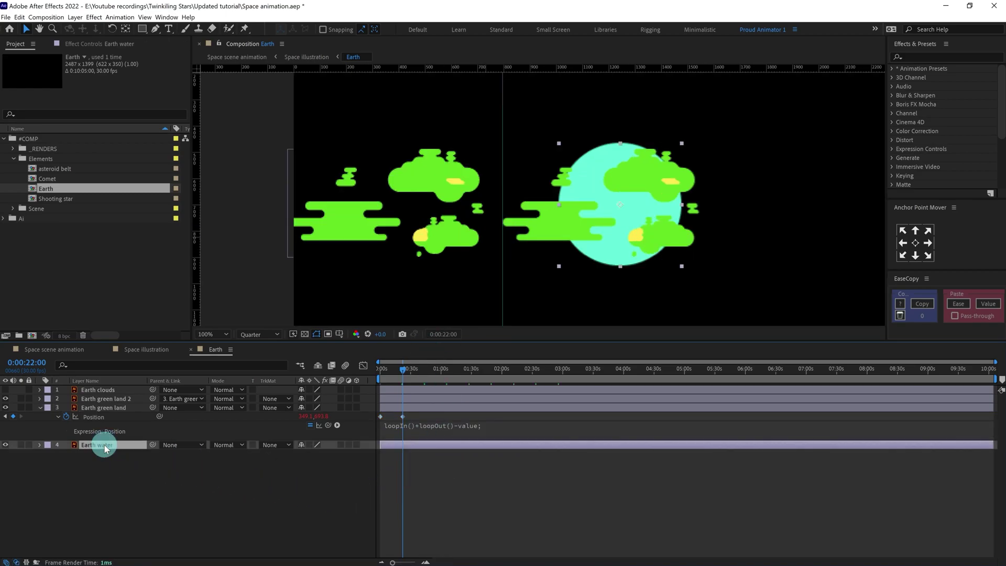
key("ctrl+d")
key("ctrl+d")
left_click(106, 454, "shift")
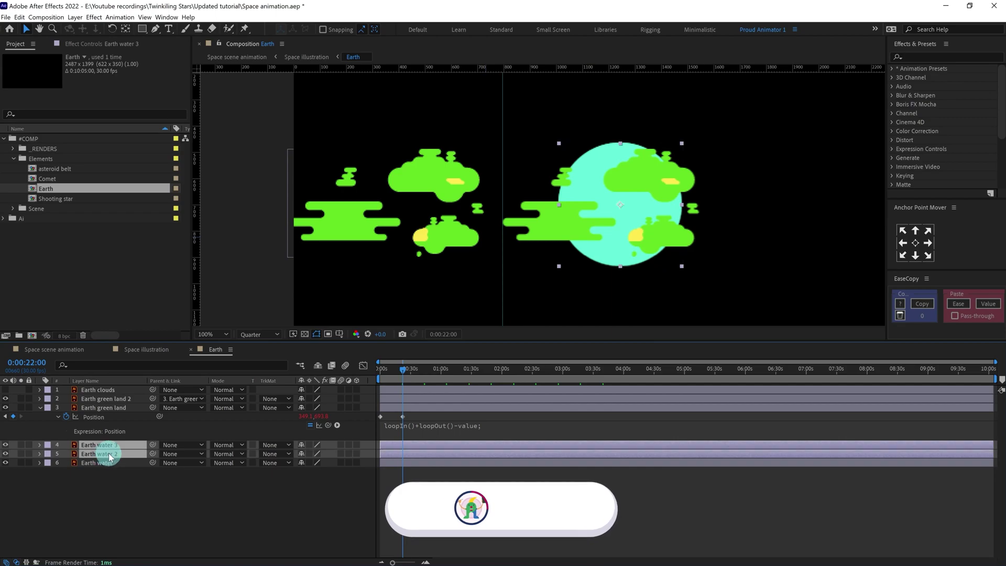
left_click_drag(107, 454, 123, 398)
left_click(105, 416, "ctrl")
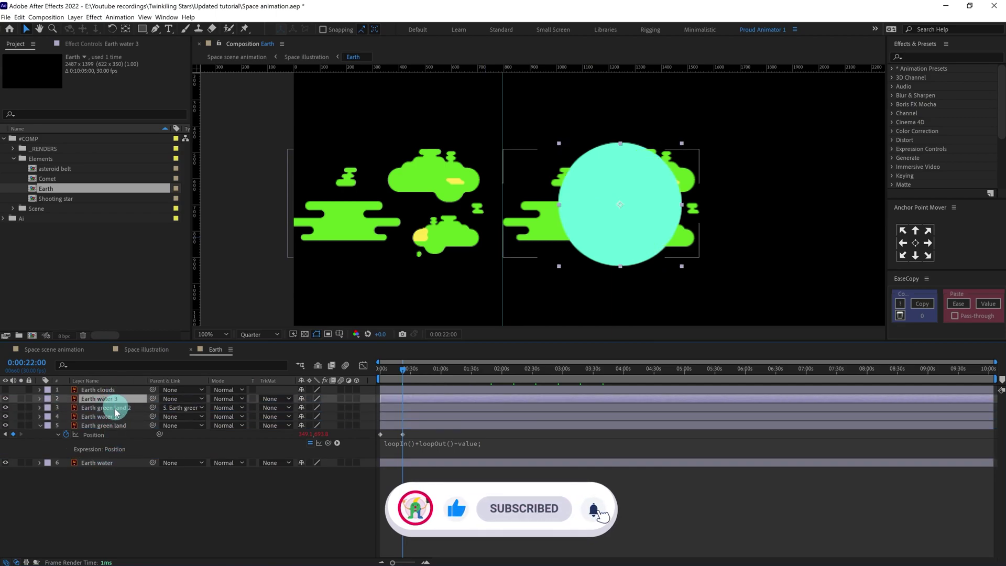
Step: Set the track matte of both green land layers to Alpha, using the Earth water copies above them
left_click(102, 427)
left_click(101, 408, "ctrl")
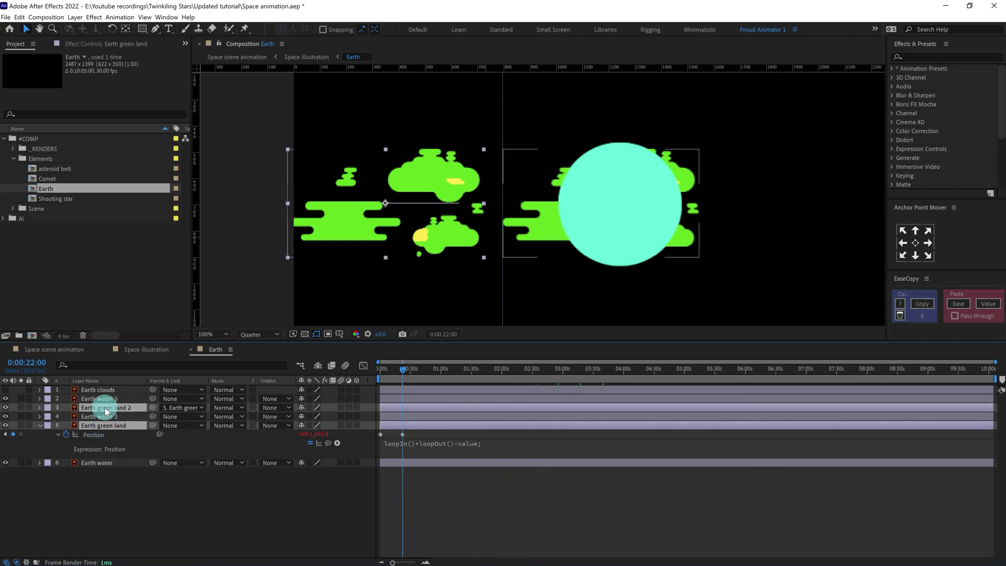
left_click(226, 407)
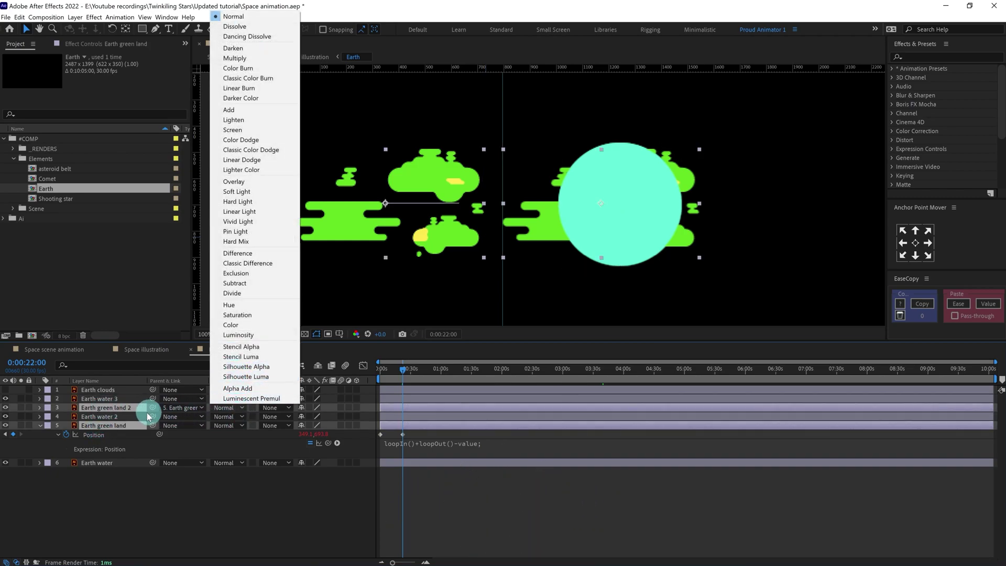
left_click(273, 409)
left_click(412, 430)
Step: Preview the rotating land, return to the start of the timeline, and show the Earth clouds layer again
left_click(395, 375)
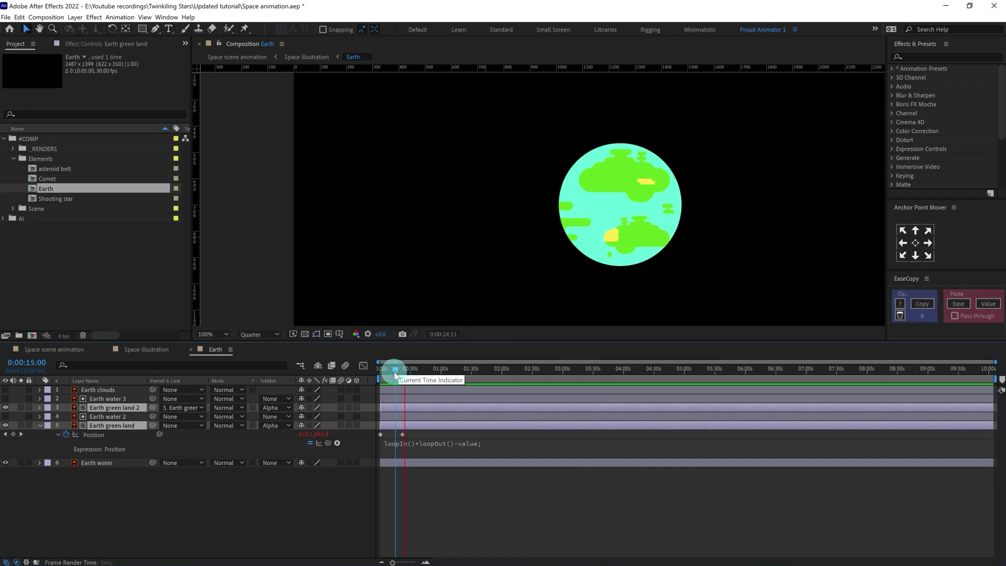
left_click_drag(394, 372, 376, 371)
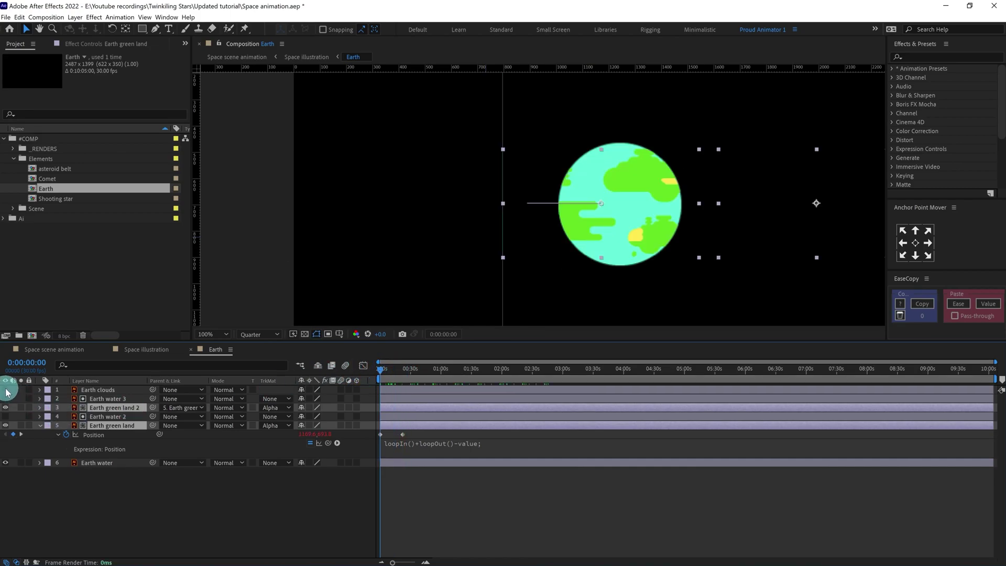
left_click(5, 389)
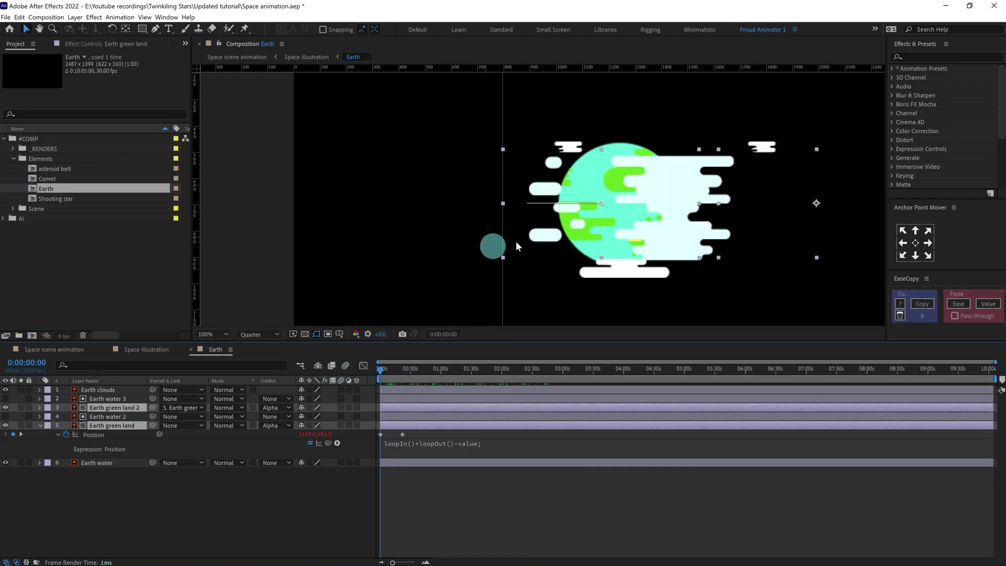
Step: Duplicate the Earth clouds layer, place the copy to the right of the original, and parent it to the original
left_click(105, 390)
key("ctrl+d")
scroll(643, 180, "down", 2)
left_click_drag(605, 204, 755, 202)
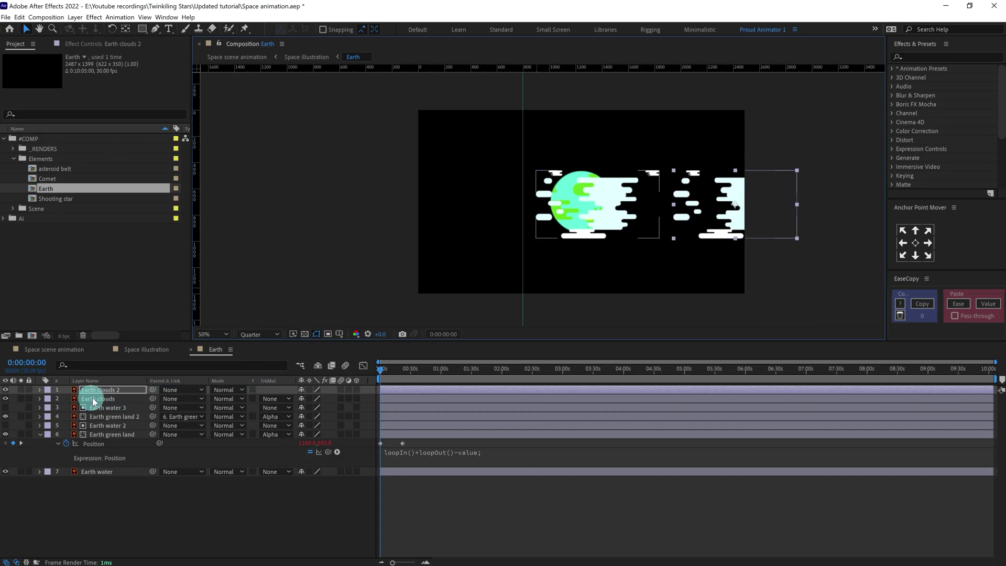
left_click_drag(152, 390, 116, 399)
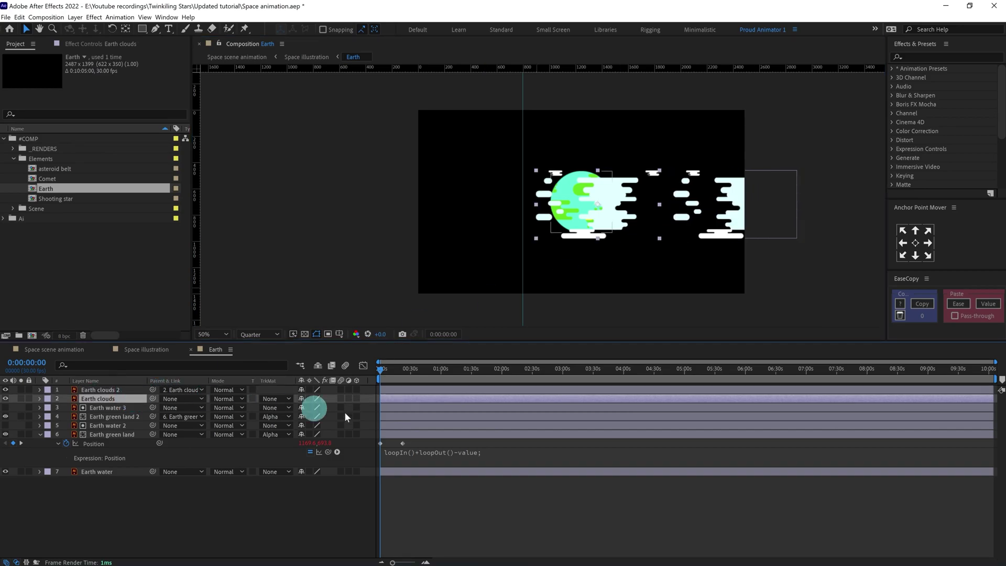
Step: Add a Position keyframe to the original Earth clouds layer at 0 s and go to the 22 s mark
key("p")
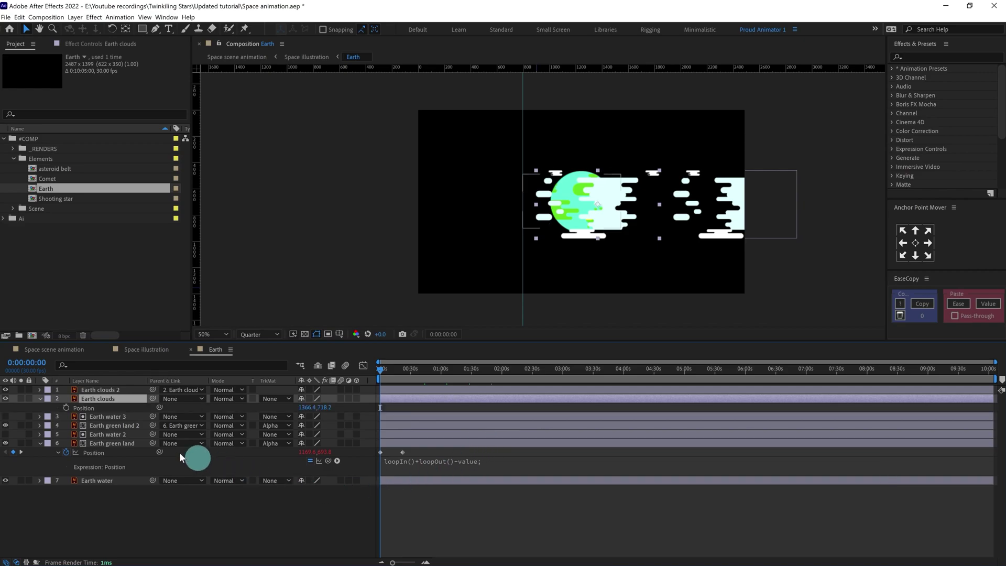
left_click(66, 408)
key("k")
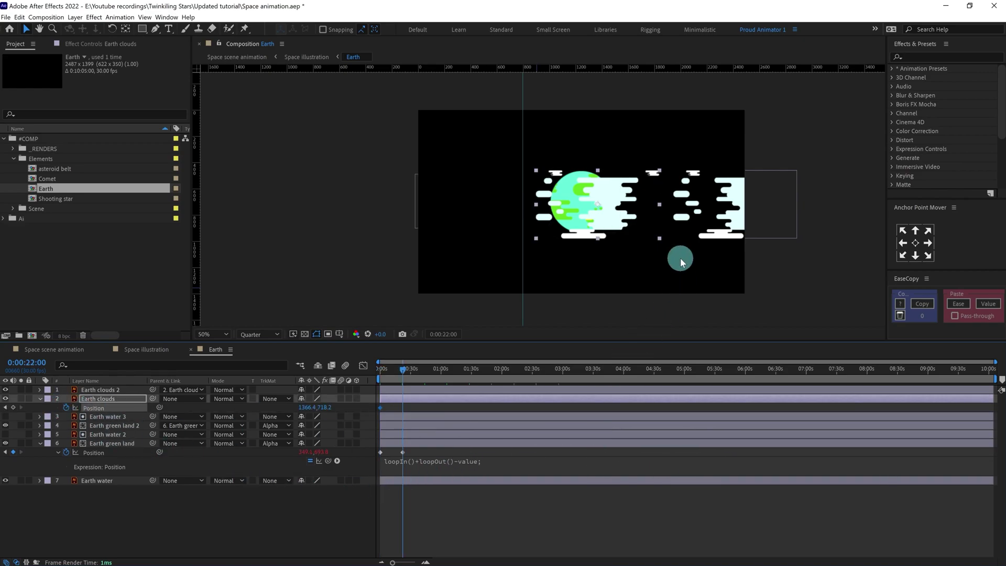
scroll(681, 257, "up", 1)
left_click_drag(635, 214, 476, 210)
key("ctrl+z")
Step: Move the vertical guide to the left edge of the original Earth clouds layer
left_click_drag(503, 159, 527, 173)
scroll(541, 199, "up", 1)
left_click_drag(510, 237, 515, 237)
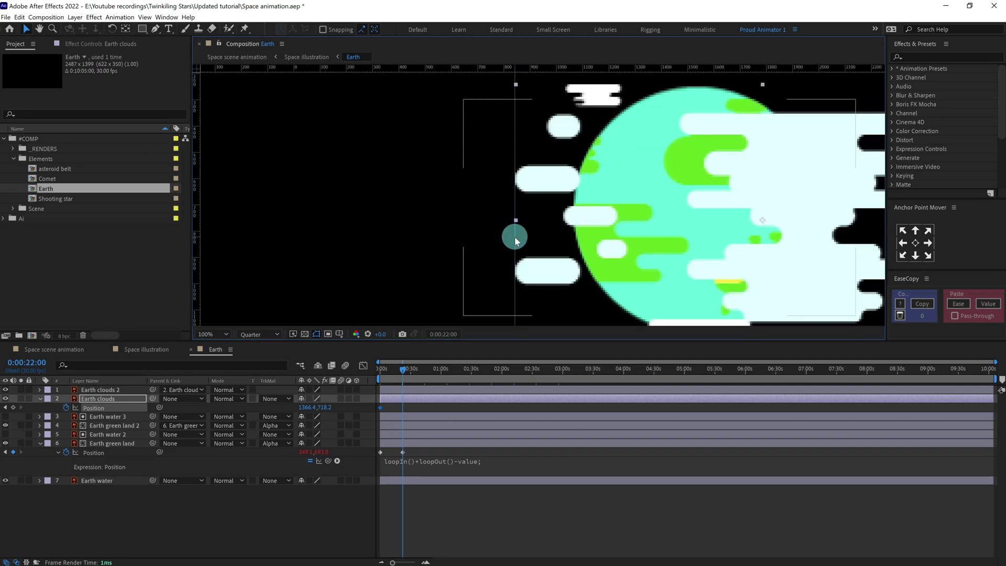
Step: At 22 s, slide the Earth clouds layer left until its copy's left edge sits near the vertical guide
scroll(515, 237, "down", 2)
left_click_drag(590, 195, 456, 194)
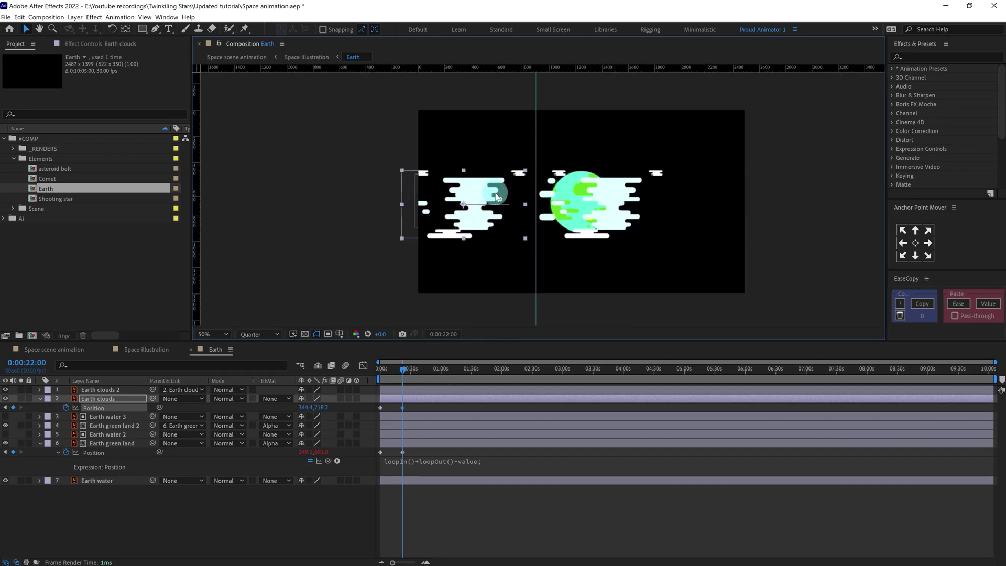
scroll(543, 198, "up", 2)
left_click(559, 190)
left_click(402, 408)
key("j")
key("k")
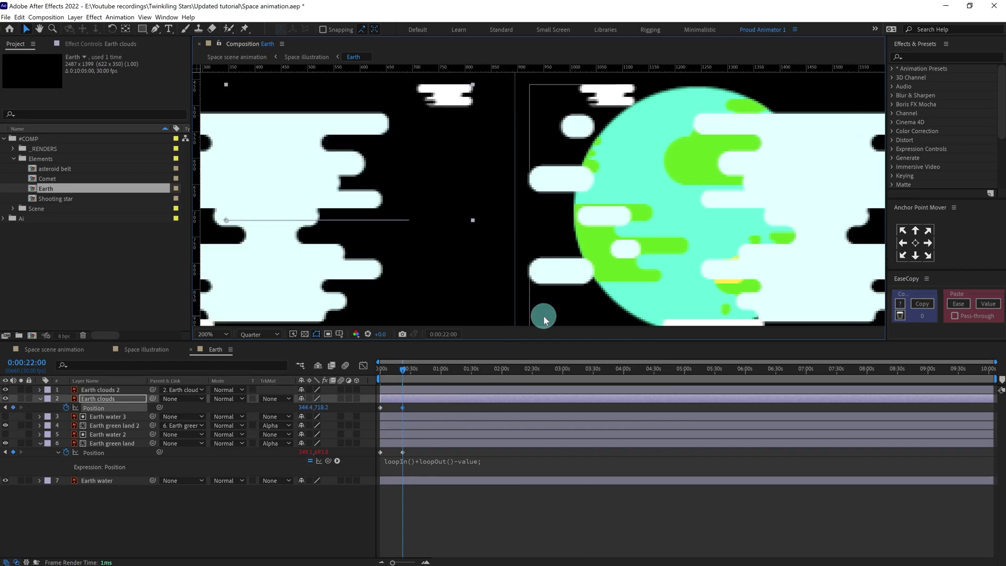
Step: Nudge the Earth clouds layer further left to an X position of 319.4, bringing the copy's left edge to the guide
key("Left")
key("Left")
key("Left")
key("Left")
key("Left")
key("Left")
key("Left")
key("Left")
key("Left")
key("Left")
key("Left")
key("Left")
key("Left")
key("Left")
key("Left")
key("Left")
key("Left")
key("Left")
key("Left")
key("Left")
key("Left")
key("Left")
key("Left")
key("Left")
key("Left")
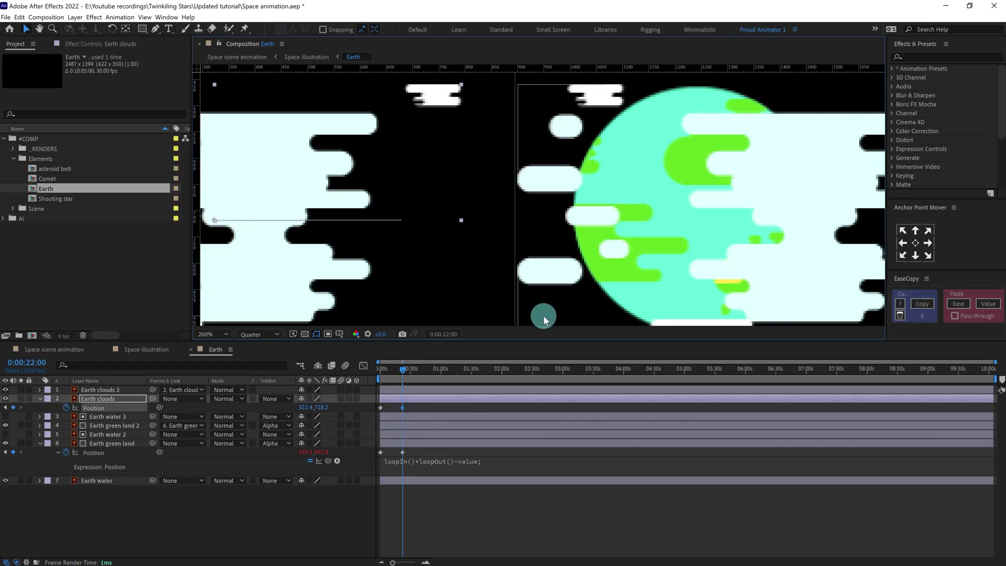
scroll(608, 248, "down", 4)
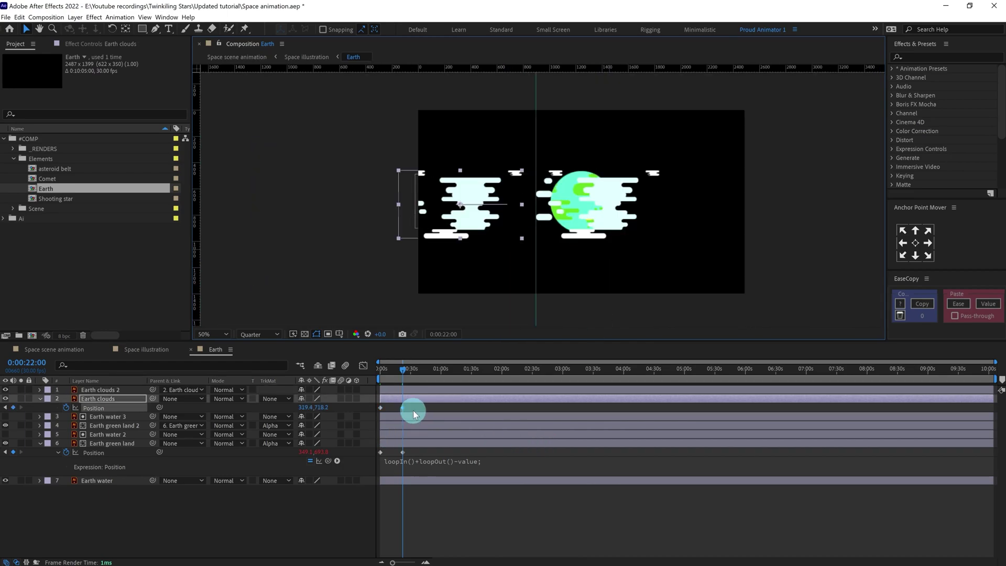
Step: Copy the loopIn()+loopOut()-value expression from Earth green land's Position to Earth clouds' Position and move its second keyframe to about 43 s
left_click(416, 462)
key("ctrl+c")
left_click(66, 408, "alt")
key("ctrl+v")
left_click(252, 519)
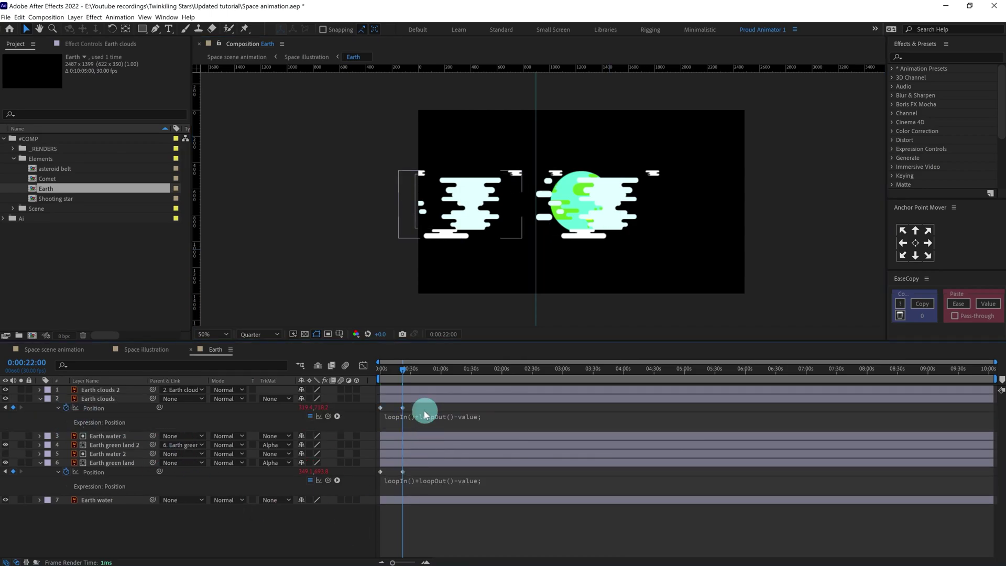
left_click_drag(402, 408, 423, 409)
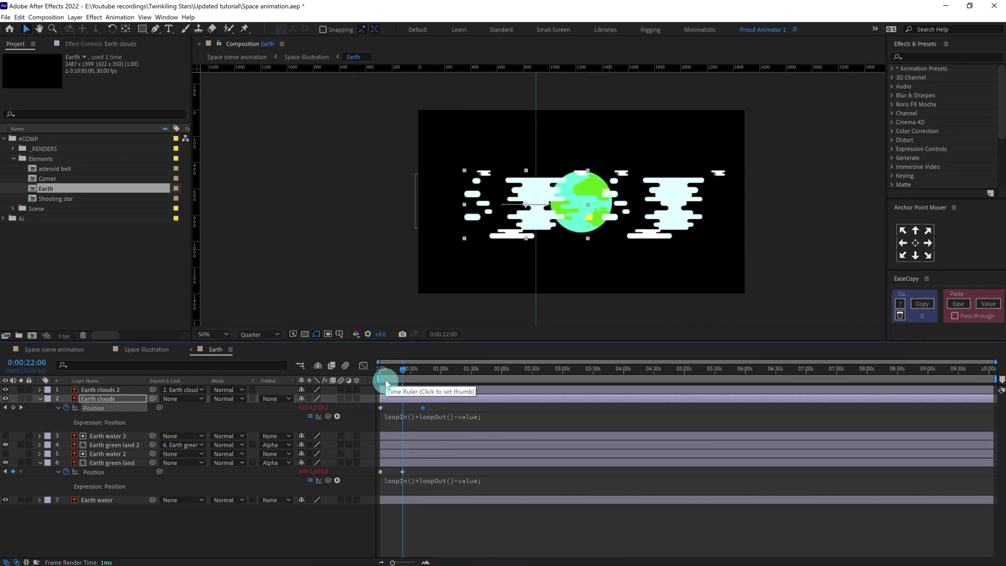
left_click(381, 370)
Step: Duplicate the Earth water layer twice and place one copy directly above each of the two Earth clouds layers
left_click(101, 499)
key("ctrl+d")
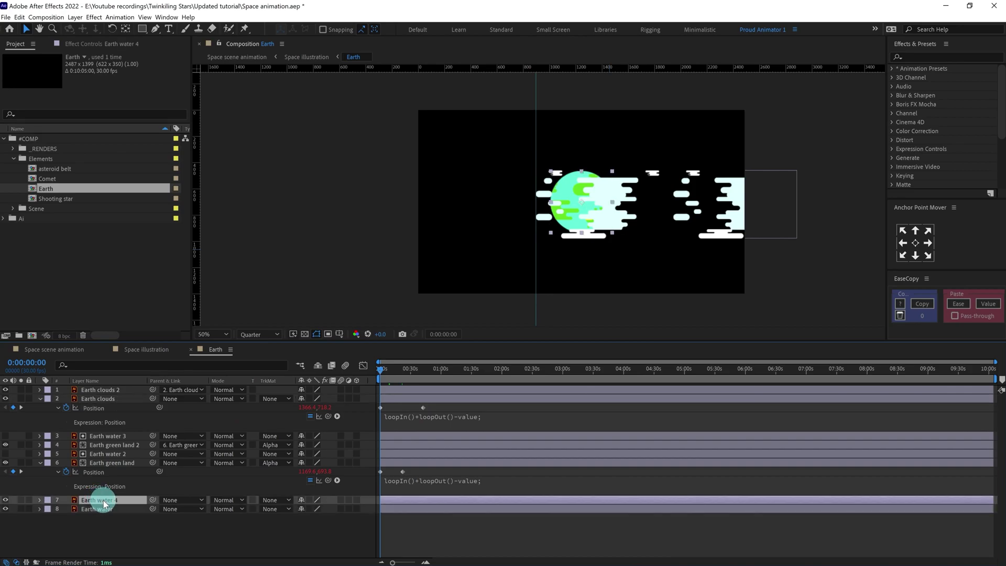
left_click_drag(101, 499, 122, 386)
key("ctrl+d")
Step: Set the track matte of both Earth clouds layers to Alpha and preview the masked clouds
left_click(108, 423)
left_click(105, 399, "ctrl")
left_click(273, 399)
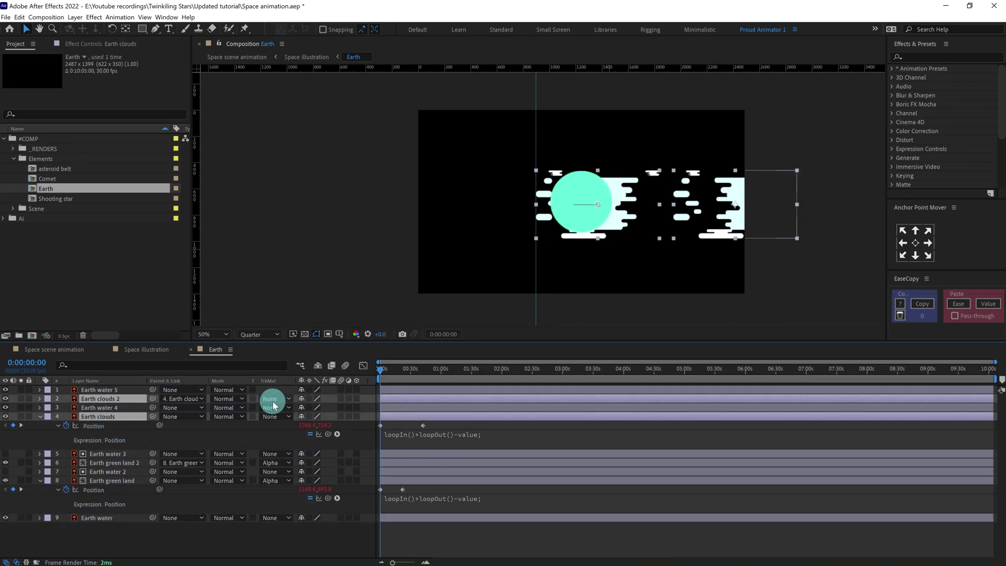
left_click(287, 417)
key("space")
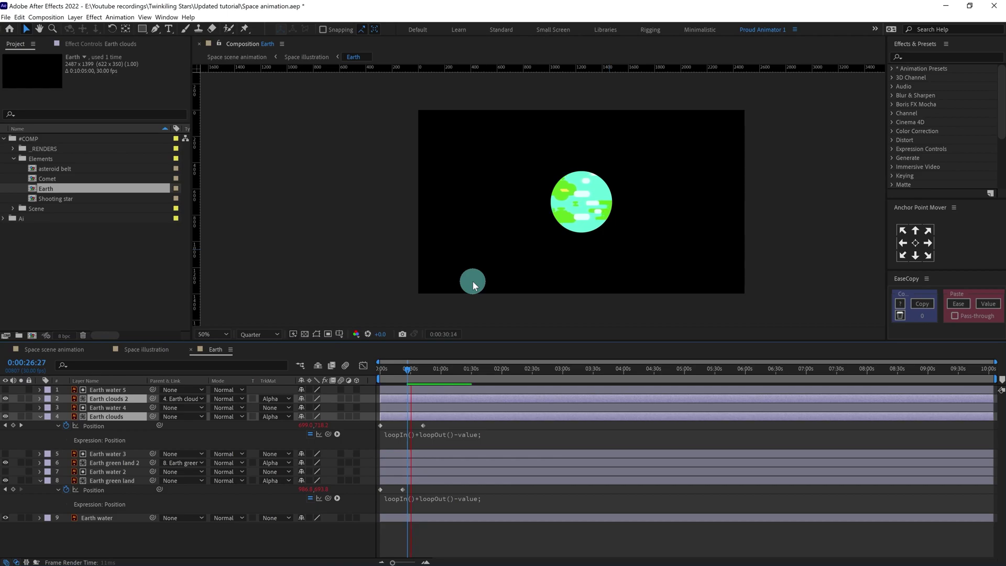
key("space")
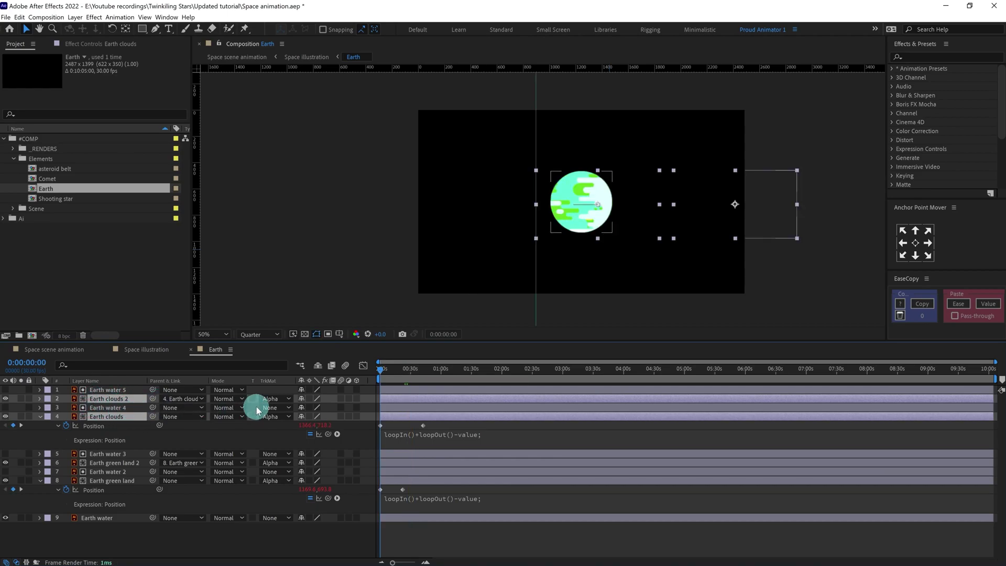
Step: Set the blending mode of both Earth clouds layers to Overlay
left_click(225, 402)
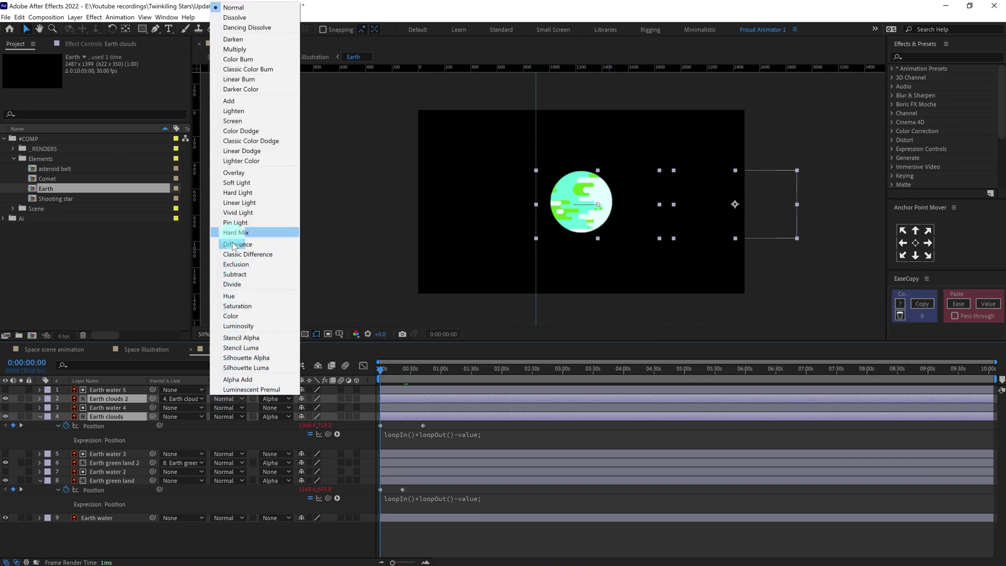
left_click(232, 173)
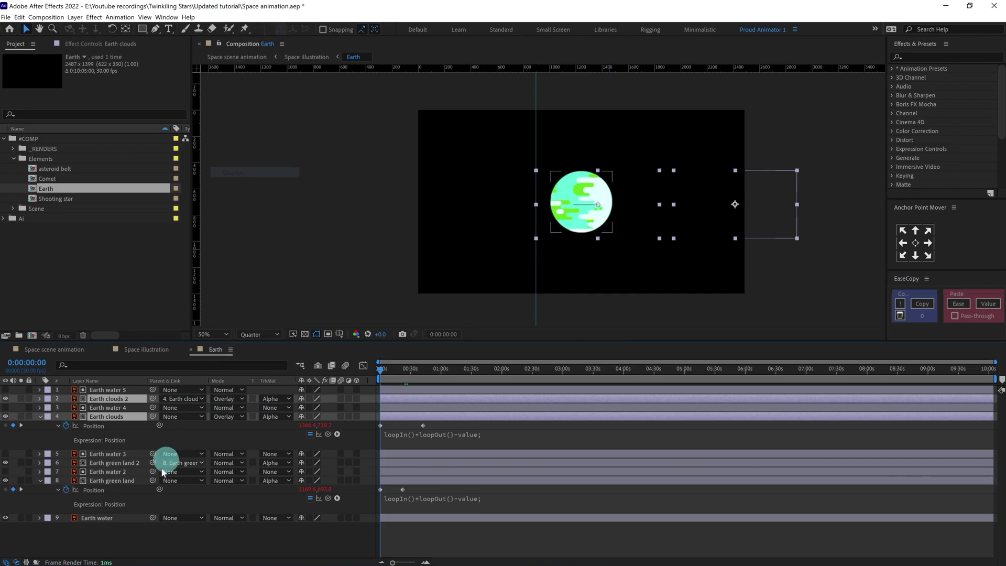
left_click(126, 533)
Step: Add a new adjustment layer above all layers in the Earth composition
right_click(126, 534)
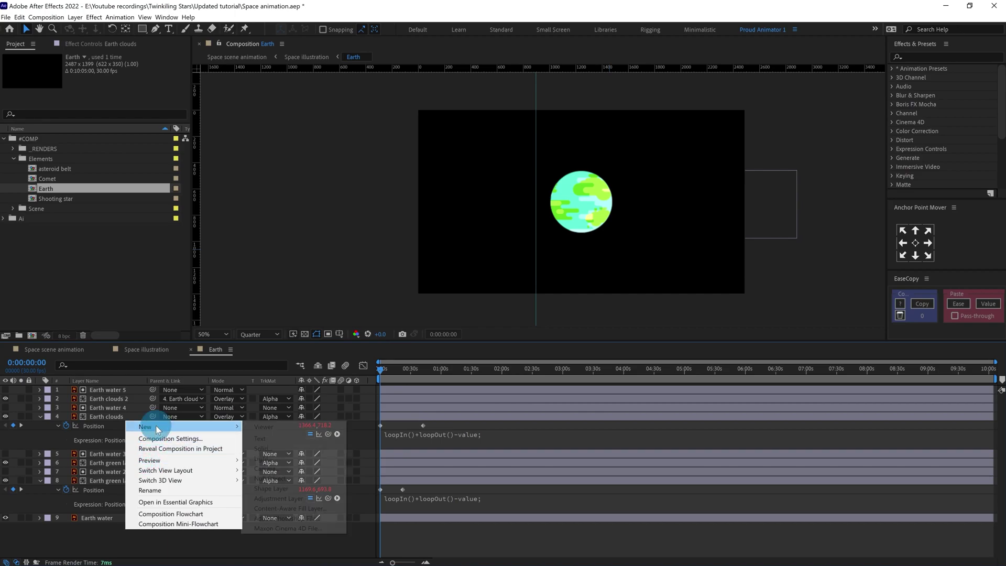
mouse_move(147, 426)
left_click(277, 499)
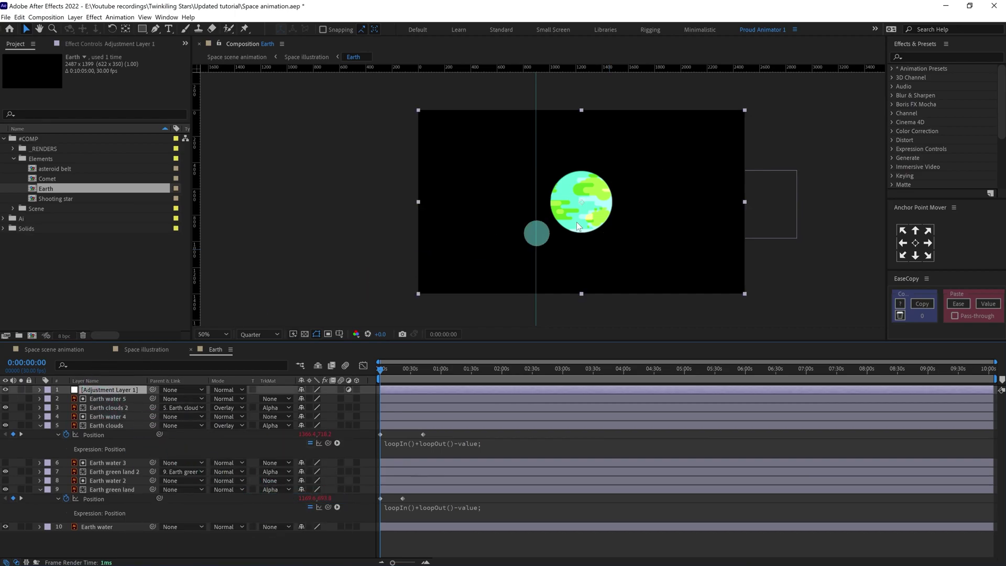
key("period")
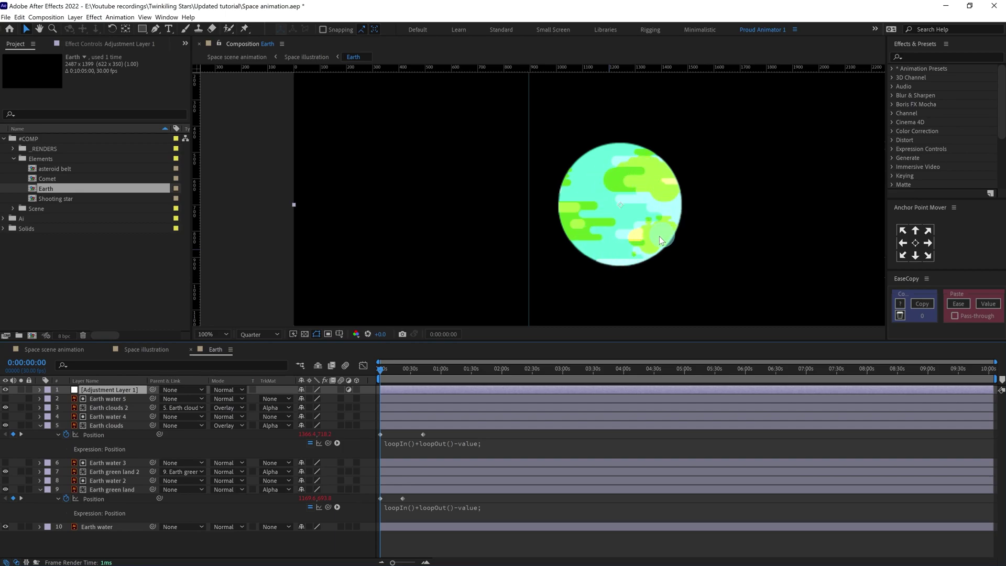
Step: Find the Bulge effect and apply it to the adjustment layer
left_click(918, 56)
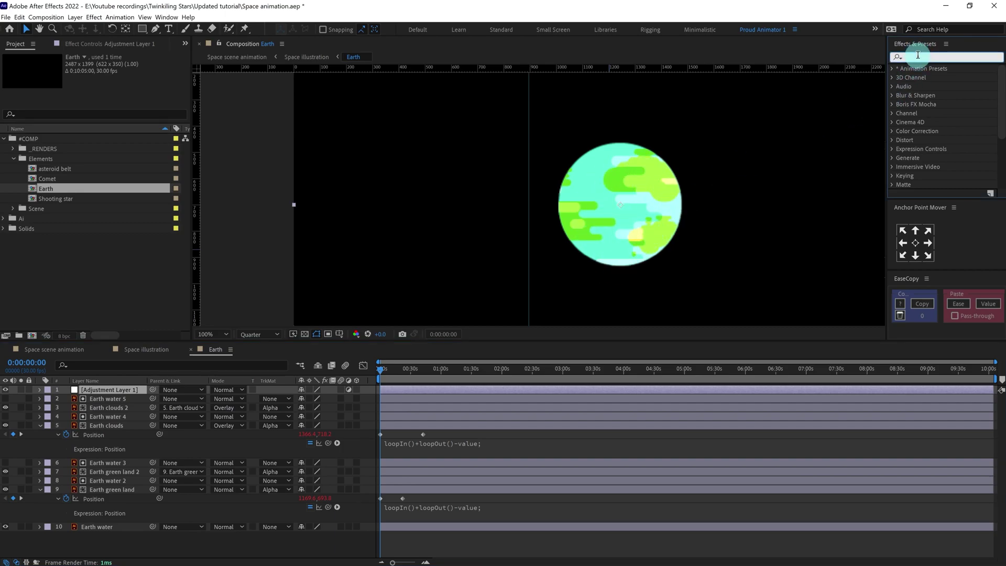
type("buld")
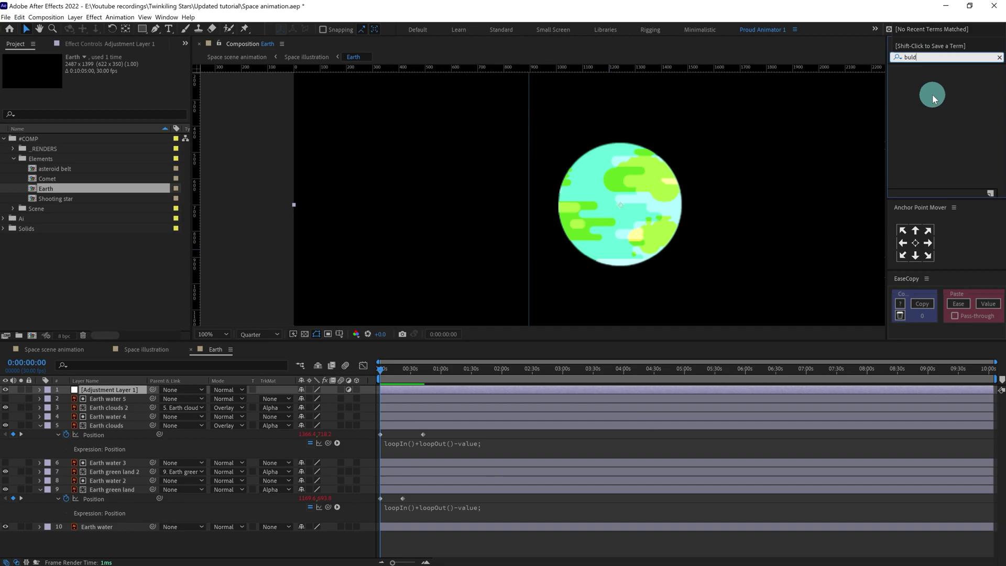
key("BackSpace")
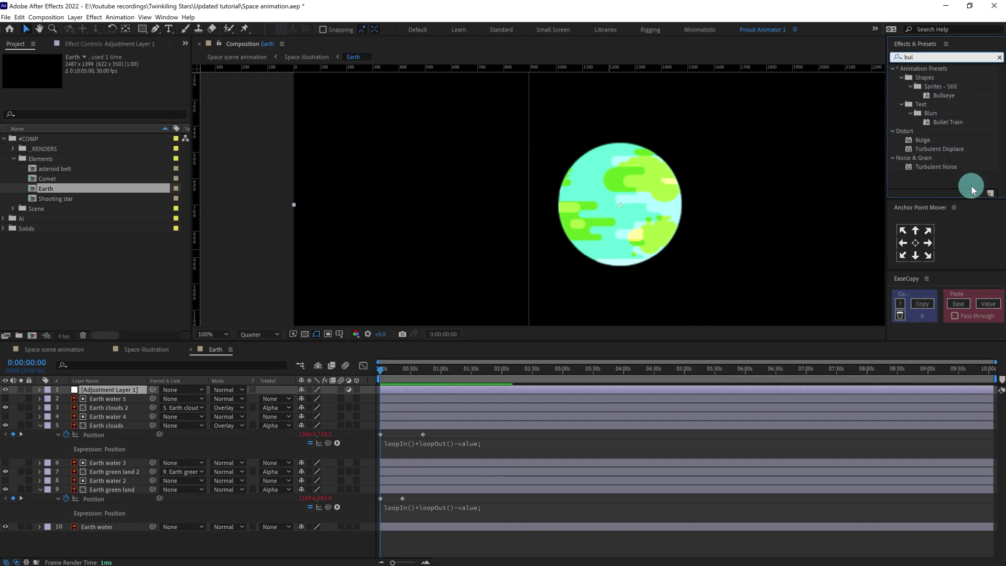
double_click(923, 140)
key("period")
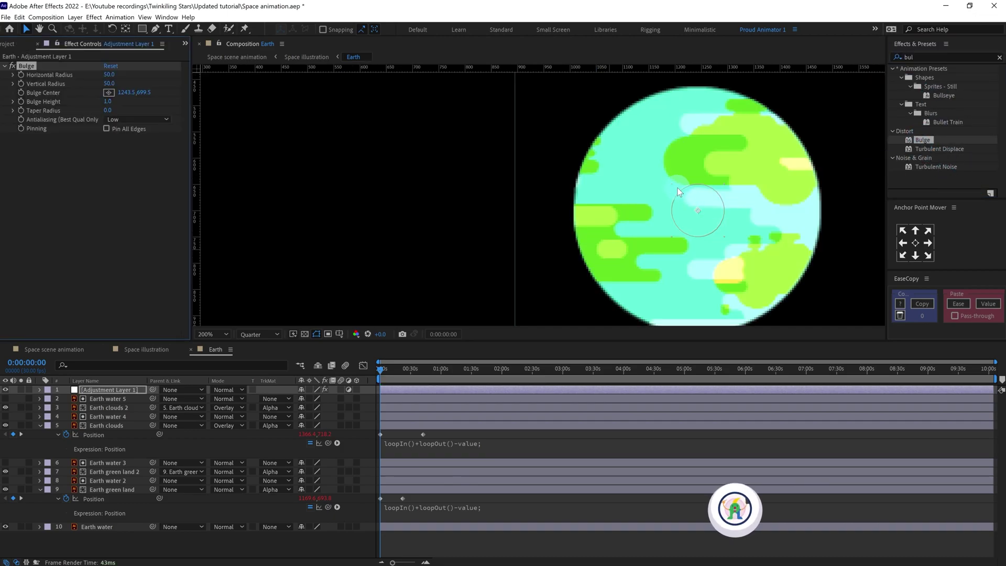
Step: Enlarge the Bulge to cover the whole planet, with a Horizontal Radius of 251 and a Vertical Radius of 256
left_click(675, 173)
left_click_drag(750, 206, 612, 189)
key("comma")
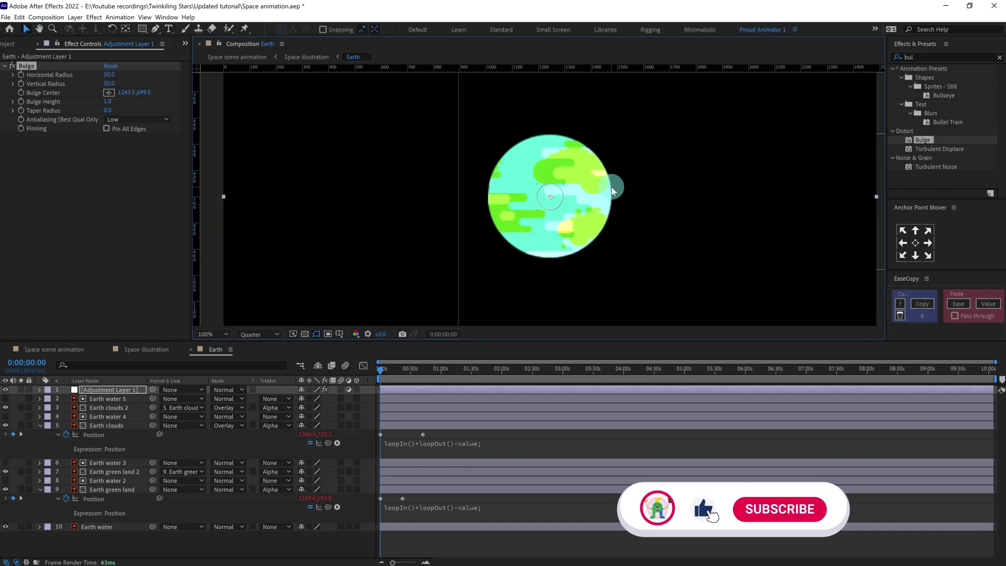
left_click_drag(108, 74, 192, 60)
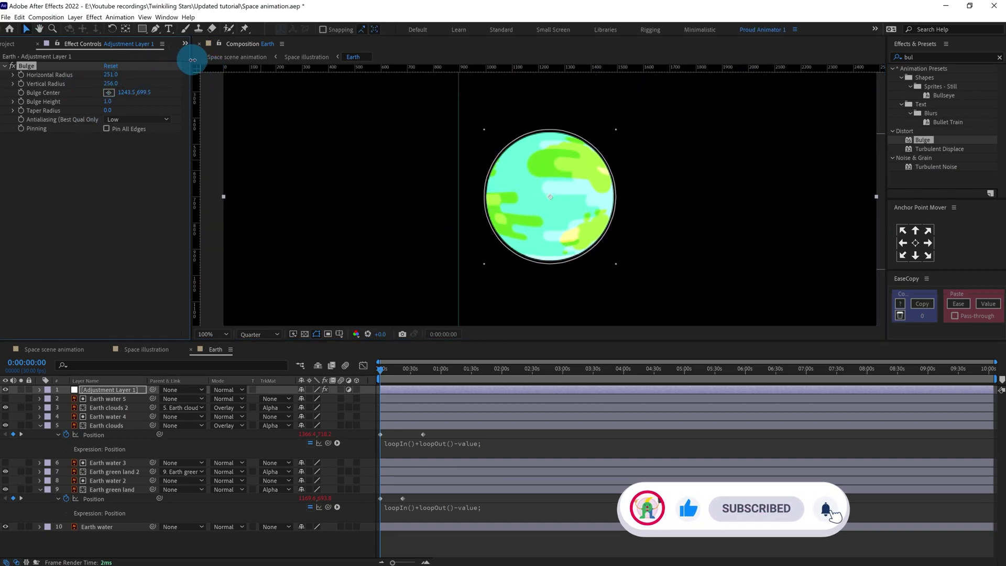
left_click(113, 75)
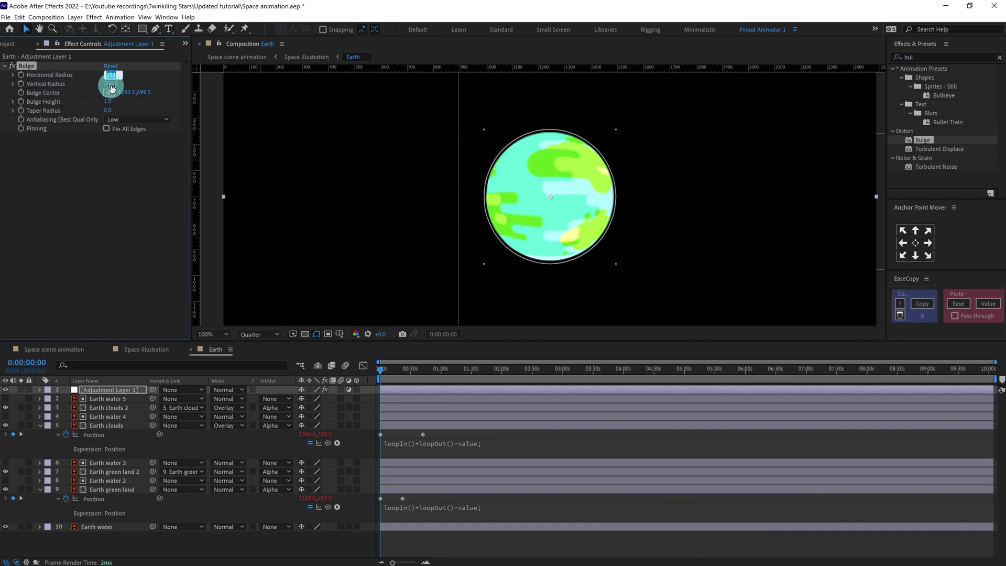
left_click(98, 197)
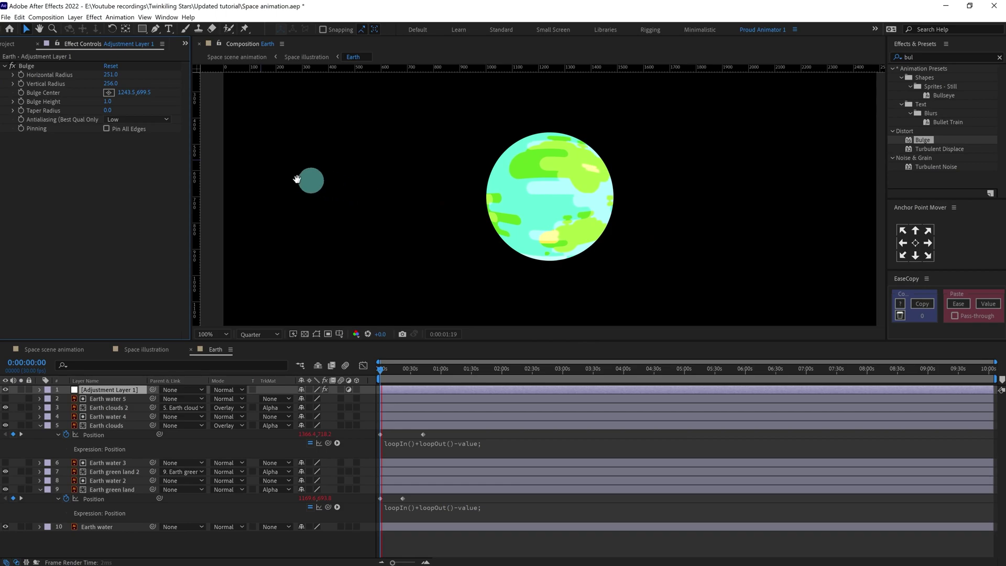
Step: Preview the bulged Earth and set the Bulge Height to 0.6
key("space")
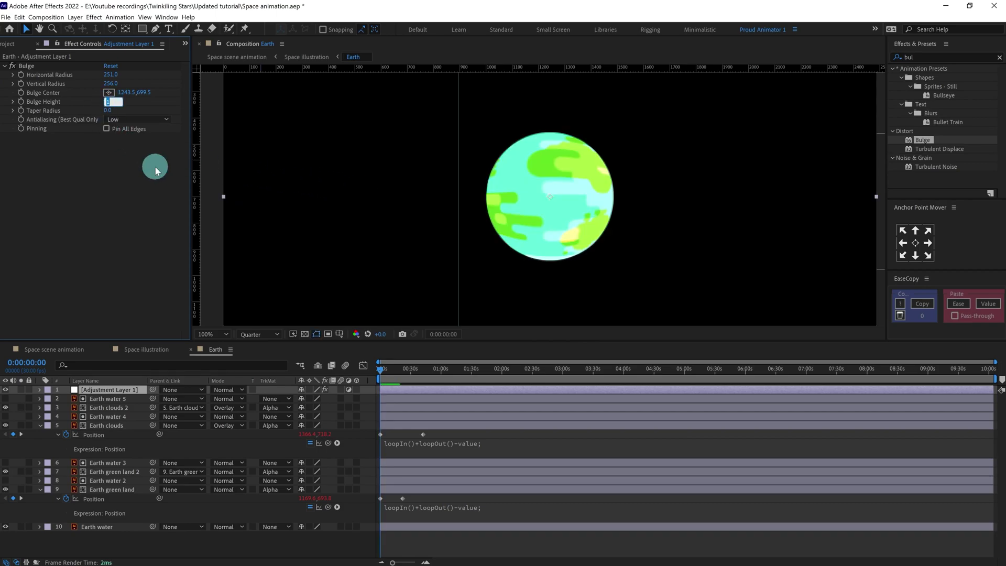
type("0.6")
key("Return")
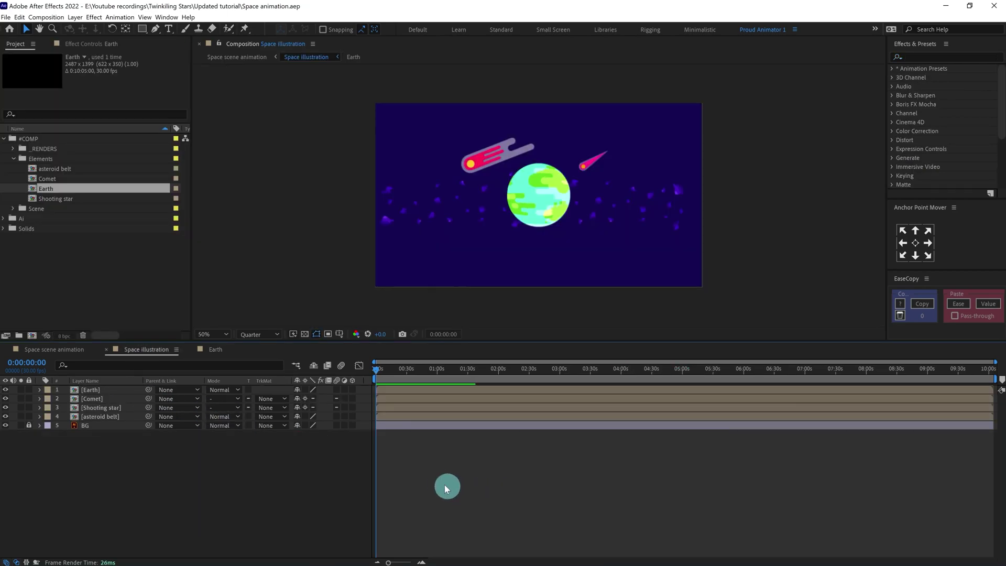
Step: Create a white, composition-sized solid named Star 1 in the Space illustration composition
right_click(442, 481)
mouse_move(461, 379)
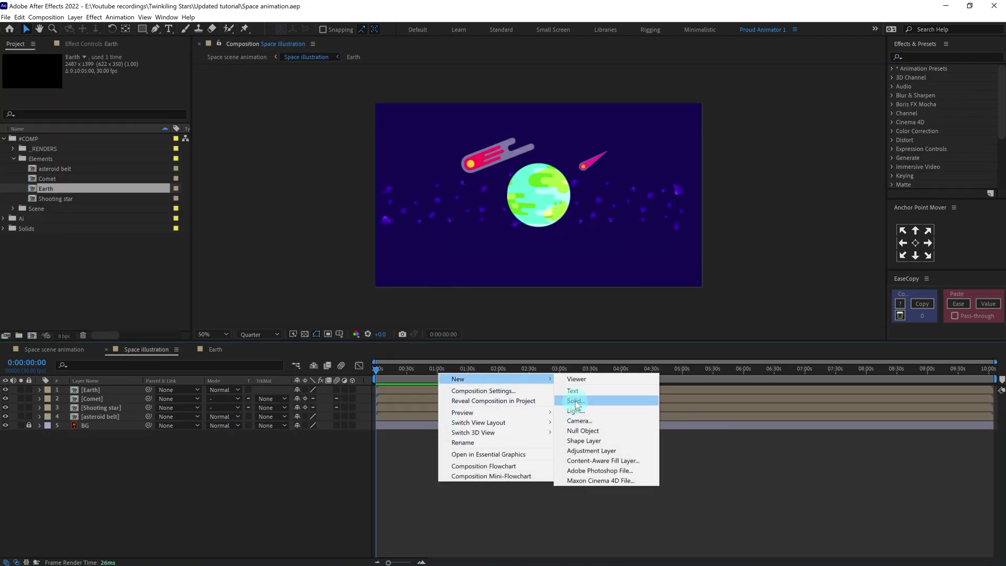
left_click(575, 401)
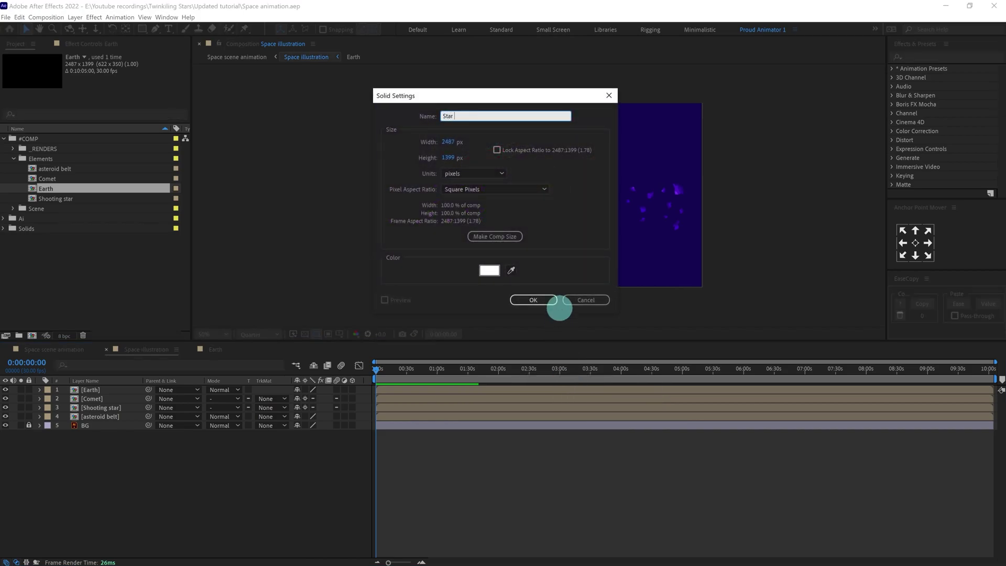
type("Star 1")
key("Return")
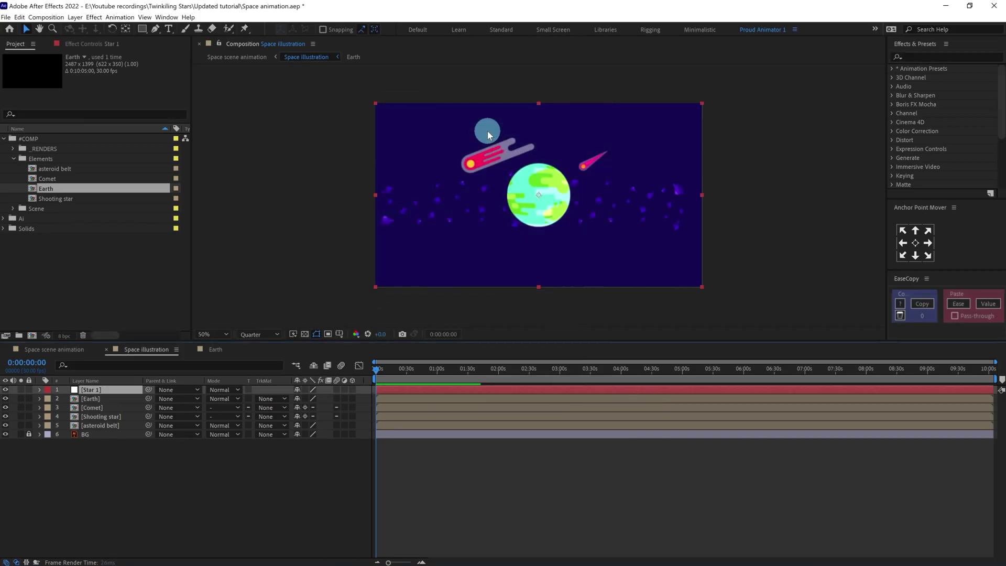
Step: Find the CC Star Burst effect and apply it to the Star 1 solid
left_click(915, 57)
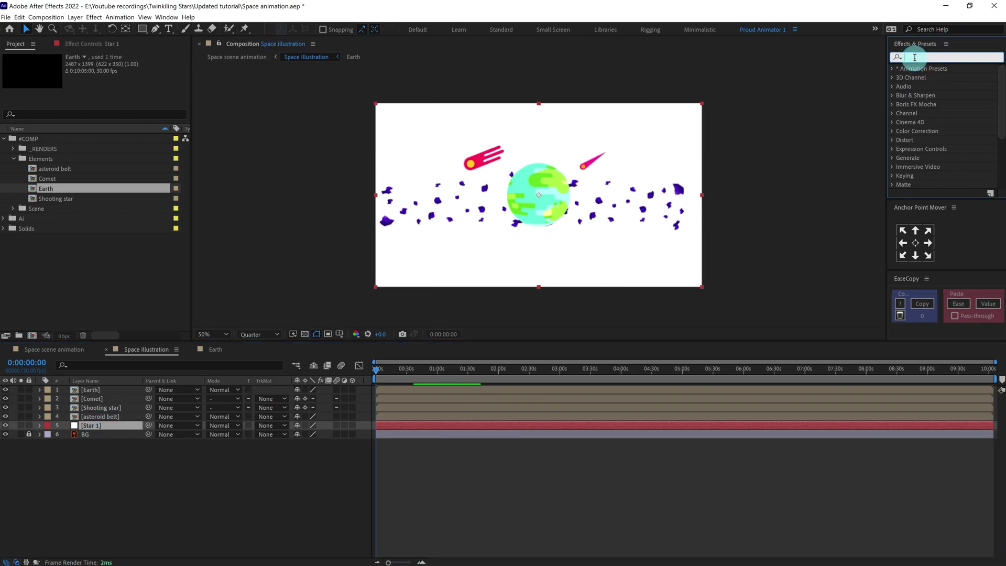
type("cc star")
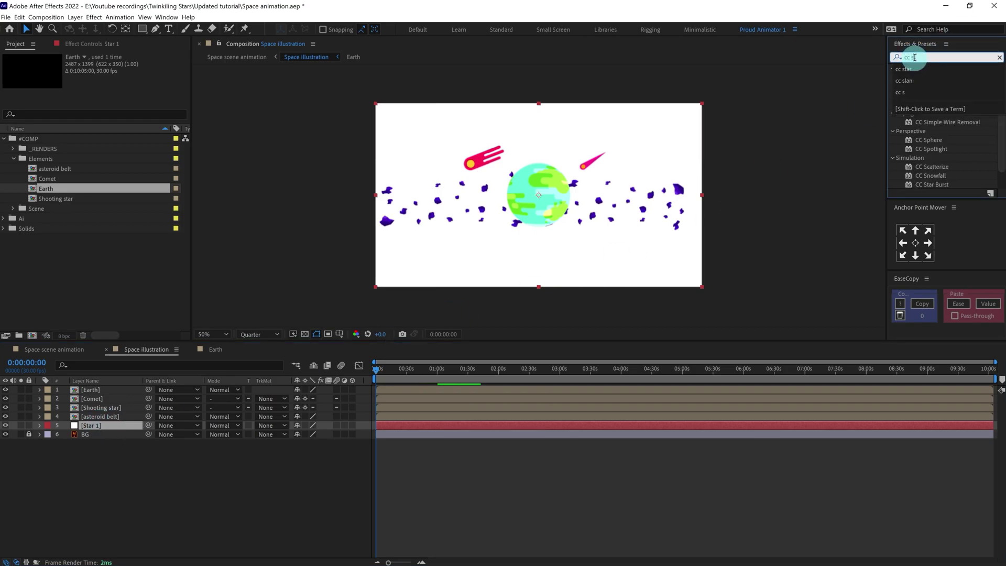
left_click_drag(928, 83, 674, 125)
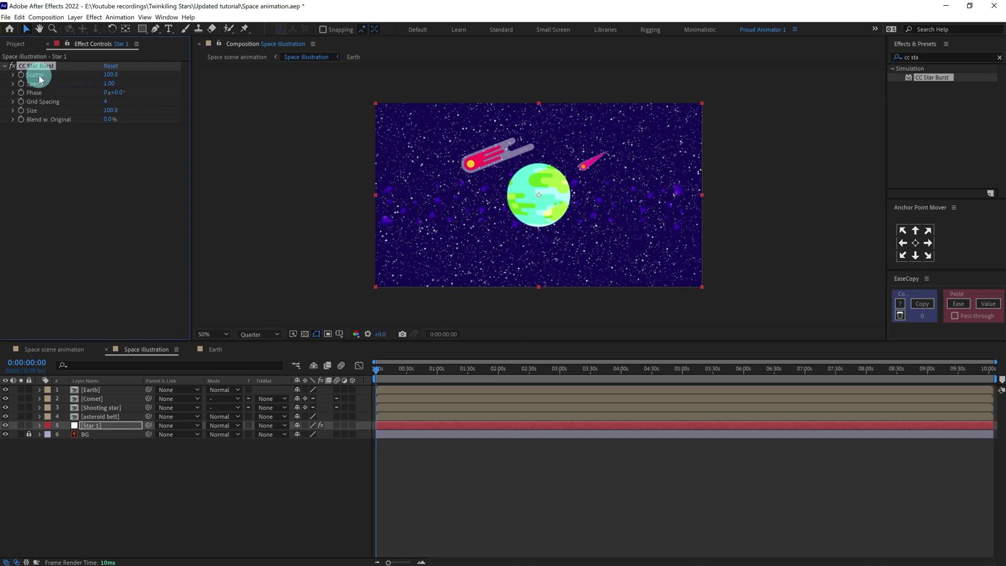
Step: Set the CC Star Burst Scatter to 2000 and Grid Spacing to 12 on Star 1
left_click(109, 74)
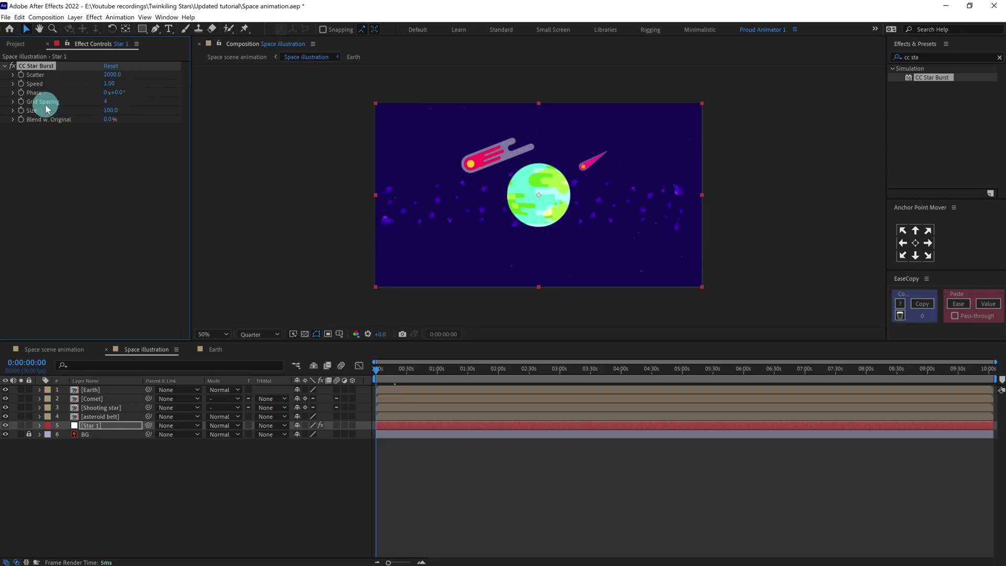
left_click(108, 101)
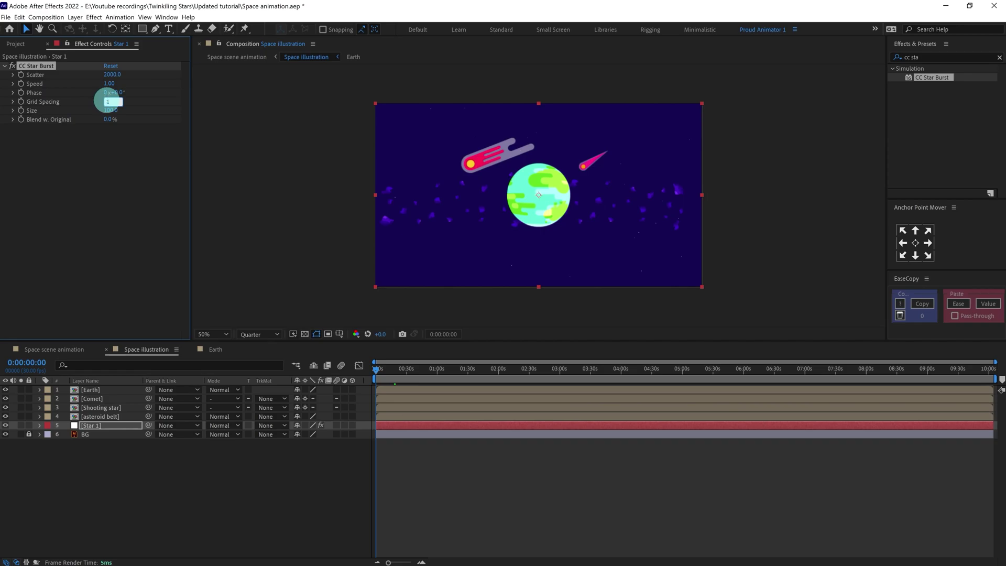
type("12")
key("Return")
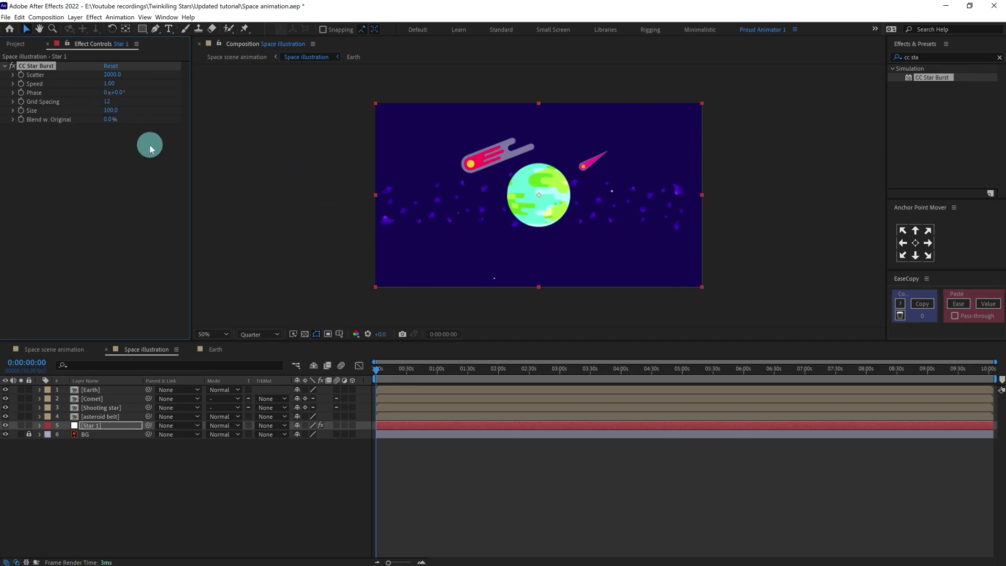
Step: Set the CC Star Burst Size on Star 1 to 120
left_click(111, 110)
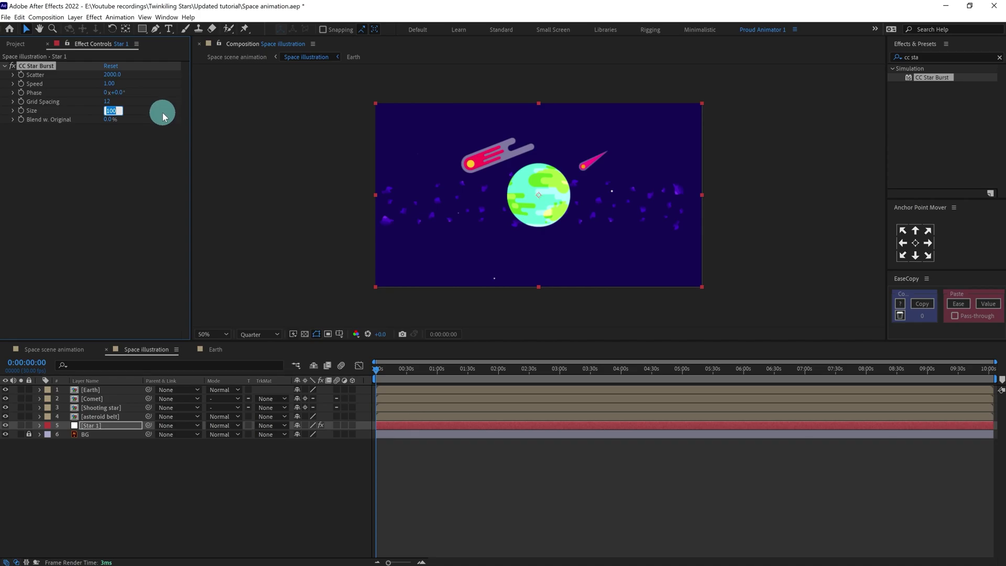
type("60")
key("Return")
left_click(111, 111)
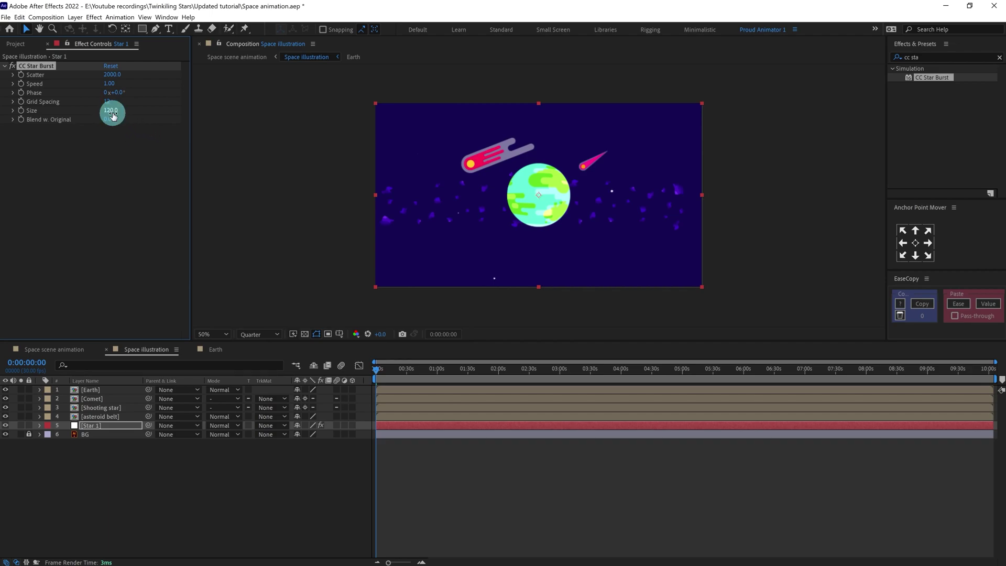
left_click_drag(108, 102, 108, 101)
left_click(465, 508)
Step: Find the Fill effect, apply it to the Star 1 solid and set its colour to yellow
left_click(95, 427)
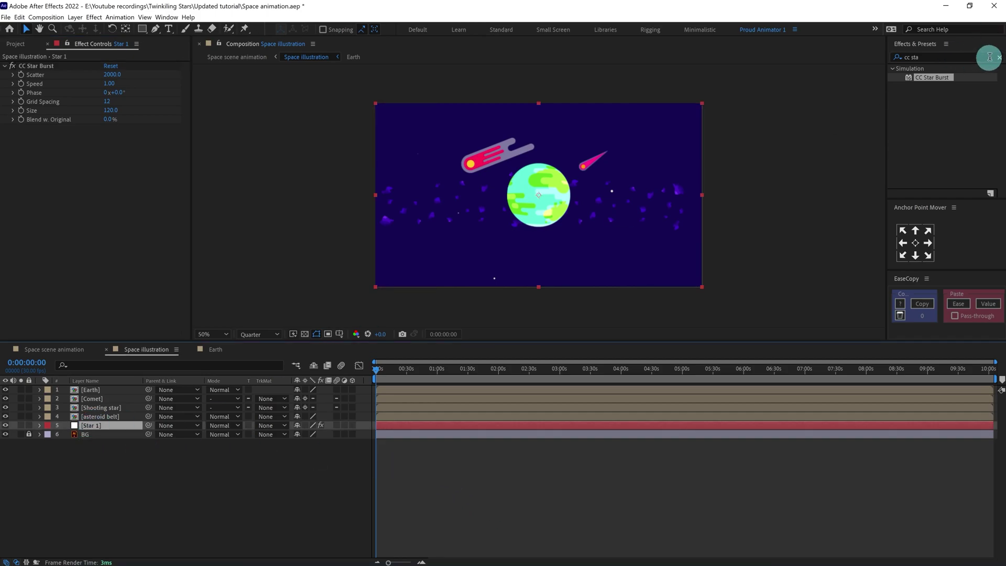
left_click(999, 57)
left_click(976, 58)
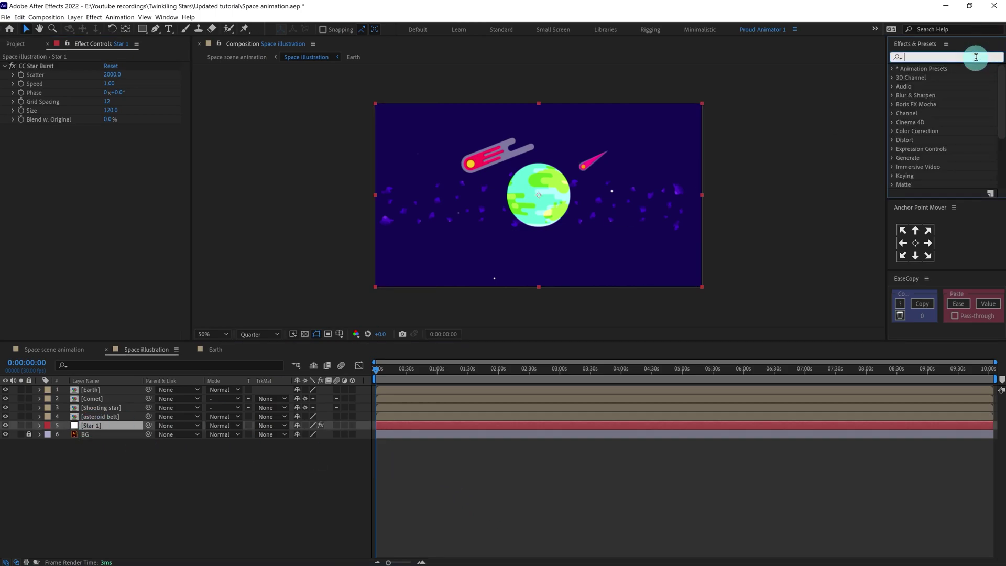
type("fill")
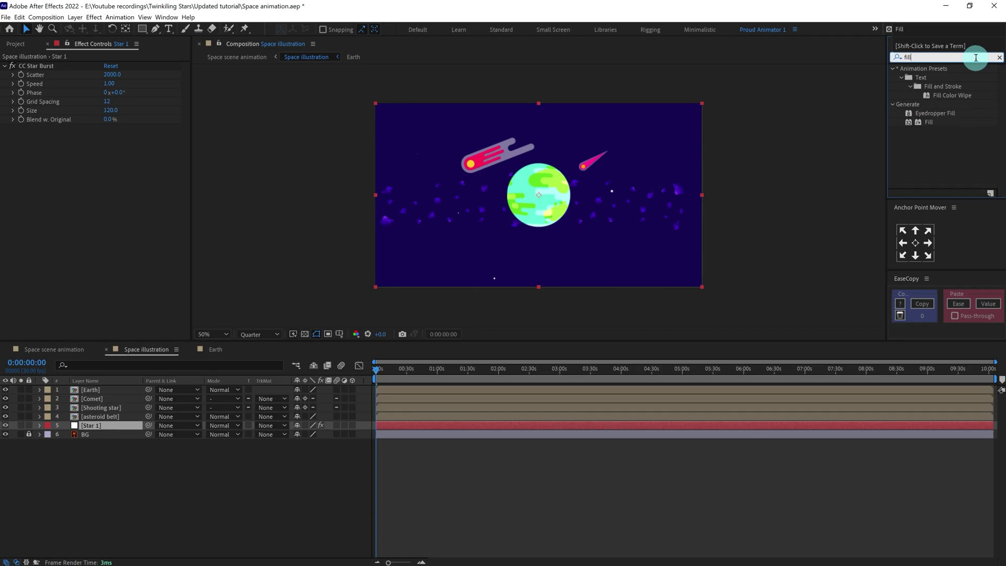
left_click(929, 123)
double_click(929, 122)
left_click(109, 155)
left_click(487, 336)
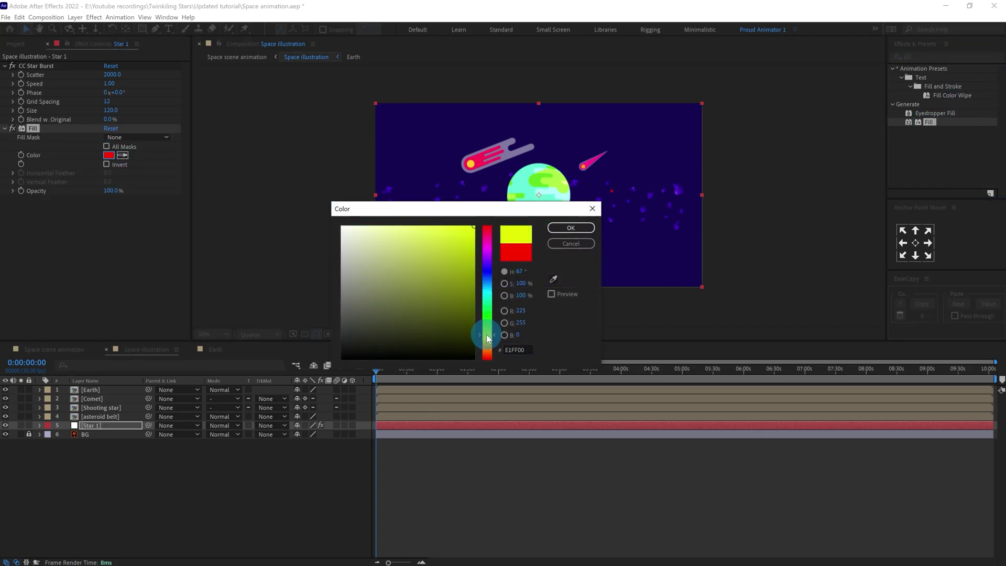
left_click(556, 233)
left_click(527, 485)
Step: Find the Glow effect and apply it to the Star 1 solid
left_click(94, 426)
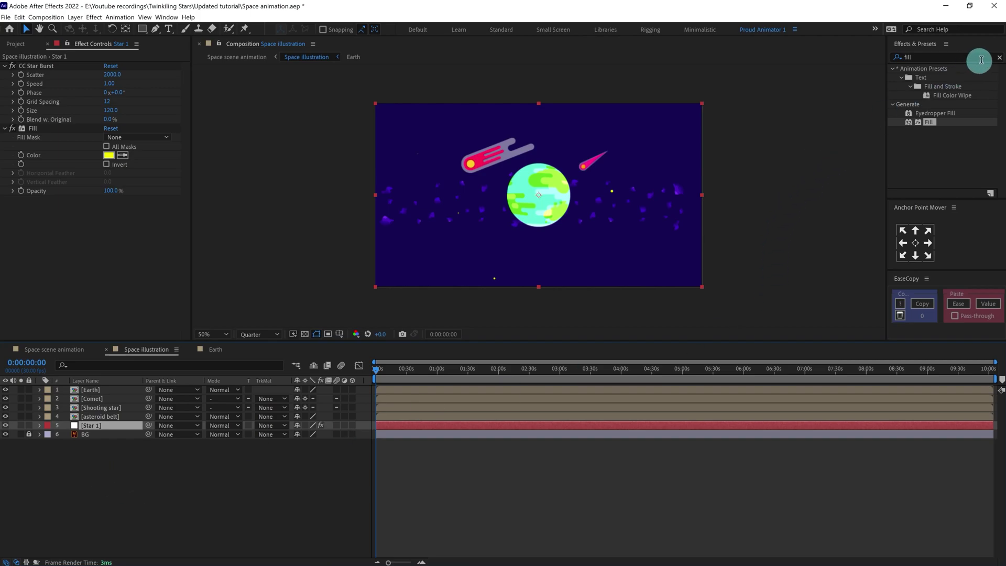
left_click(1000, 58)
type("Glow")
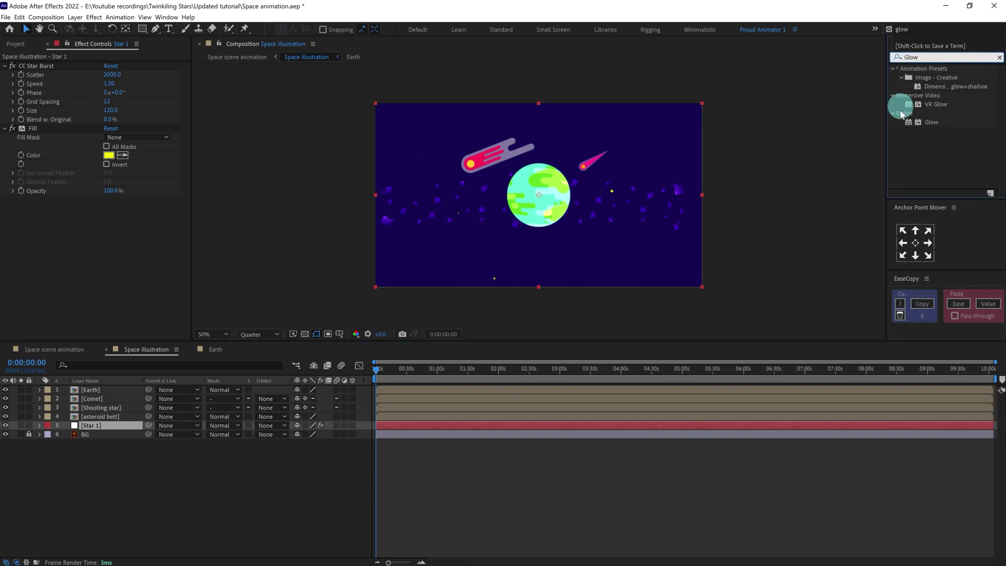
double_click(930, 123)
Step: Set the Glow Threshold to 30% and the Glow Radius to 30 on Star 1
left_click(110, 207)
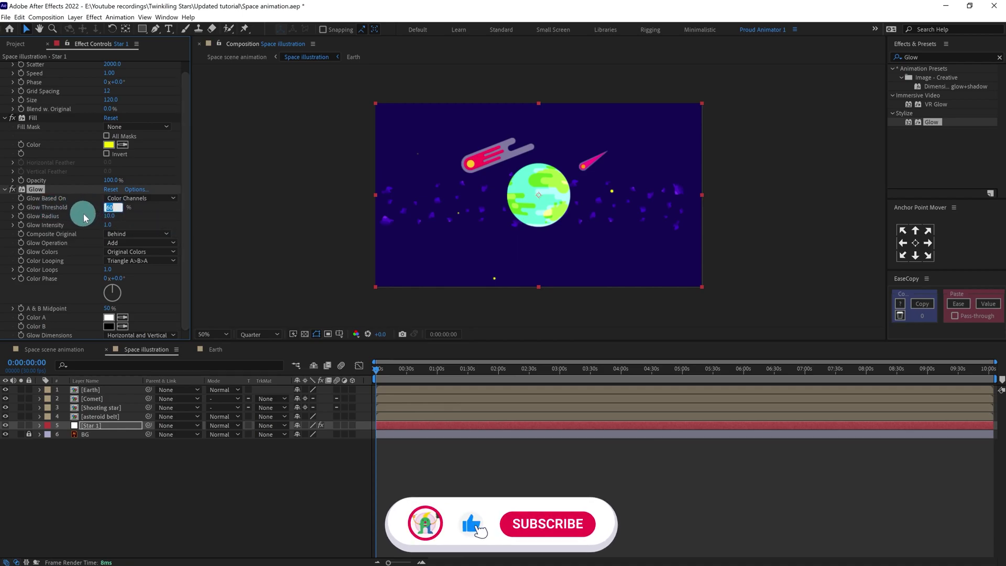
type("30")
key("Return")
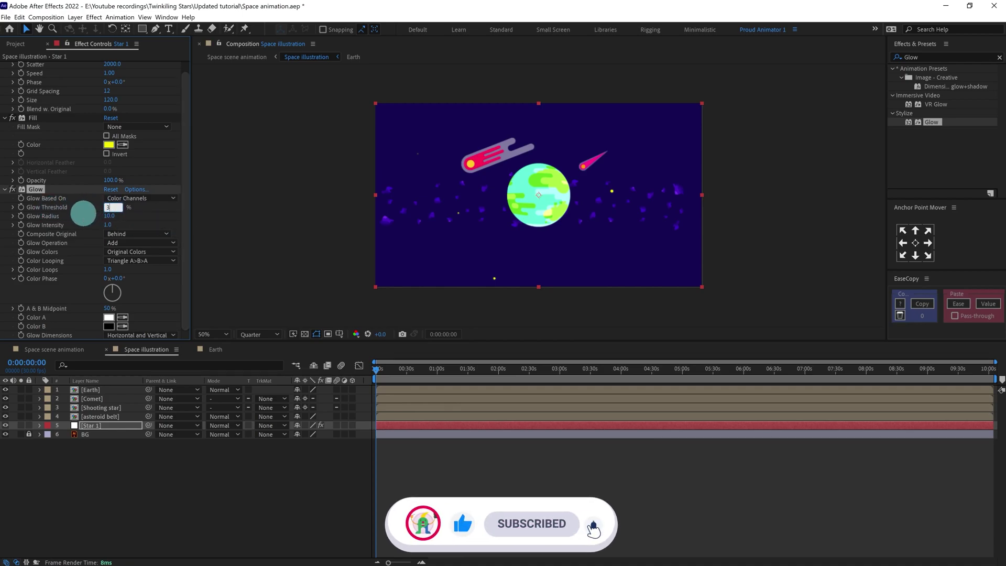
left_click(109, 215)
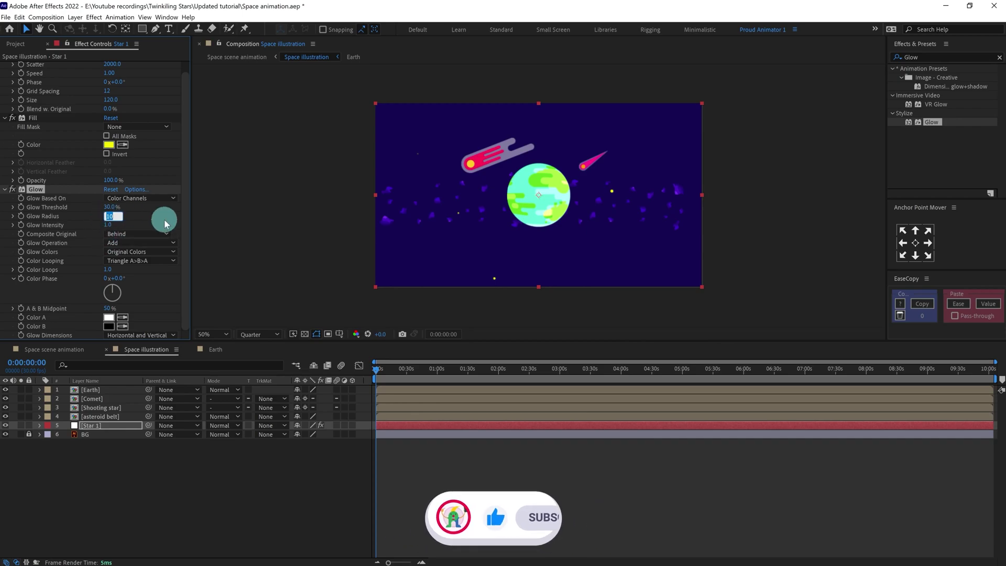
type("30")
key("Return")
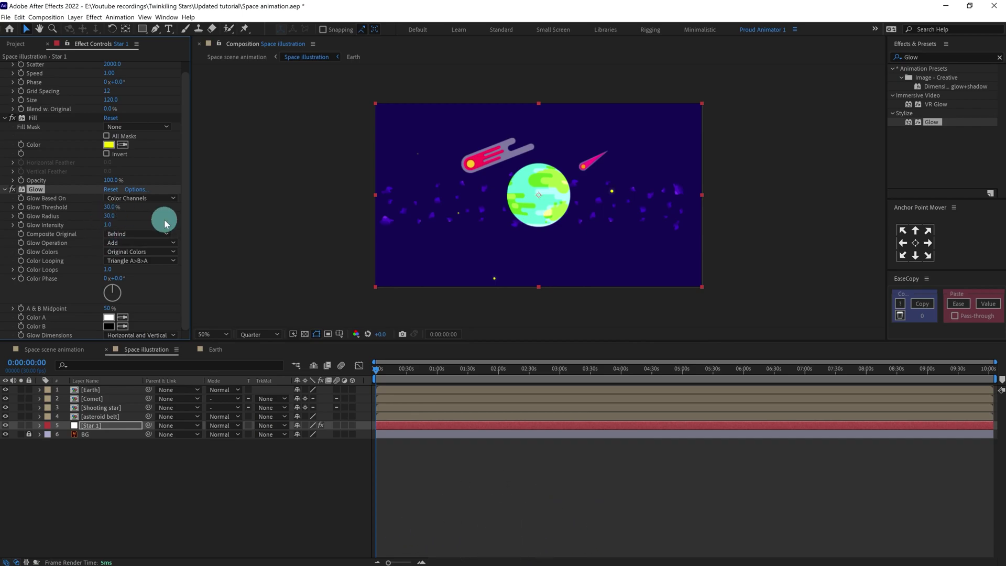
left_click(465, 468)
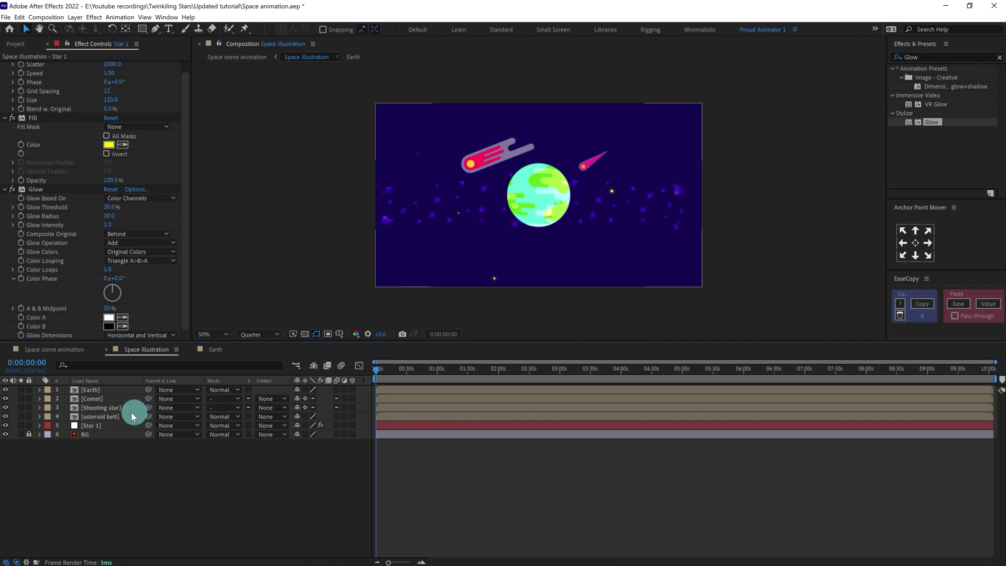
Step: Duplicate the Star 1 layer and rename the lower copy Star Glow
left_click(92, 425)
key("ctrl+d")
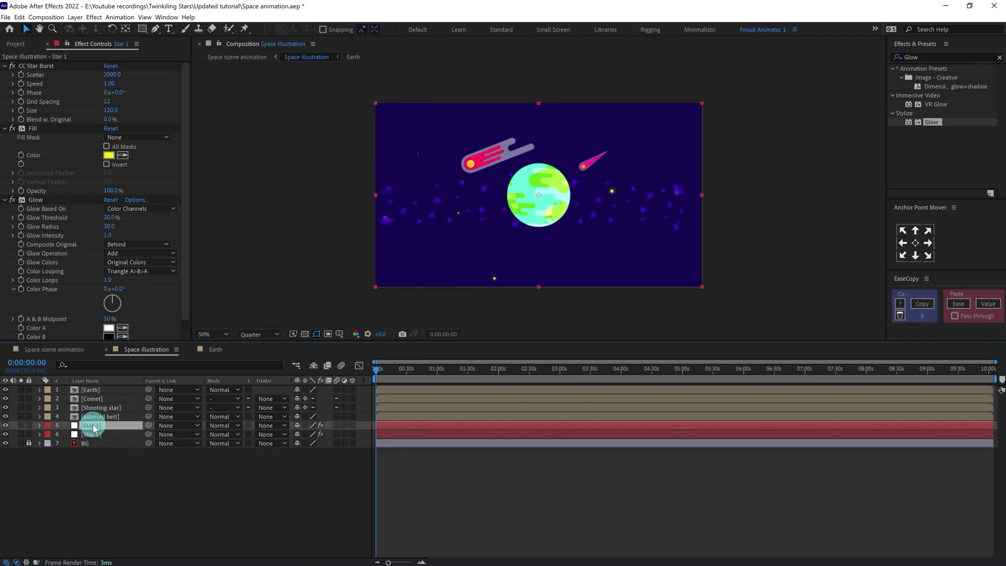
left_click(96, 437)
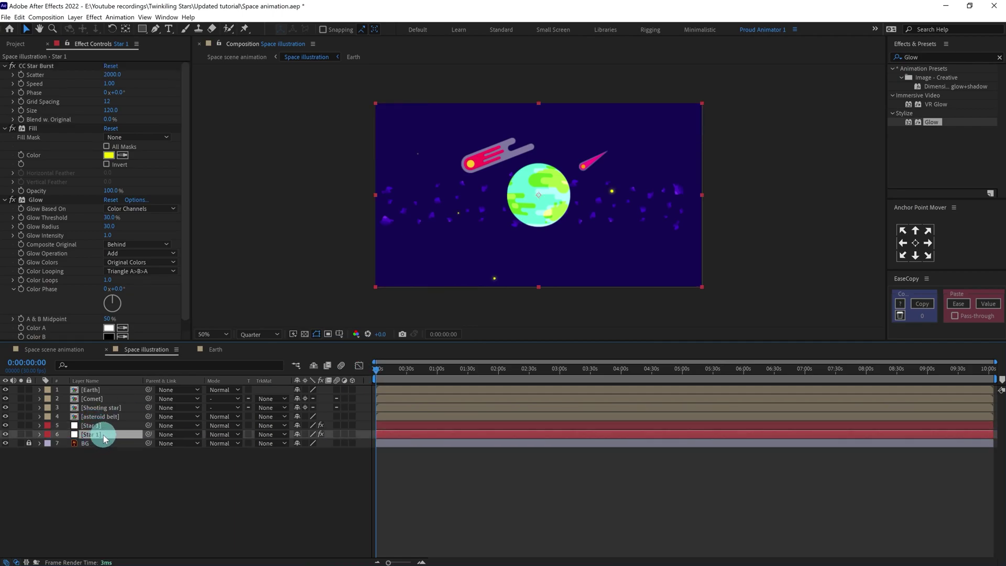
key("Return")
Step: Remove the Glow effect from the Star Glow layer and change its Fill colour to white
left_click(5, 200)
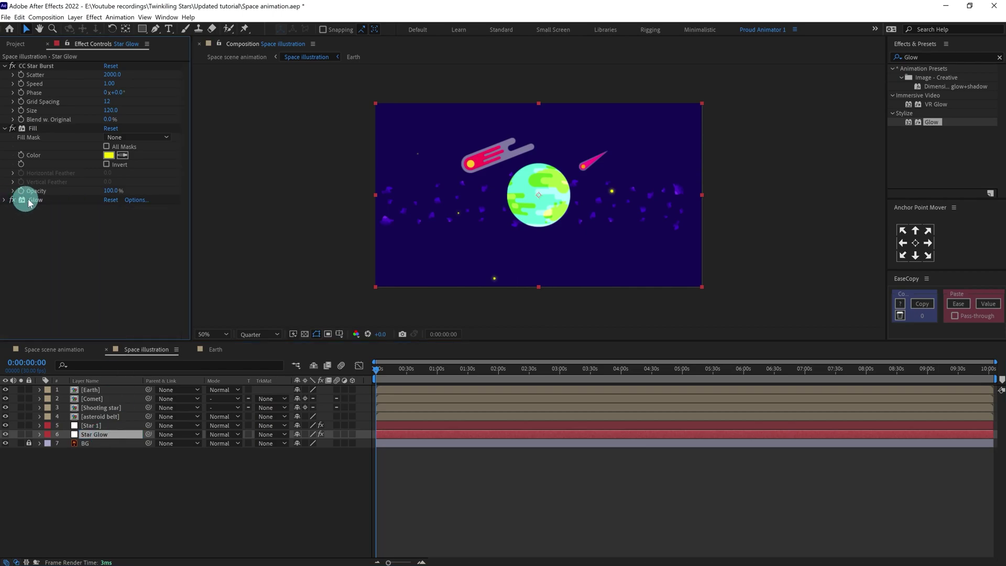
left_click(39, 201)
key("Delete")
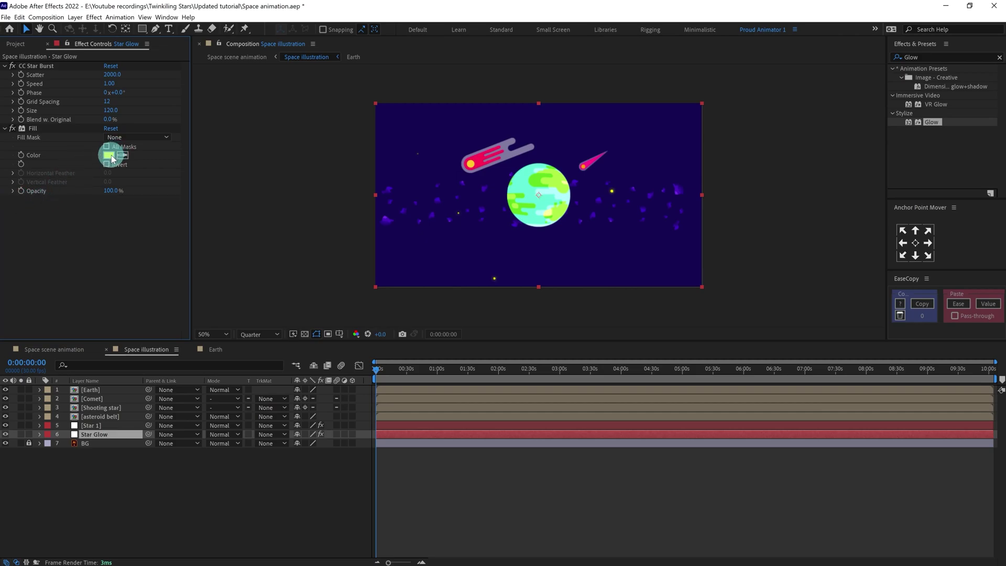
left_click(109, 155)
left_click_drag(341, 247, 327, 226)
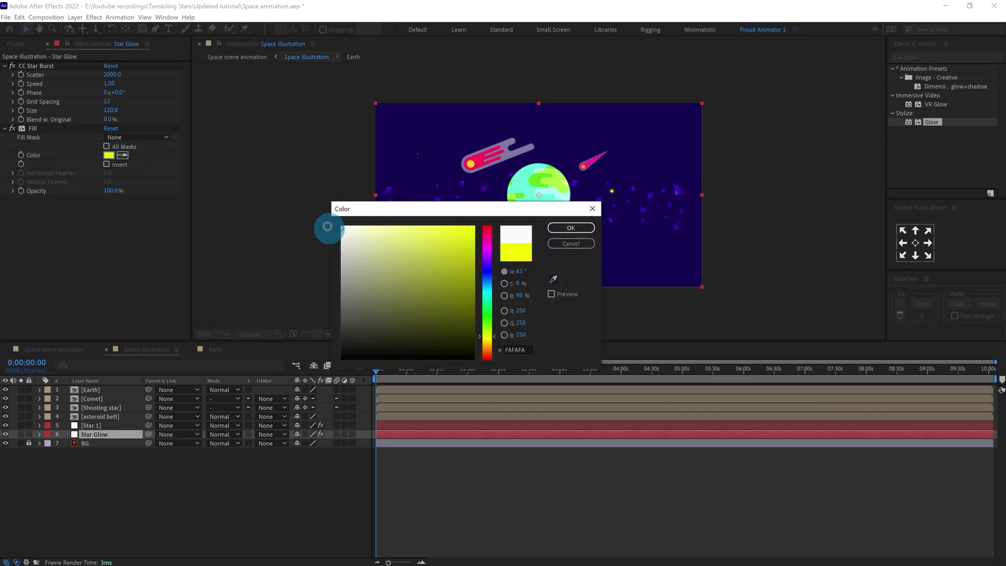
left_click(571, 227)
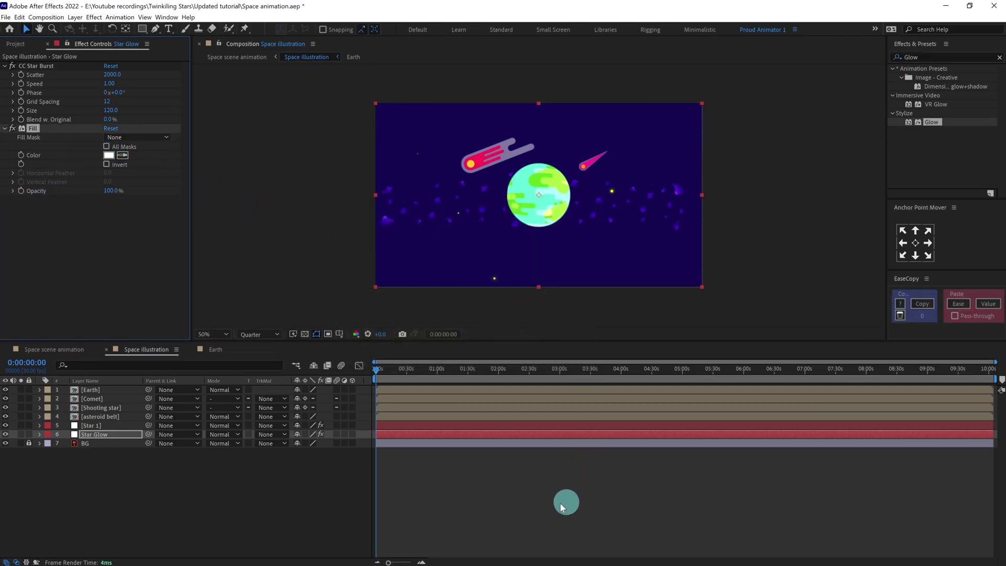
Step: Increase the CC Star Burst Size on the Star Glow layer to 263
left_click(110, 111)
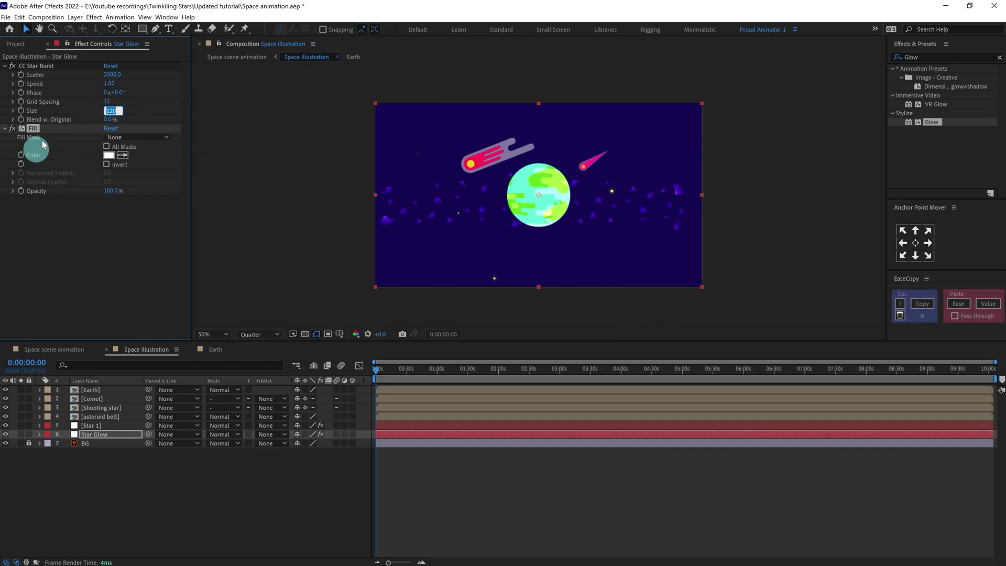
type("160")
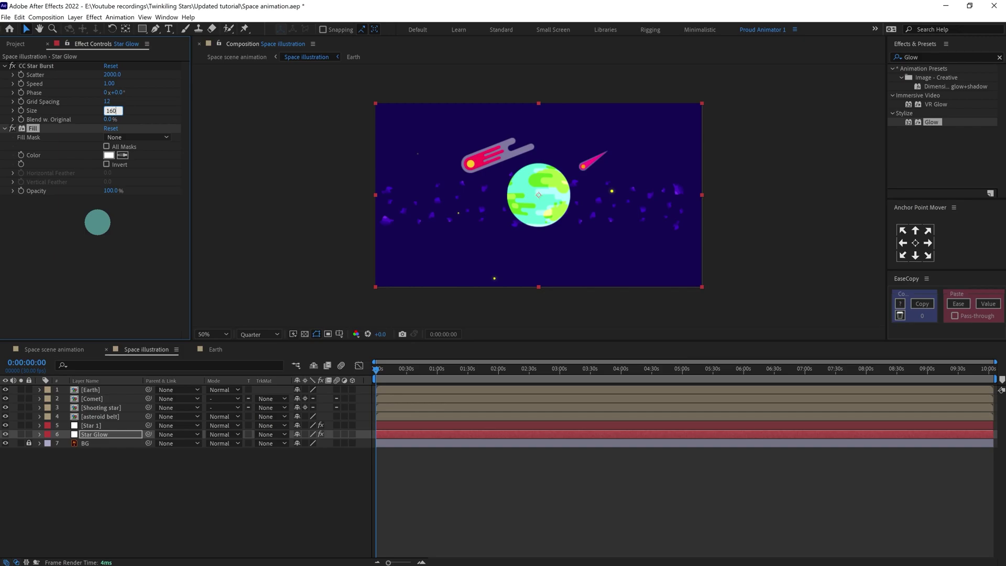
key("Return")
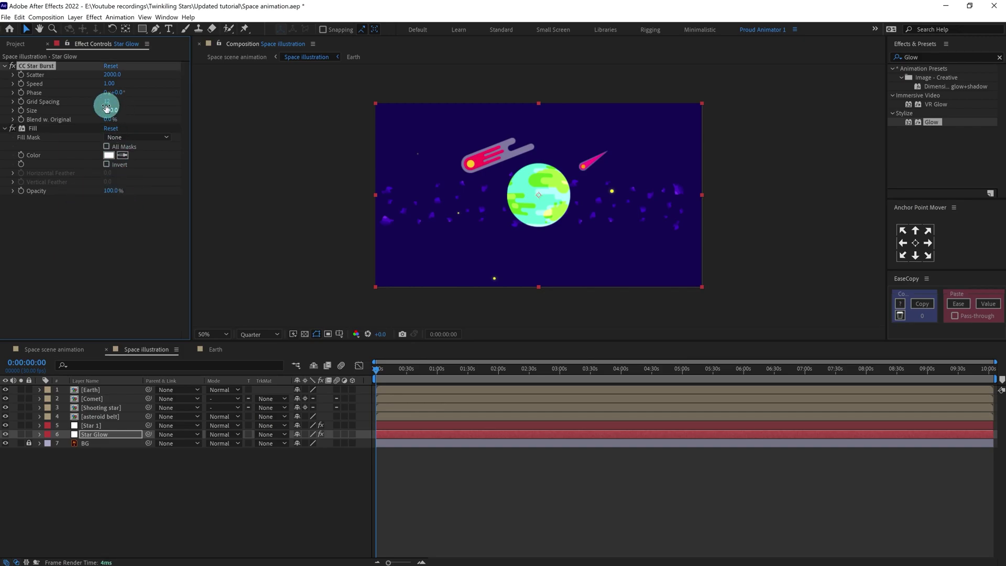
left_click_drag(107, 108, 162, 105)
Step: Set the blending mode of the Star Glow layer to Overlay
left_click(225, 434)
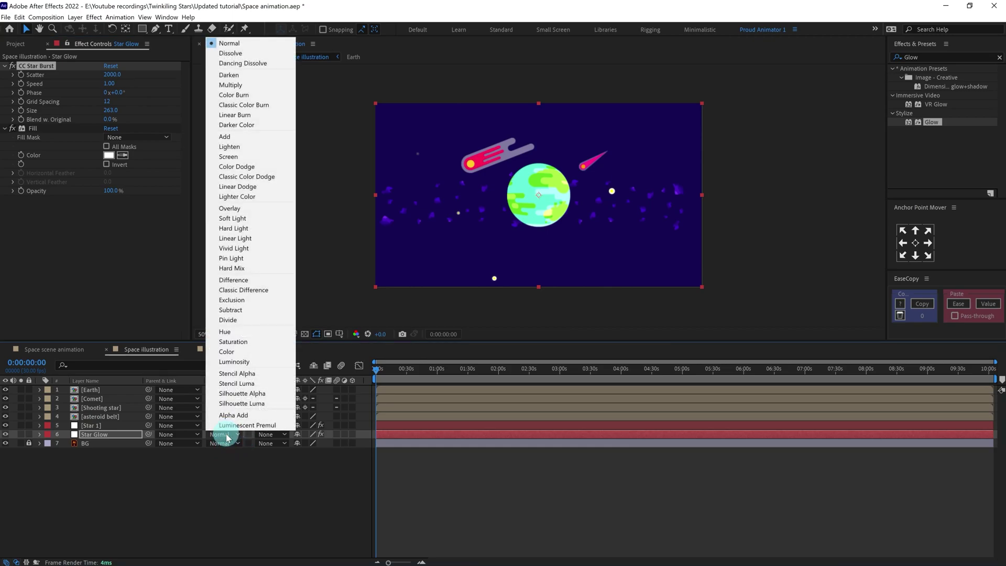
left_click(230, 208)
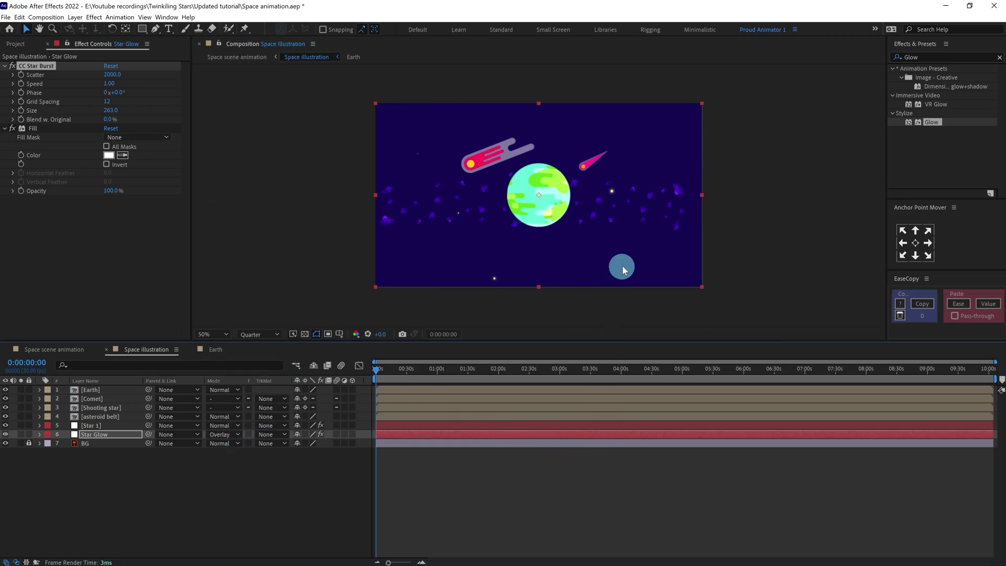
scroll(623, 267, "up", 1)
scroll(689, 209, "down", 1)
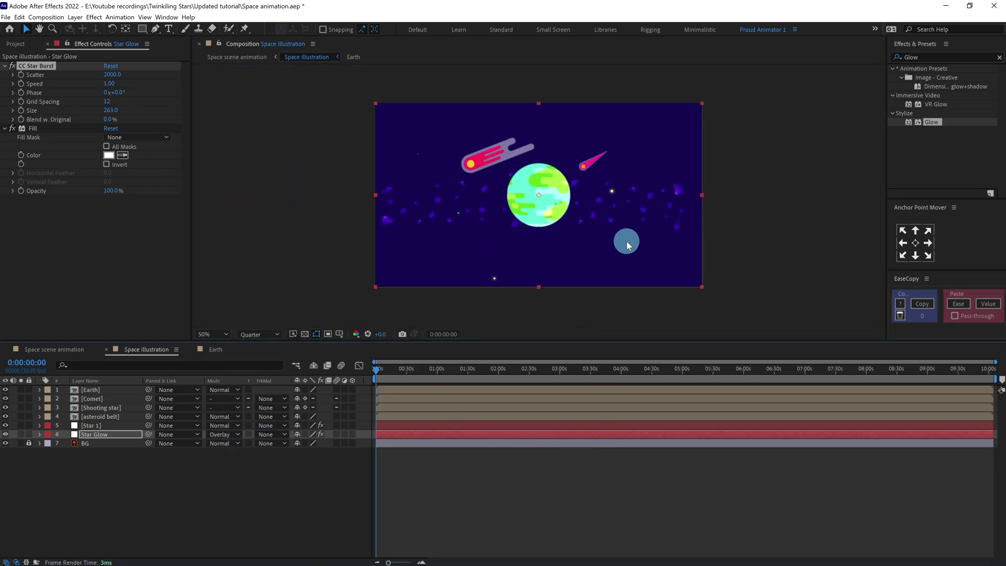
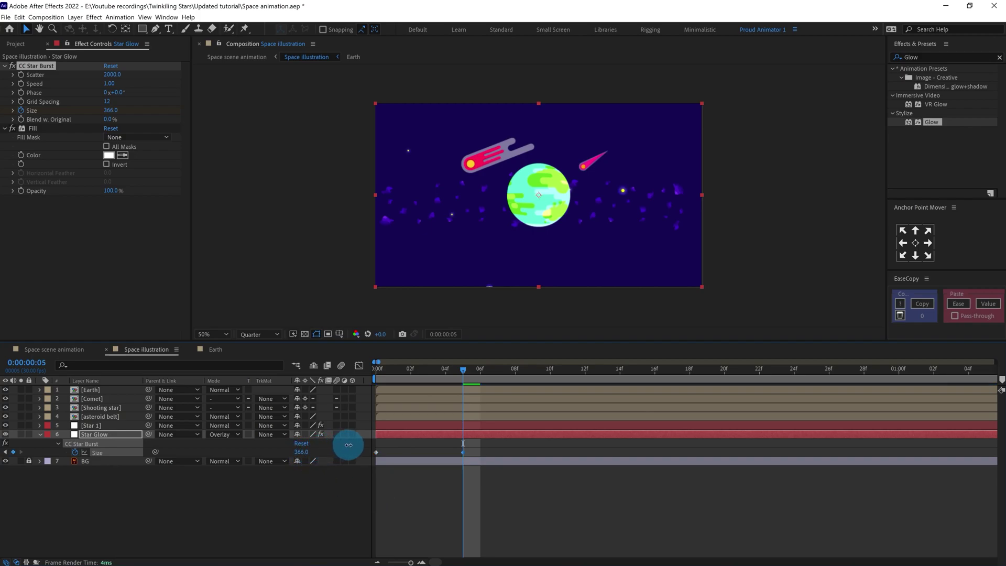
Step: Copy Star Glow's first Size keyframe to frame 10 and select all its Size keyframes for easing
key("Page_Down")
key("Page_Down")
key("Page_Down")
key("Page_Down")
key("Page_Down")
left_click_drag(404, 447, 373, 461)
key("ctrl+c")
key("ctrl+v")
left_click_drag(561, 449, 372, 471)
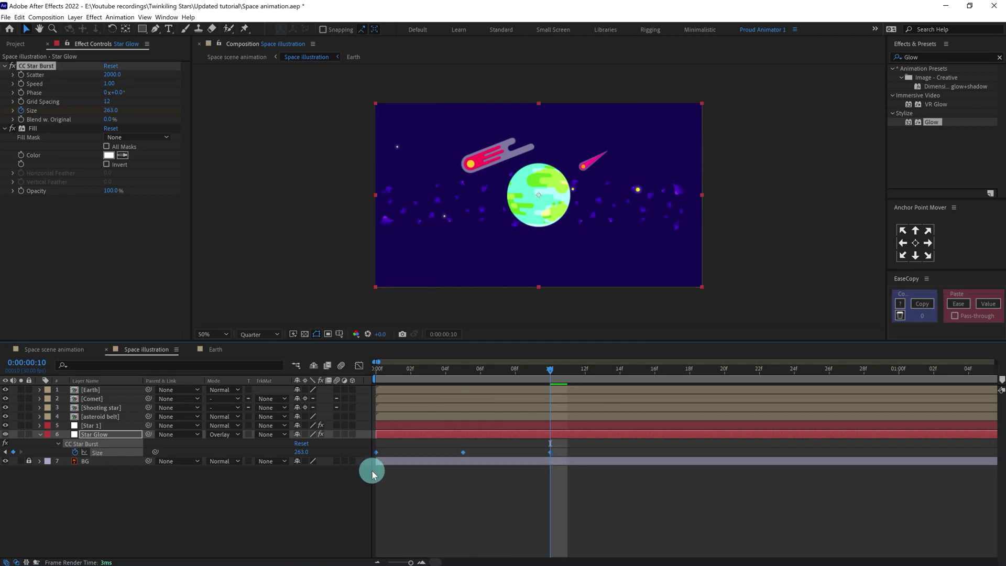
Step: Loop Star Glow's Size with the expression loopIn()+loopOut()-value copied from the Earth composition, and preview the twinkling
left_click(215, 350)
left_click(436, 443)
left_click(143, 349)
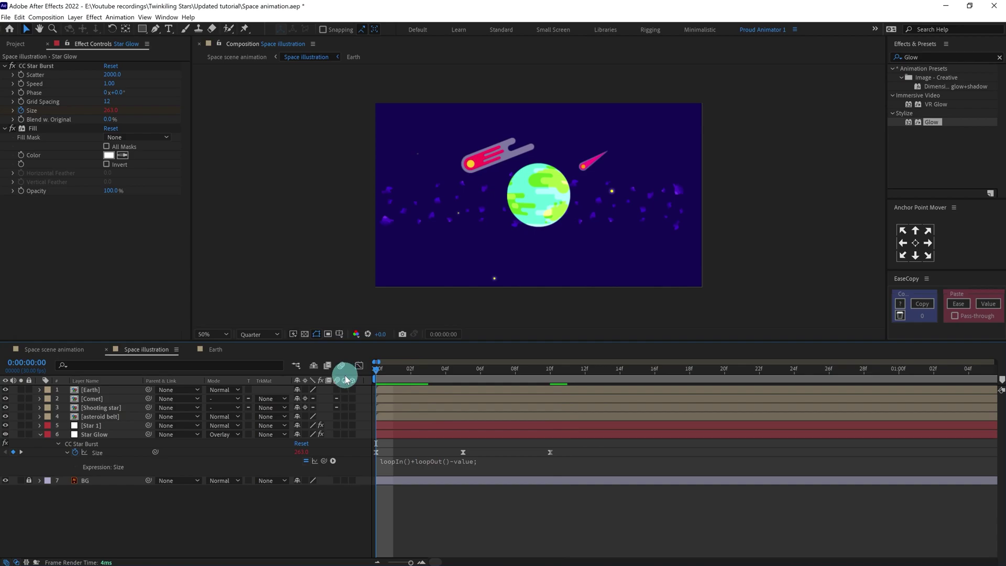
key("space")
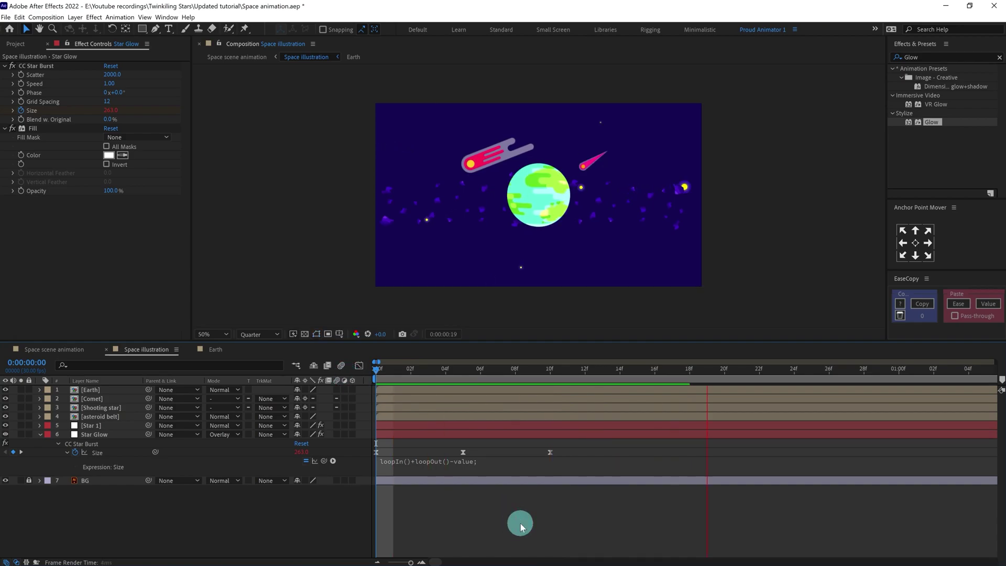
key("space")
Step: Set the CC Star Burst Speed to 0 on the Star Glow layer and select the Star 1 layer
left_click(408, 437)
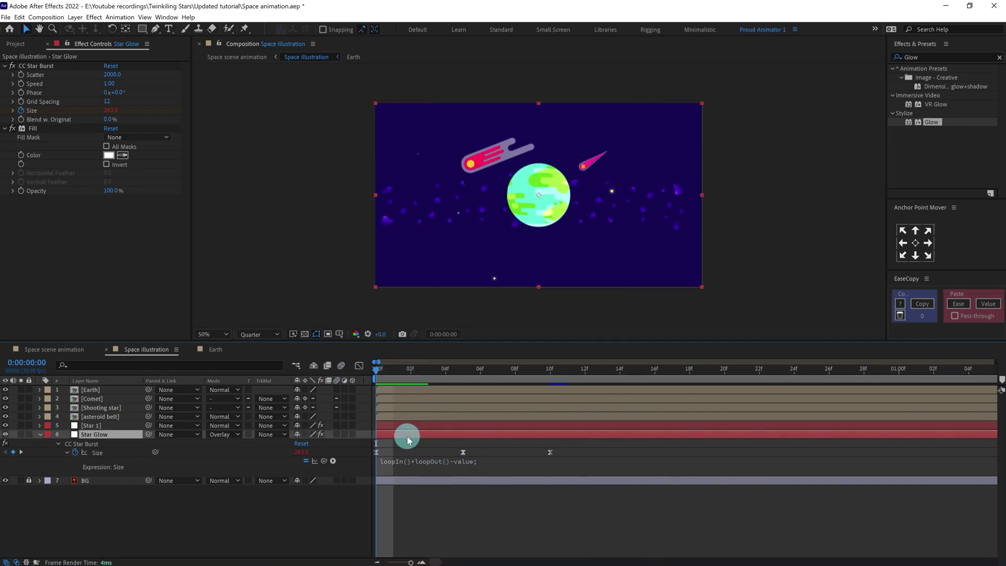
left_click(110, 83)
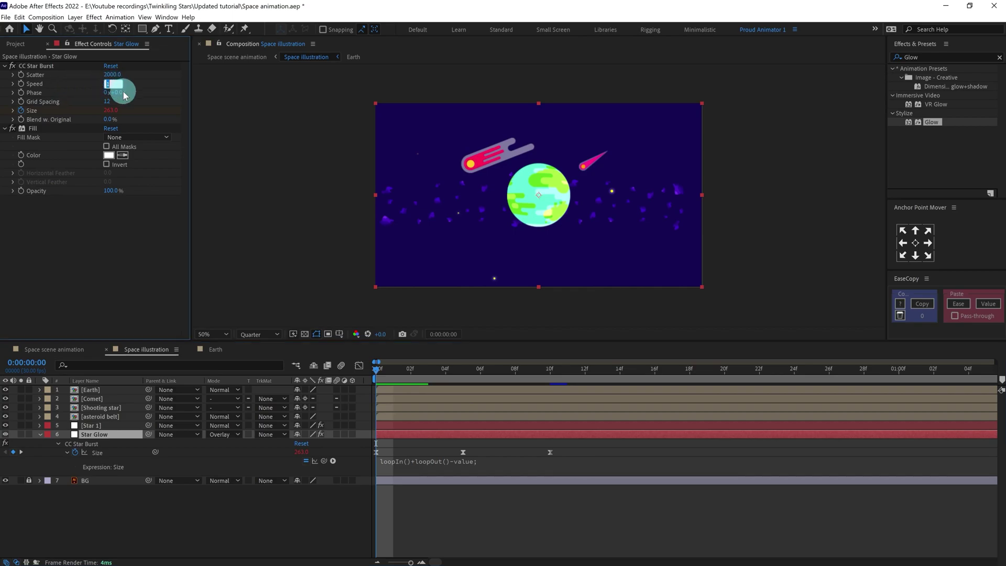
left_click(128, 245)
left_click(94, 426)
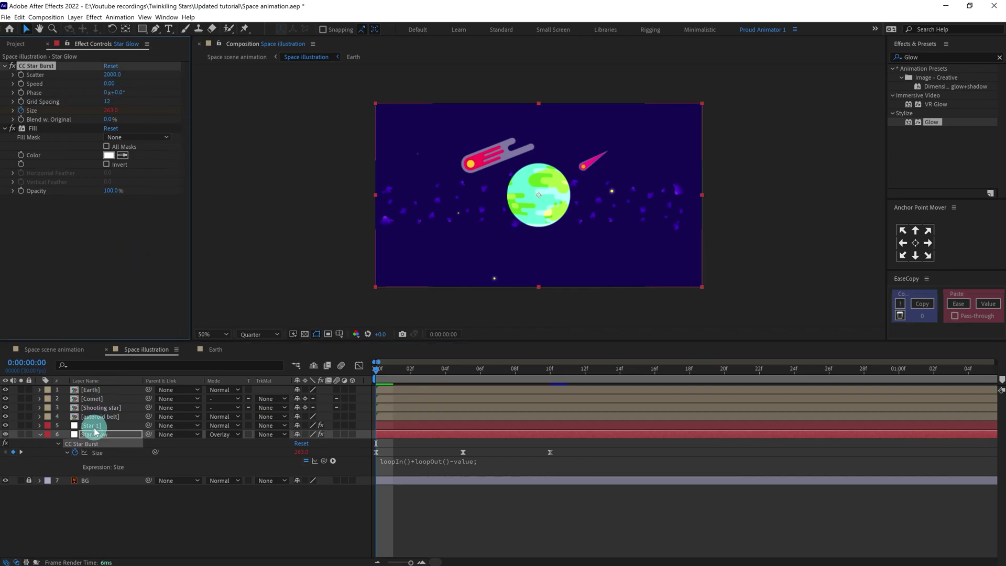
Step: Set the CC Star Burst Speed to 0 on the Star 1 layer and preview the stationary stars
left_click(110, 82)
type("0")
left_click(424, 508)
key("space")
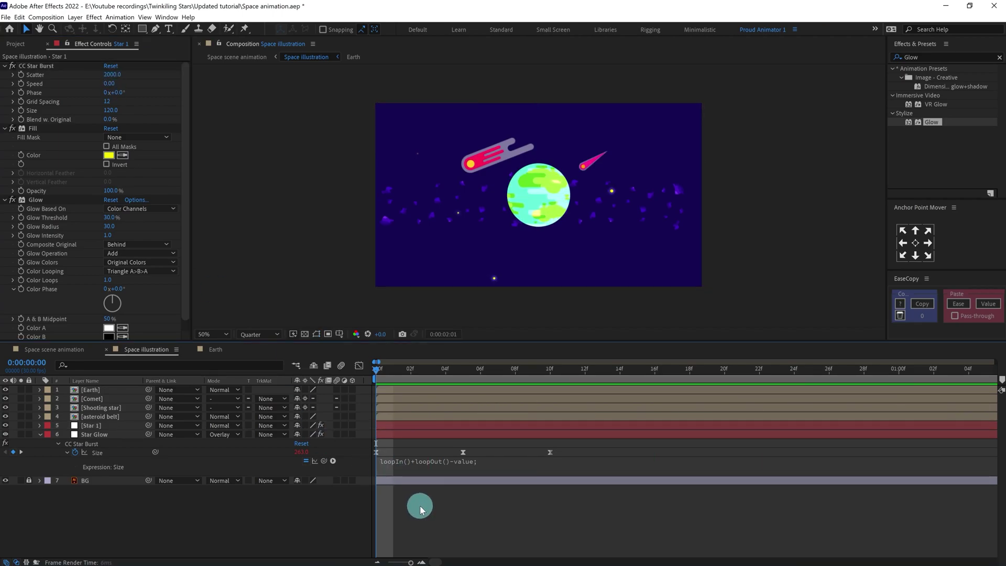
key("space")
Step: Duplicate the Star 1 and Star Glow layers together
left_click(99, 425)
left_click(99, 434, "shift")
key("ctrl+d")
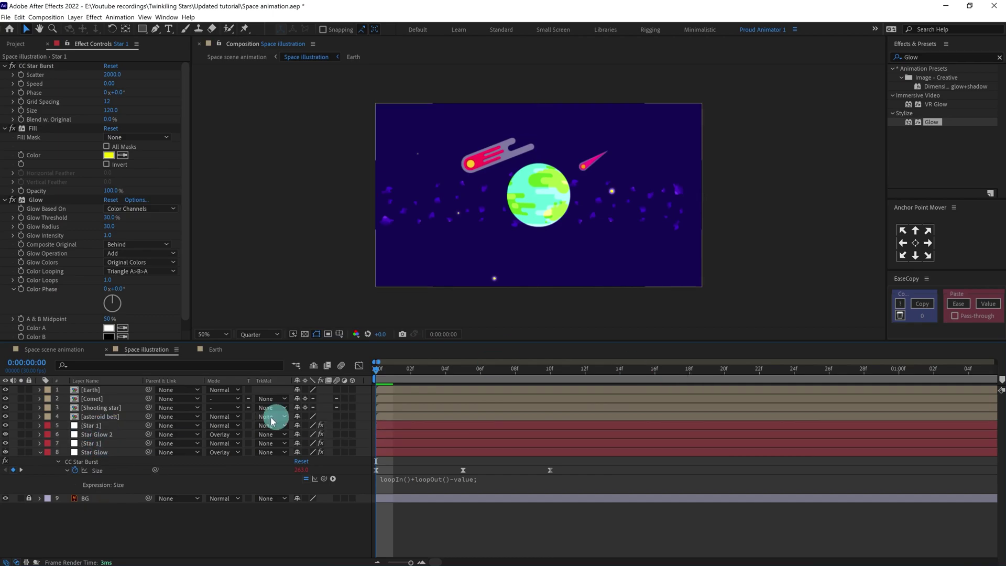
Step: Change the Fill color of the uppermost Star 1 layer to turquoise
left_click(110, 425)
left_click_drag(183, 170, 183, 181)
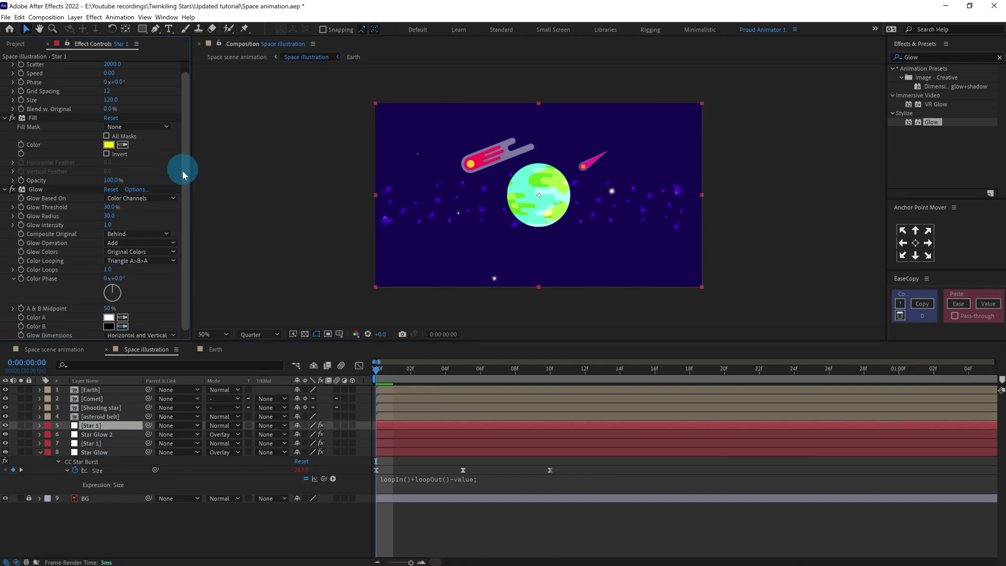
left_click(109, 145)
left_click_drag(487, 293, 488, 298)
left_click(571, 229)
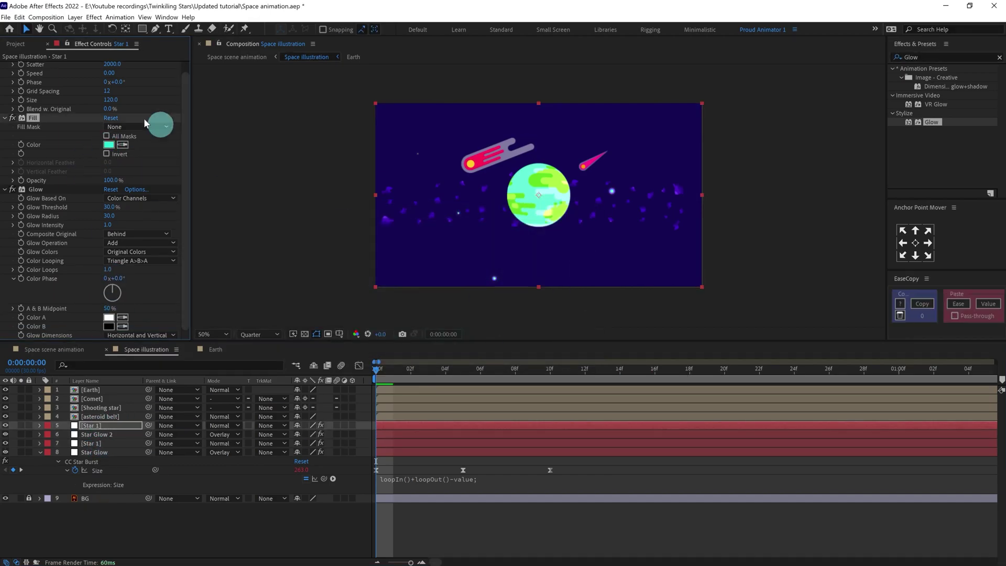
Step: Set the CC Star Burst Scatter to 1000 on the turquoise Star 1 layer and match it on Star Glow 2
scroll(114, 75, "up", 1)
left_click(111, 74)
type("1000")
key("Return")
left_click(104, 434)
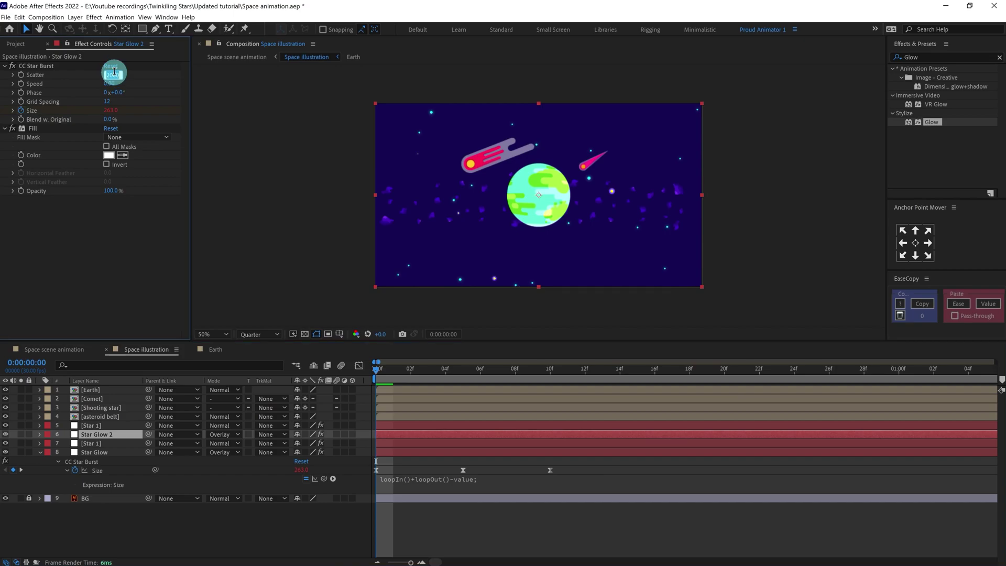
Step: Duplicate the turquoise Star 1 layer together with Star Glow 2
left_click(116, 427, "shift")
key("ctrl+d")
left_click_drag(116, 430, 113, 430)
Step: Set the CC Star Burst Grid Spacing to 6 and Scatter to 1200 on the newest Star 1 layer
left_click(105, 452)
left_click(105, 425)
left_click(111, 75)
left_click(107, 102)
type("6")
key("Return")
left_click(111, 75)
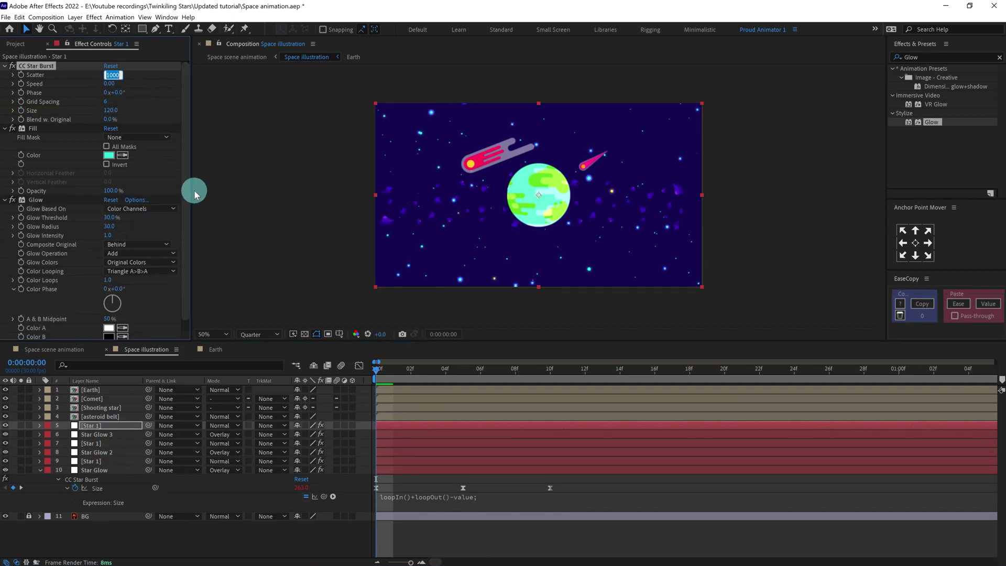
type("1200")
Step: Match Star Glow 3 to the newest stars with a Scatter of 1200 and a Grid Spacing of 6
left_click(98, 434)
left_click(111, 74)
type("1200")
left_click(94, 426)
left_click(96, 435)
Step: Change the Fill color of the newest Star 1 layer to orange-red
left_click(92, 425)
left_click(109, 156)
left_click_drag(483, 336, 483, 355)
left_click(570, 229)
Step: Stagger the twinkling by shifting the Size keyframes to start at frame 3 on Star Glow 2 and frame 5 on Star Glow 3, and preview it
left_click(486, 480)
key("u")
left_click_drag(552, 455, 431, 487)
left_click_drag(639, 447, 464, 452)
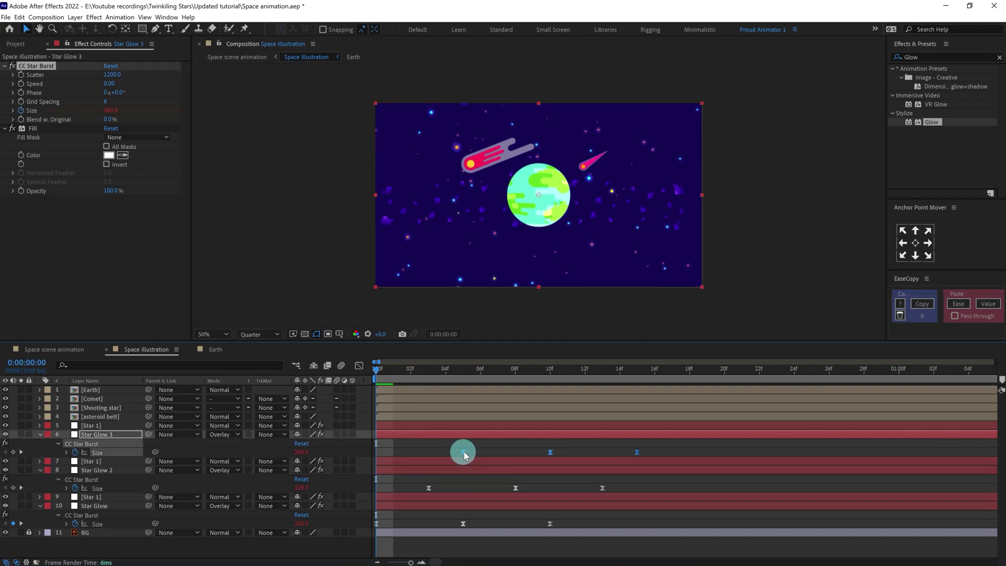
key("space")
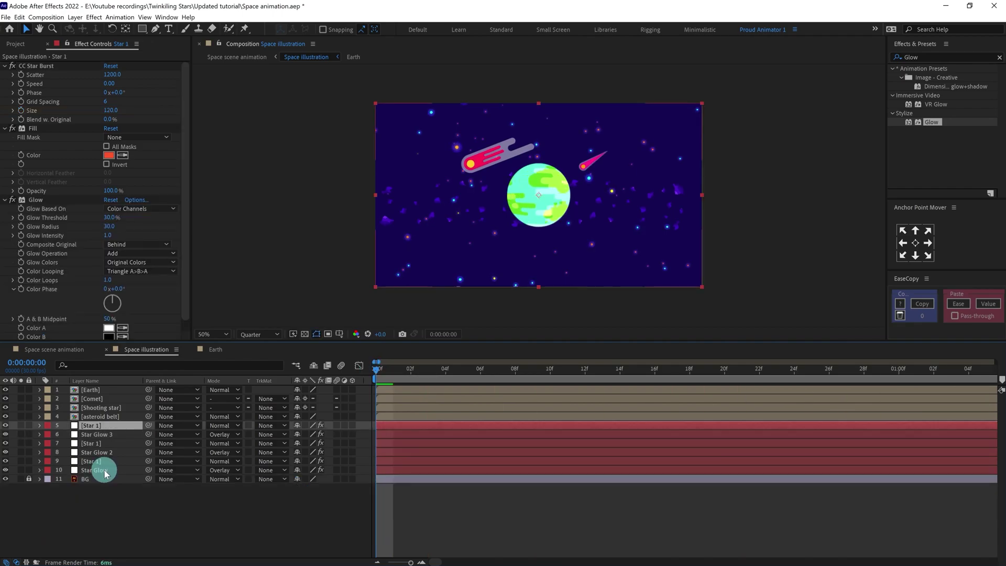
Step: Pre-compose all six star and glow layers as STAR and collapse the transformations of the resulting layer
left_click(104, 470, "shift")
right_click(105, 432)
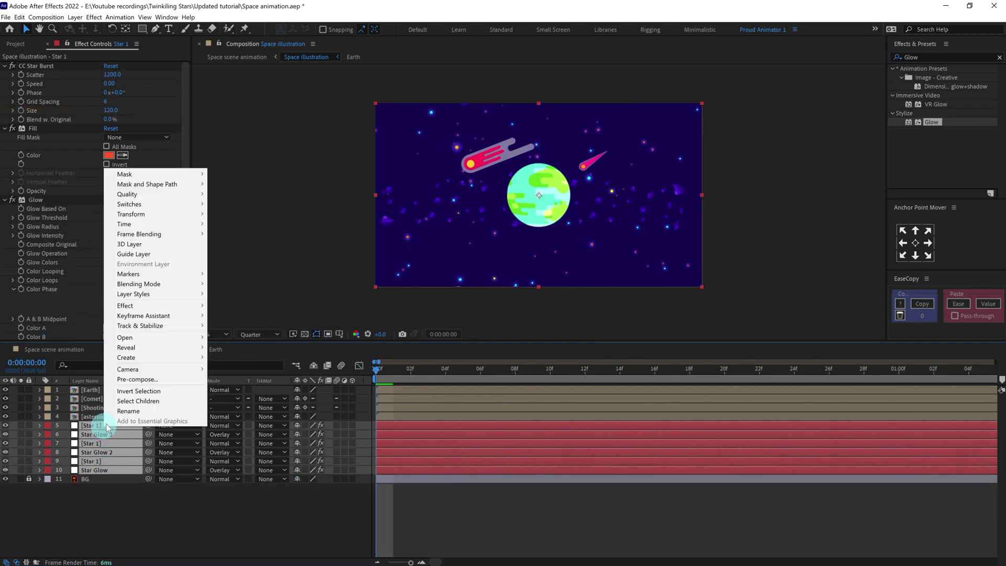
left_click(134, 379)
type("STAR")
key("Return")
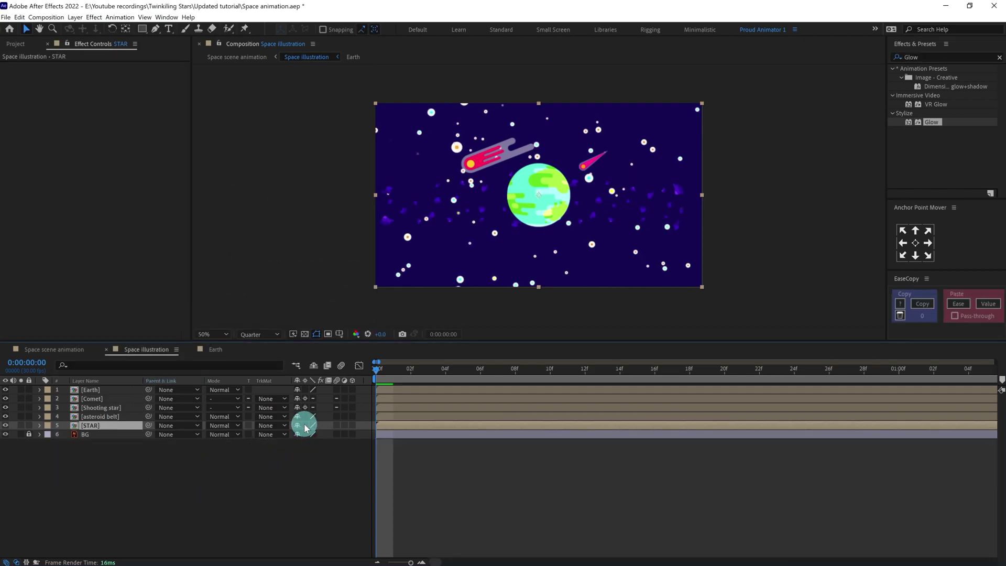
left_click(305, 425)
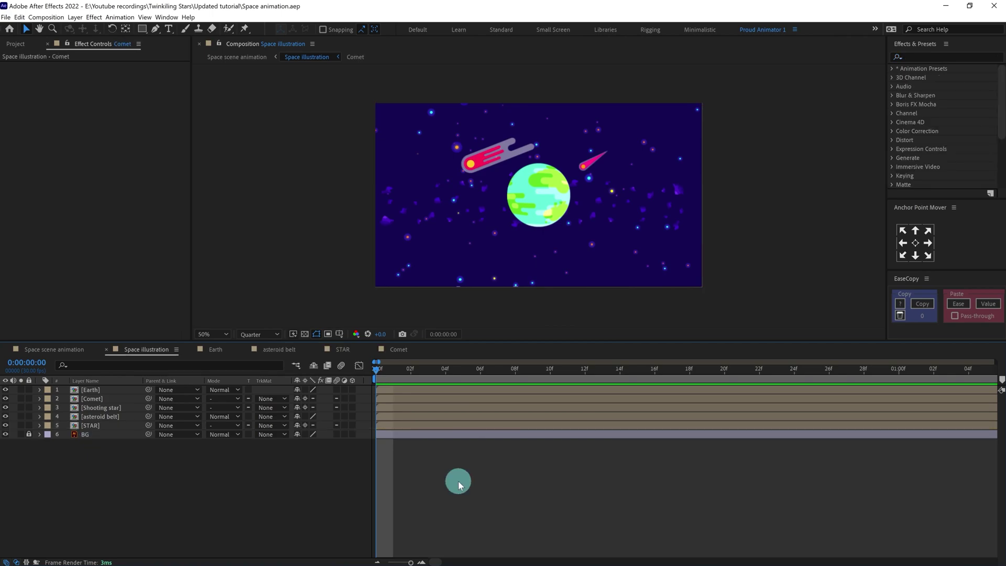
Step: Open the Comet composition and apply the Stylize Glow effect to the Comet yellow ball layer
left_click(102, 404)
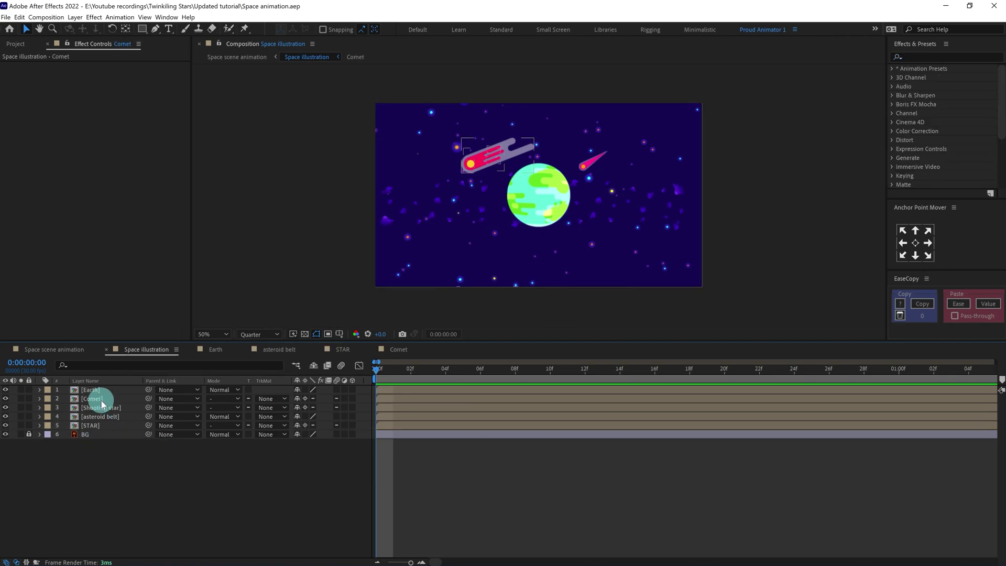
double_click(97, 402)
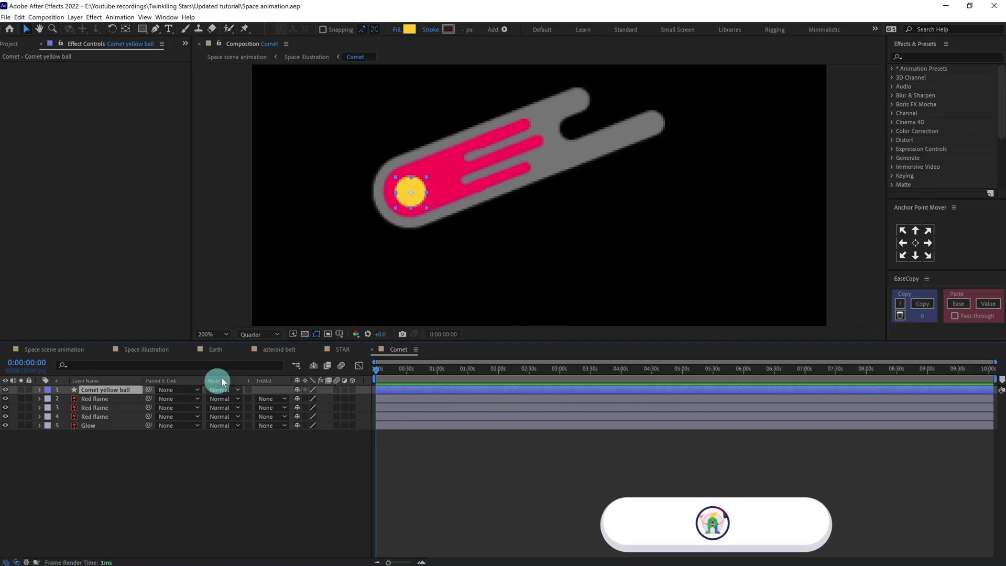
left_click(929, 57)
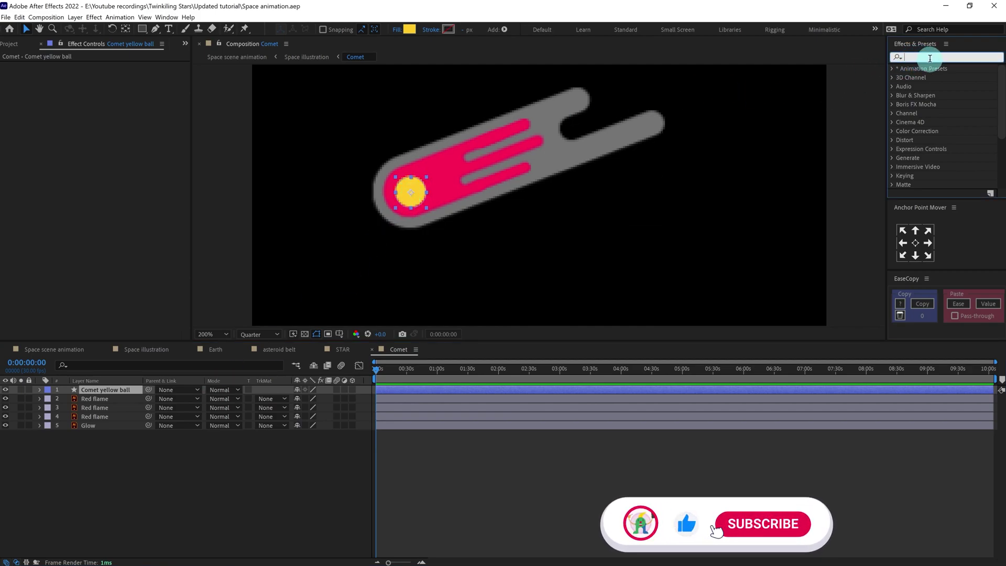
type("glow")
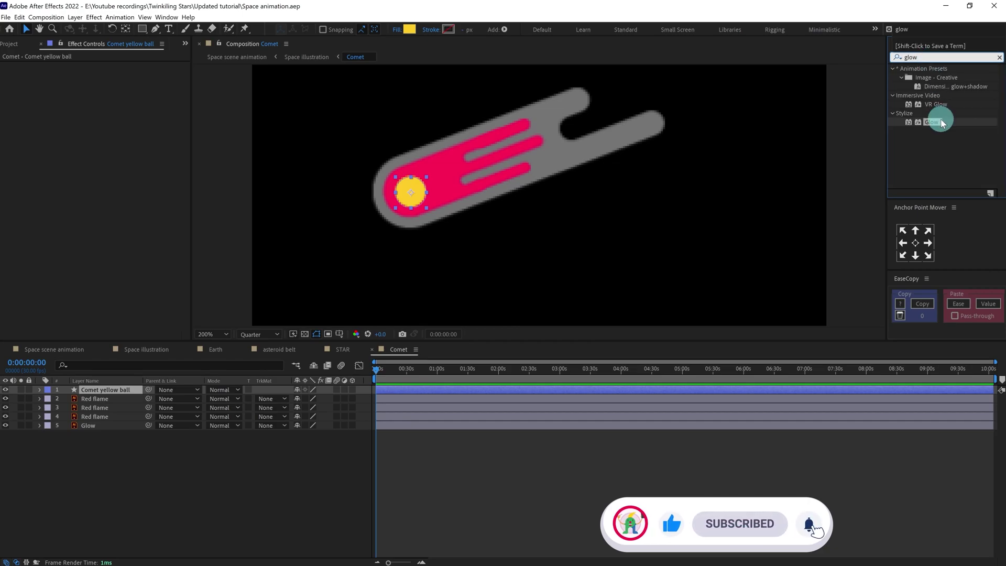
double_click(936, 122)
Step: Set the yellow ball's Glow Threshold to 30% and Glow Radius to 40
left_click(109, 83)
type("30")
key("Return")
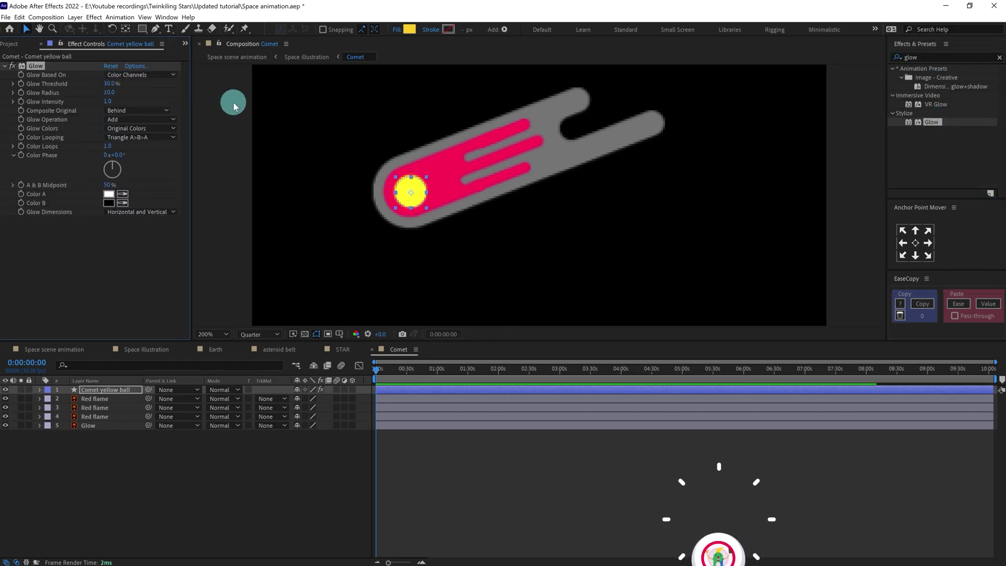
left_click(108, 93)
type("40")
key("Return")
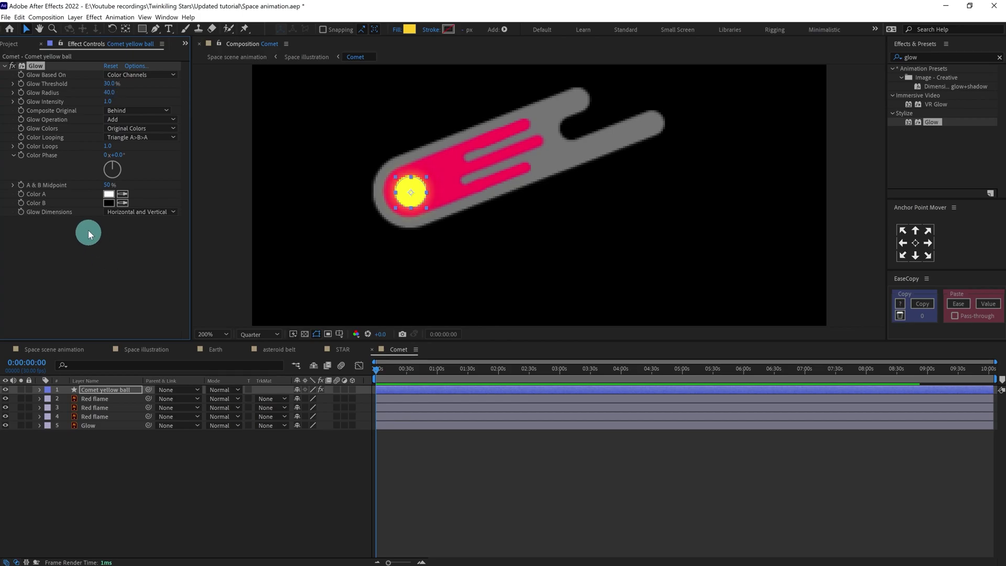
Step: Add the expression wiggle(6,30) to the Glow Radius of the yellow ball
left_click(21, 92, "alt")
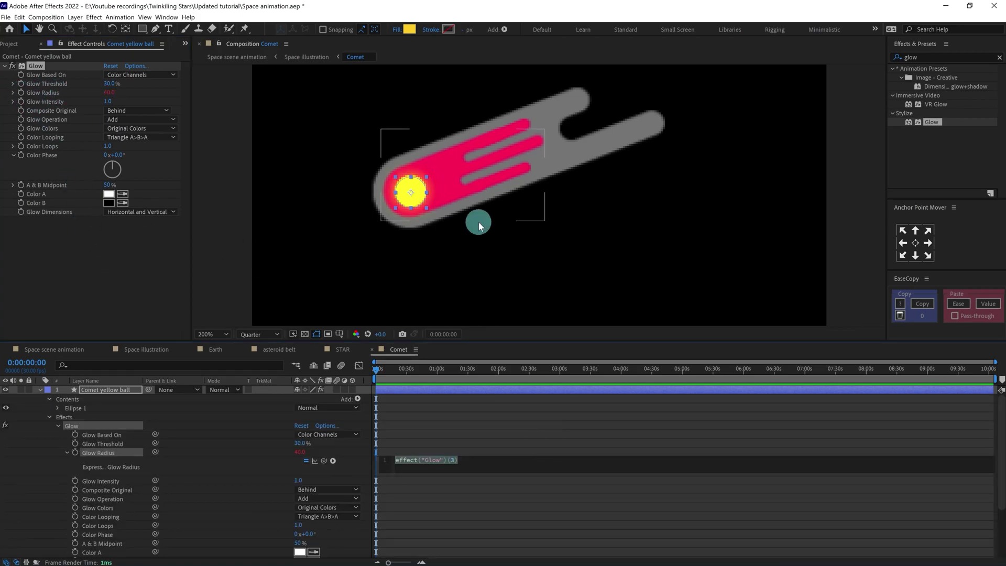
type("wiggle(30)")
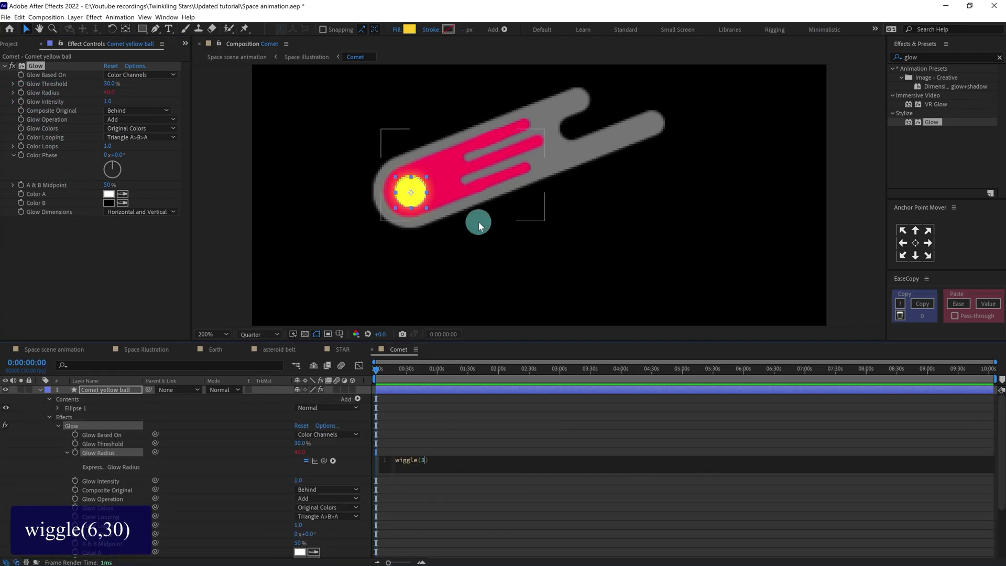
type(",30")
left_click(478, 221)
Step: Duplicate the Glow effect on the yellow ball, set the copy's Glow Threshold to 15%, and collapse the layer's properties
left_click(37, 67)
key("ctrl+s")
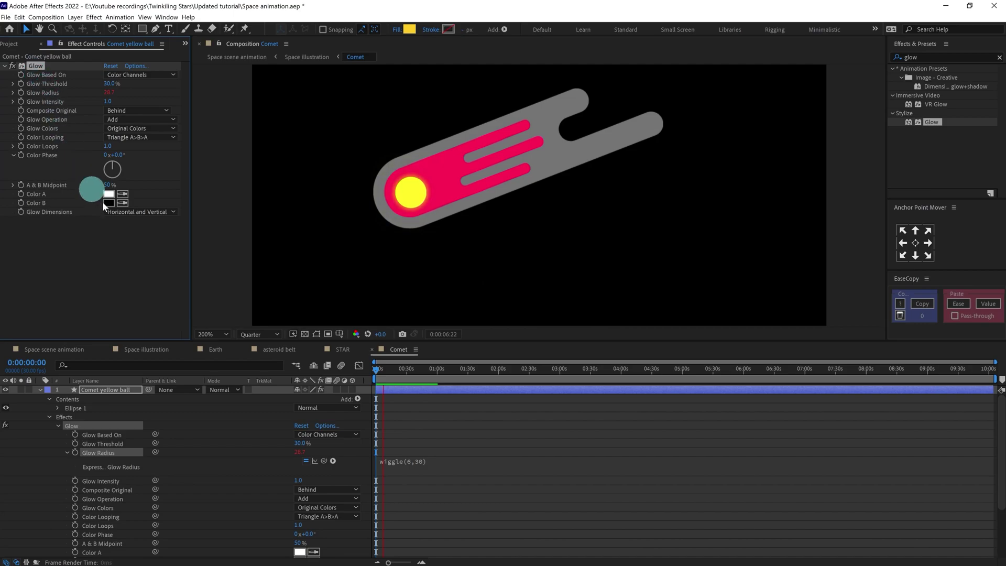
key("ctrl+d")
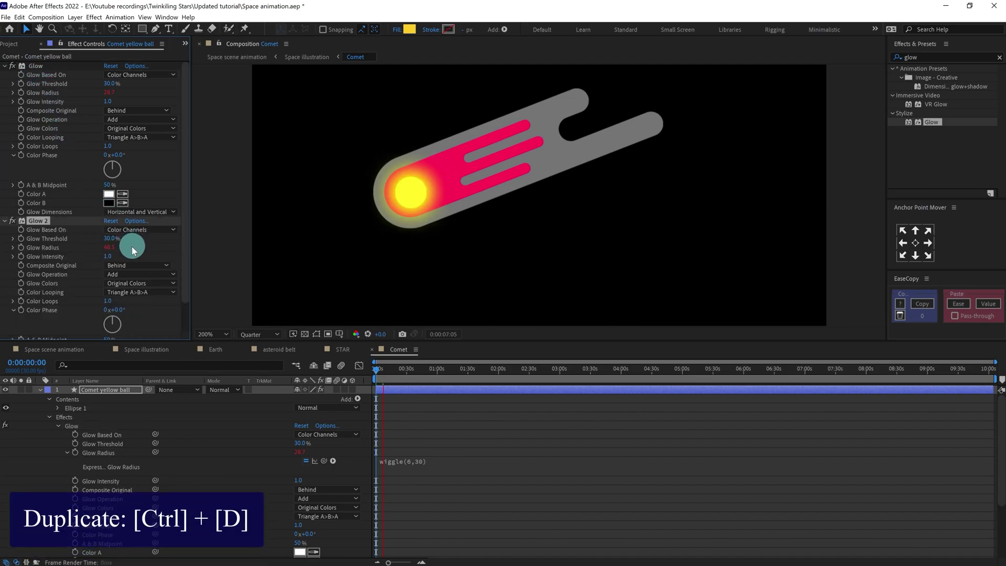
left_click_drag(389, 369, 377, 370)
left_click(107, 238)
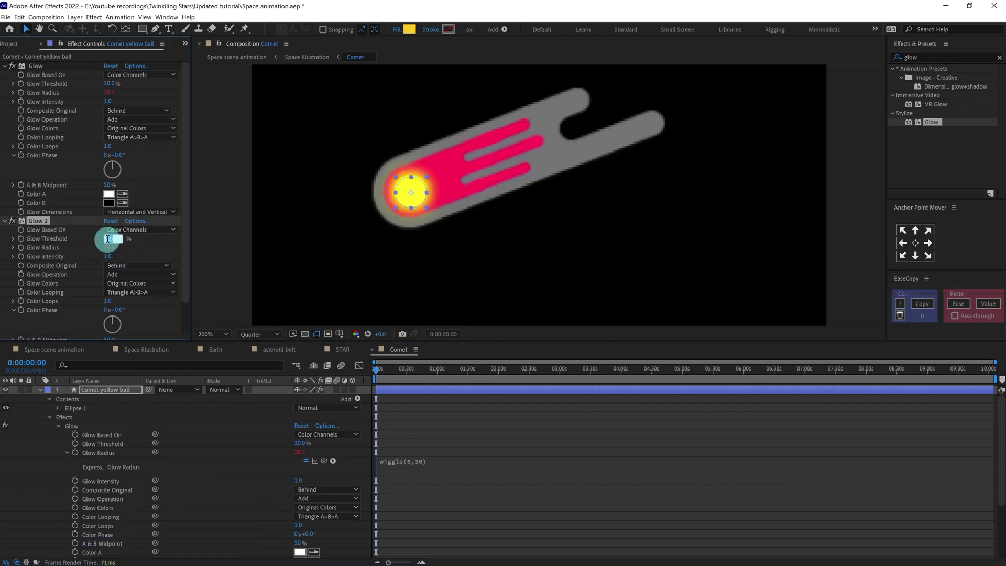
left_click(41, 390)
left_click(349, 485)
scroll(472, 220, "down", 1)
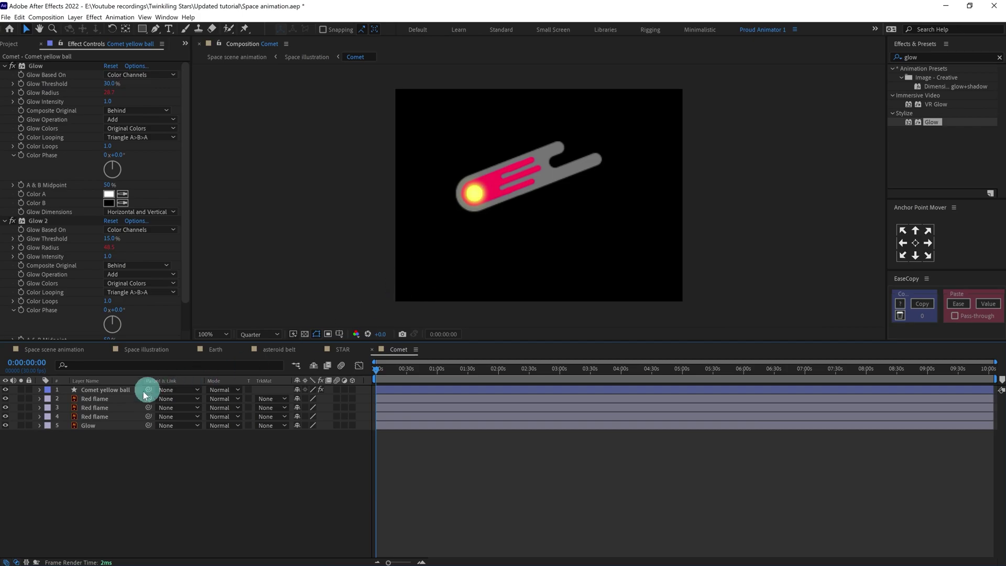
Step: Create shape layers from the three Red flame vector layers
left_click(95, 399)
left_click(108, 417, "shift")
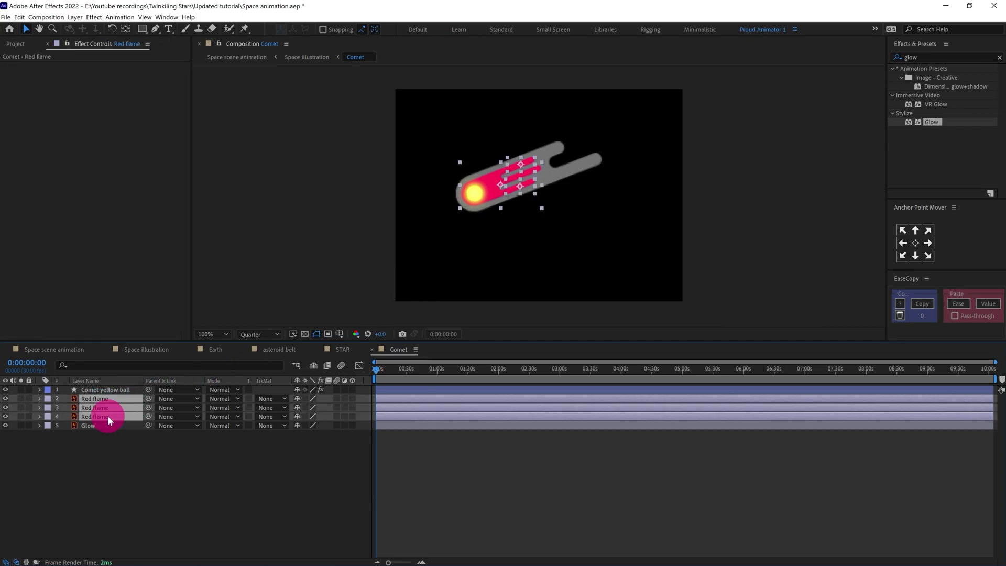
right_click(108, 417)
mouse_move(152, 348)
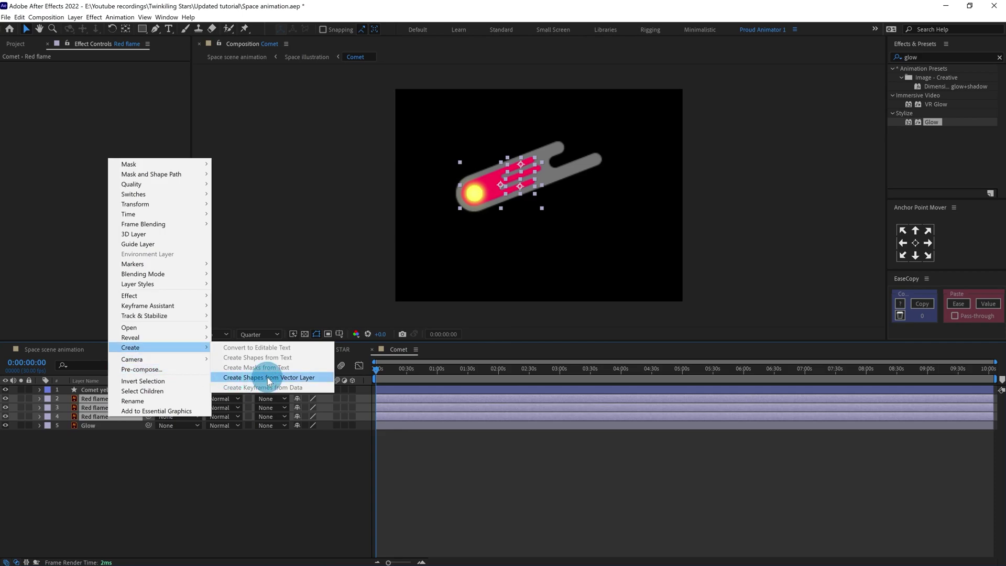
left_click(269, 378)
Step: Move the Red flame Outlines layers below the Comet yellow ball and delete the three original Red flame vector layers
left_click_drag(111, 418, 113, 403)
left_click(95, 426)
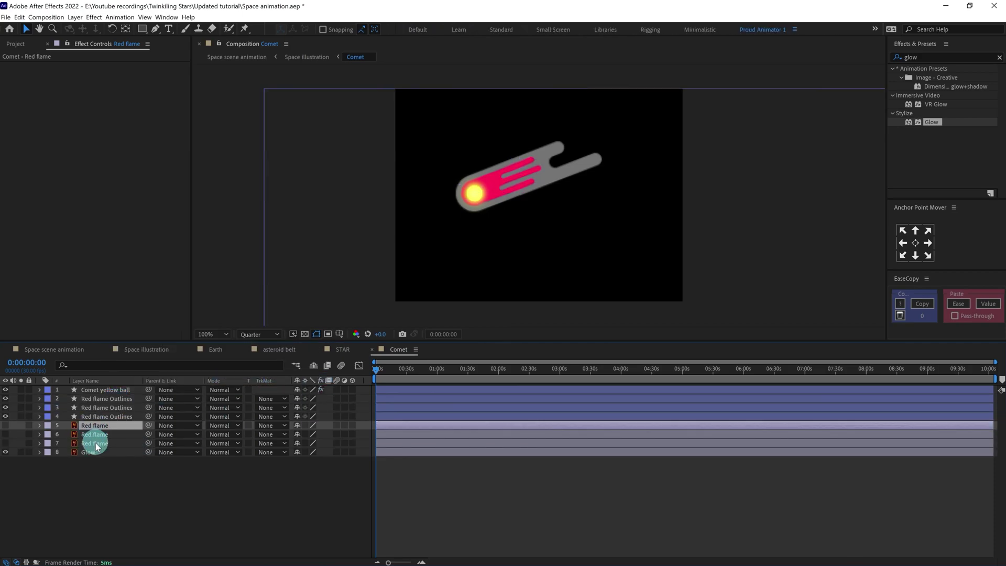
left_click(96, 443, "shift")
key("Delete")
Step: Rename the three Red flame Outlines layers to Red flame
left_click(106, 416)
key("Return")
key("Return")
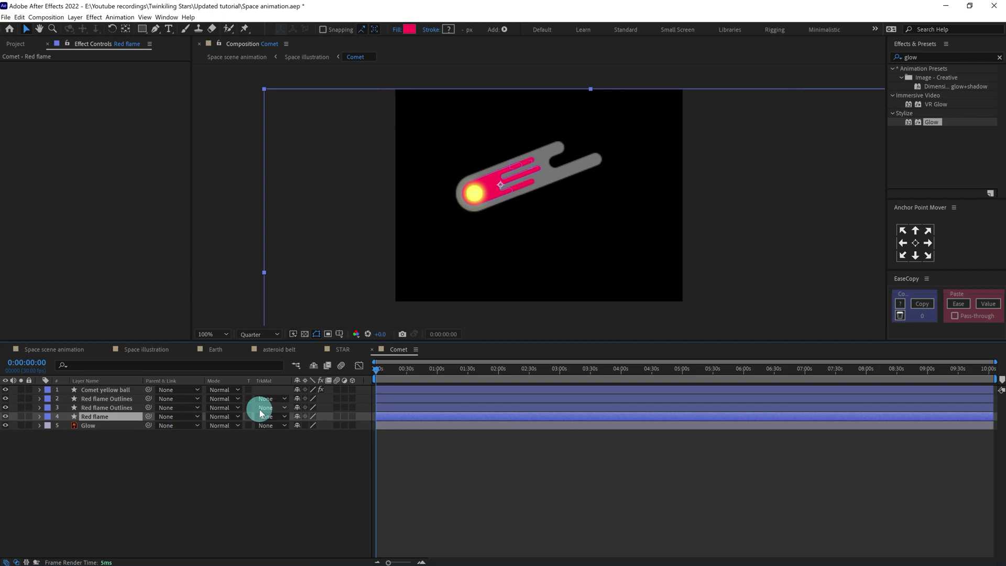
key("ctrl+Up")
key("Return")
key("End")
key("ctrl+shift+Left")
key("BackSpace")
key("Return")
key("ctrl+Up")
key("Return")
key("End")
key("ctrl+shift+Left")
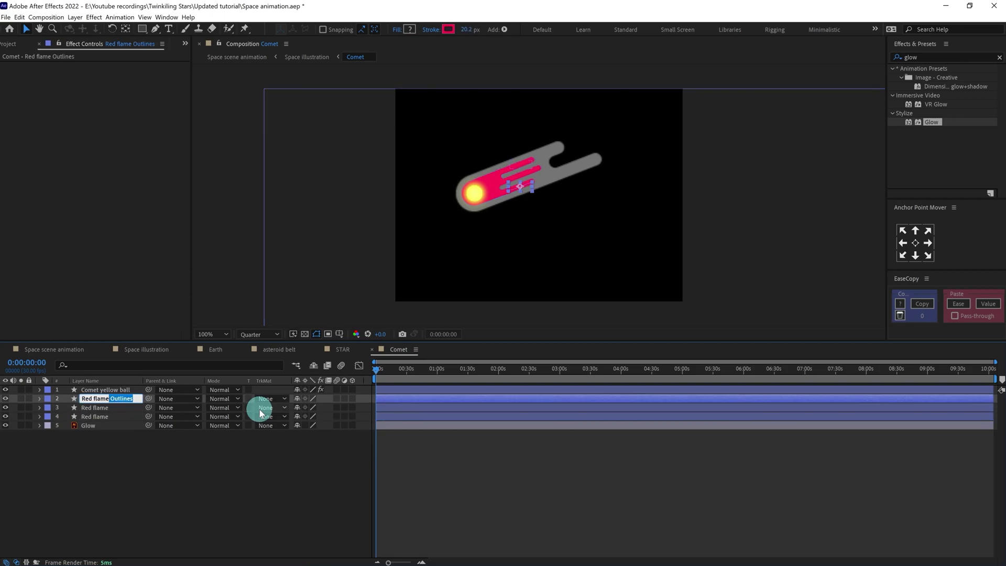
key("BackSpace")
key("Return")
Step: Delete the nested group and Merge Paths from Group 1 of the lowest Red flame layer, and collapse the layer
left_click(111, 417)
left_click(40, 417)
left_click(49, 426)
left_click(59, 435)
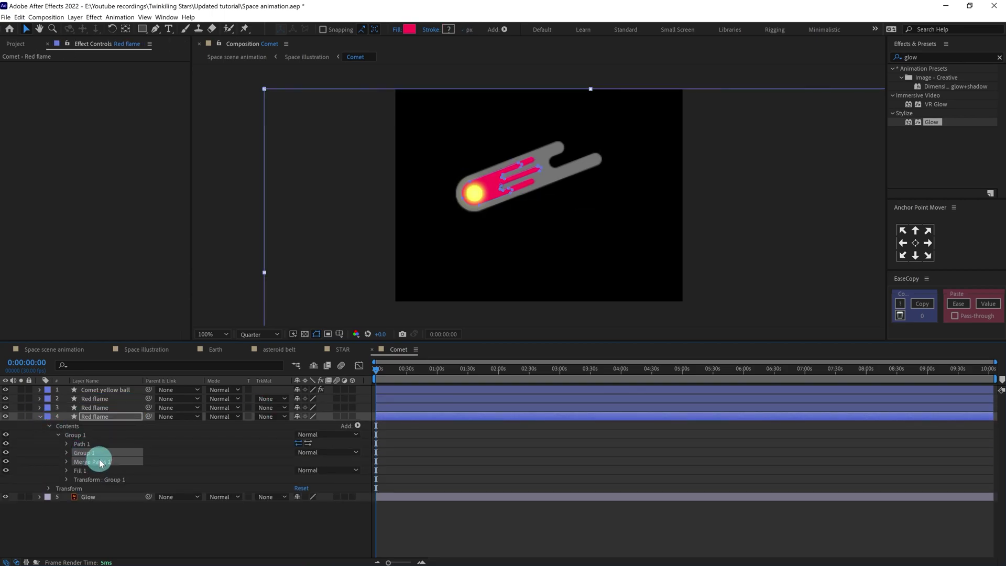
left_click(39, 416)
Step: Set a Path keyframe at frame 0 on Path 1 of the lowest Red flame layer
key("period")
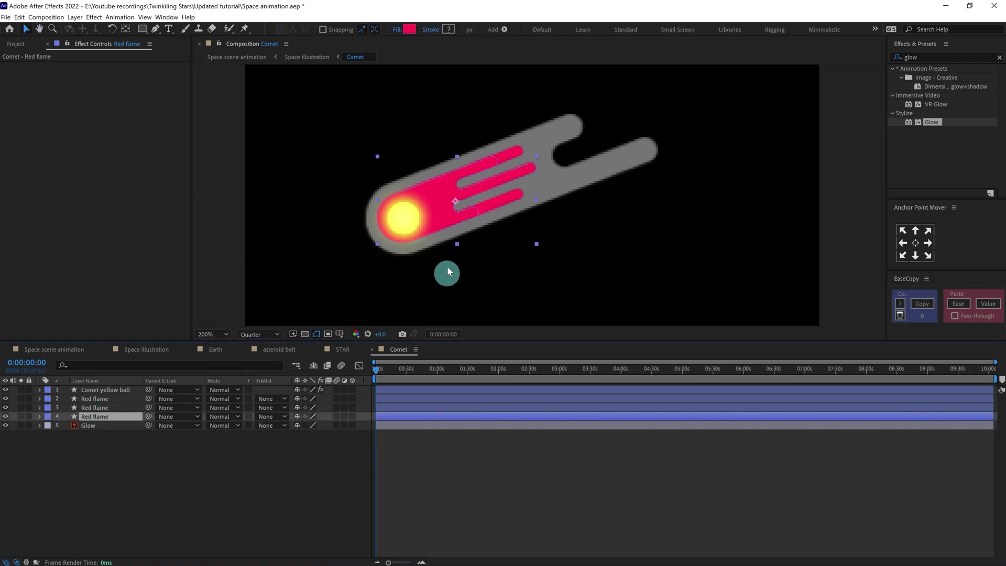
left_click(39, 416)
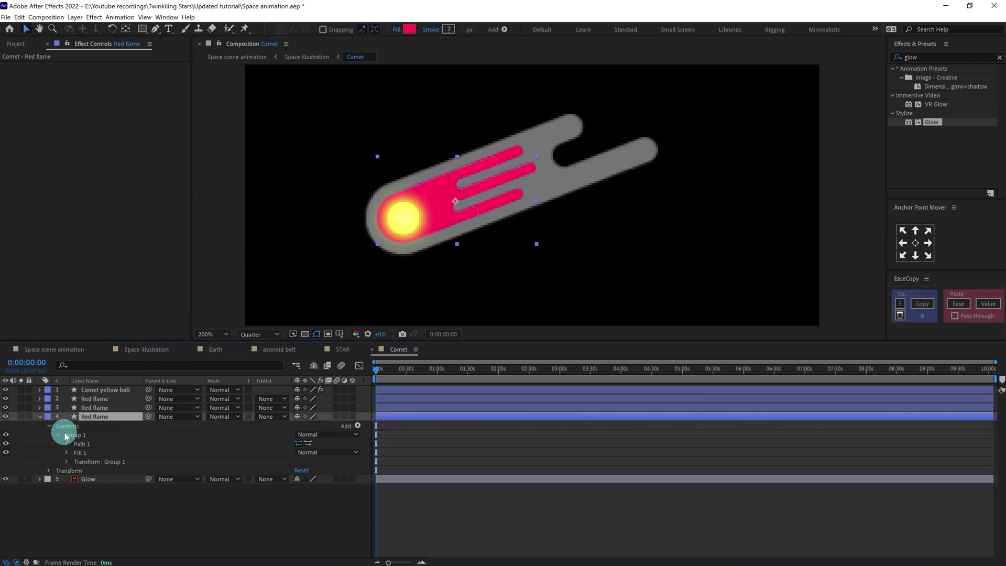
left_click(66, 445)
left_click(83, 453)
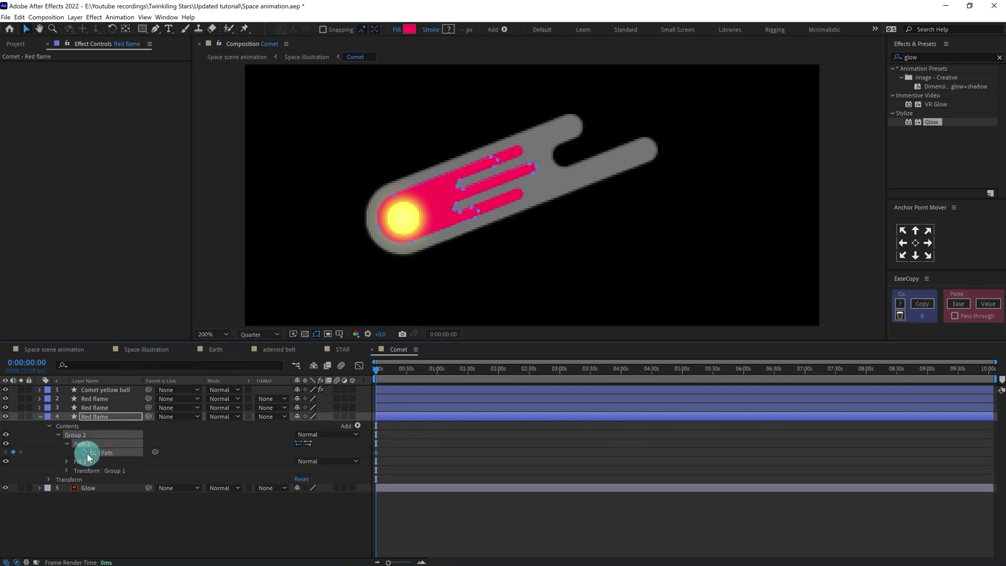
Step: At frame 4, reshape Path 1 of the lowest Red flame layer by shifting its flame tips and the notches between them
key("equal")
key("equal")
key("equal")
left_click(25, 364)
type("4")
key("Return")
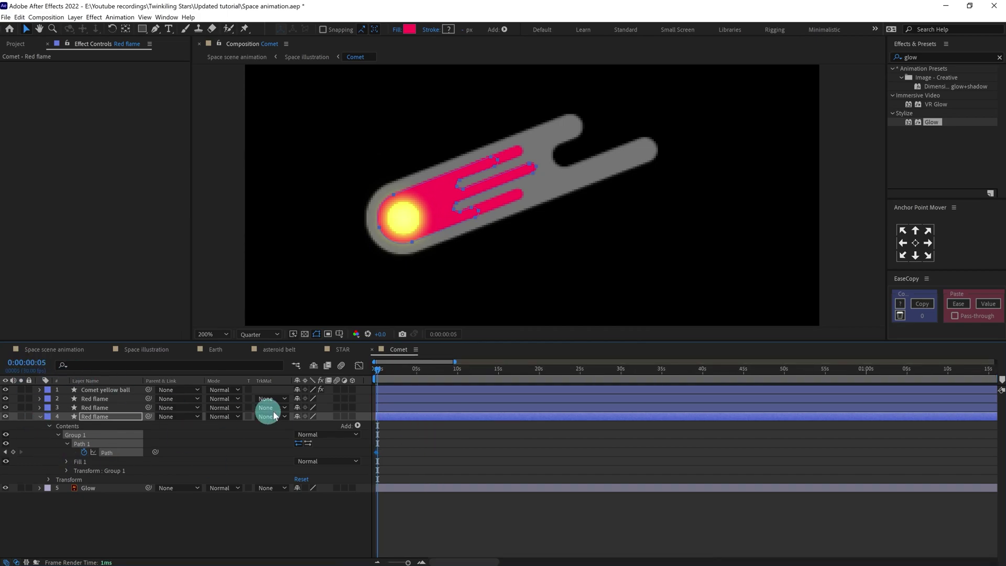
scroll(524, 468, "up", 3)
left_click(126, 444)
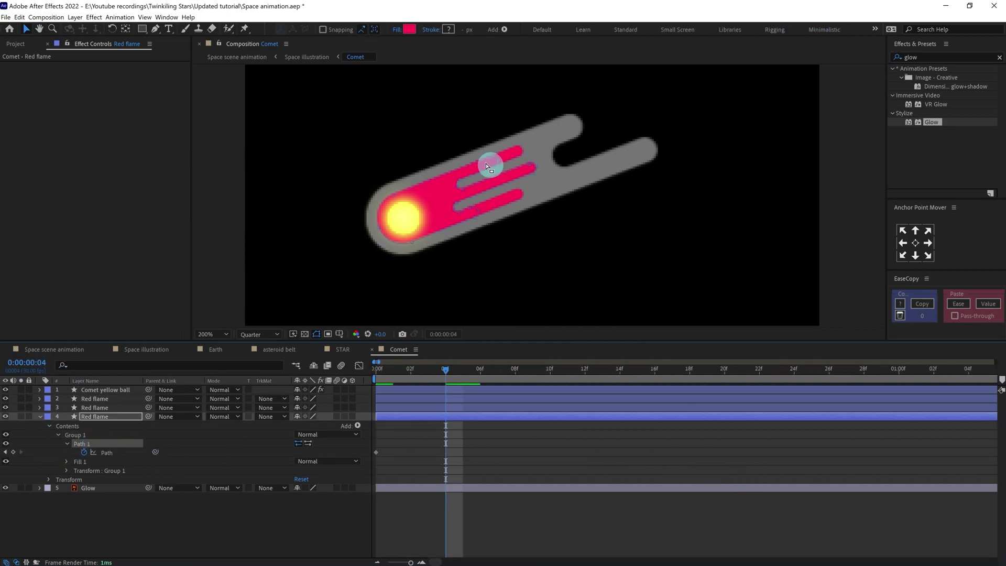
scroll(493, 172, "up", 2)
left_click_drag(426, 134, 432, 134)
left_click_drag(509, 131, 554, 168)
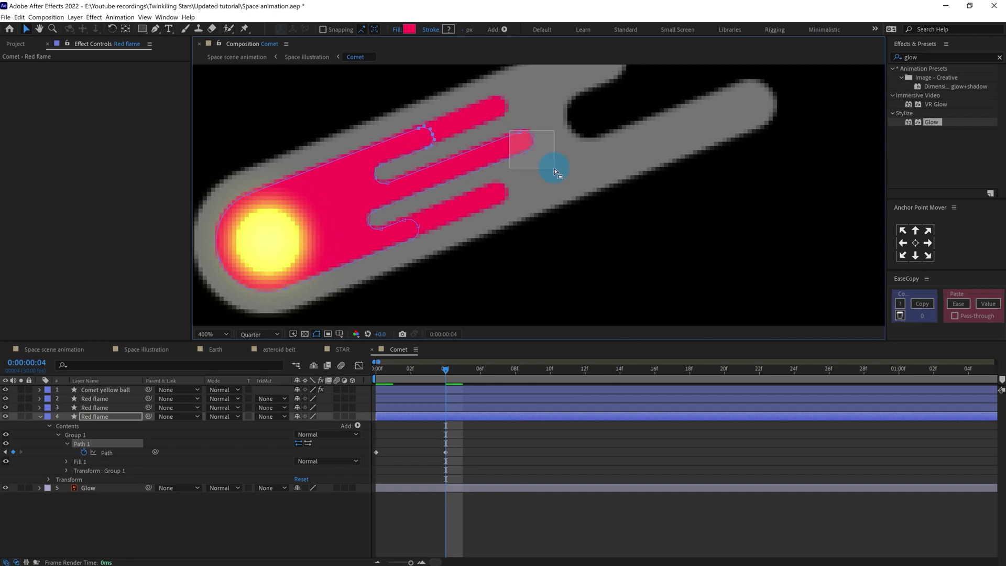
left_click_drag(552, 131, 556, 127)
left_click_drag(384, 183, 373, 186)
left_click_drag(396, 224, 418, 227)
left_click(516, 435)
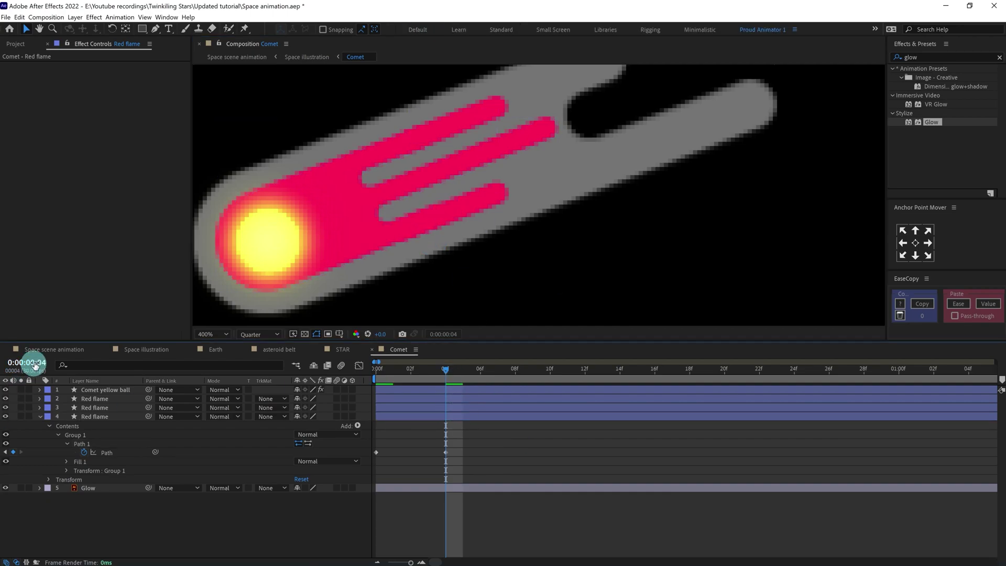
Step: Copy the lowest Red flame's first Path keyframe to frame 8 and apply Easy Ease to all three Path keyframes
left_click_drag(30, 367, 35, 362)
left_click_drag(388, 452, 368, 455)
key("ctrl+c")
key("ctrl+v")
left_click_drag(516, 370, 371, 374)
left_click_drag(529, 452, 366, 463)
key("F9")
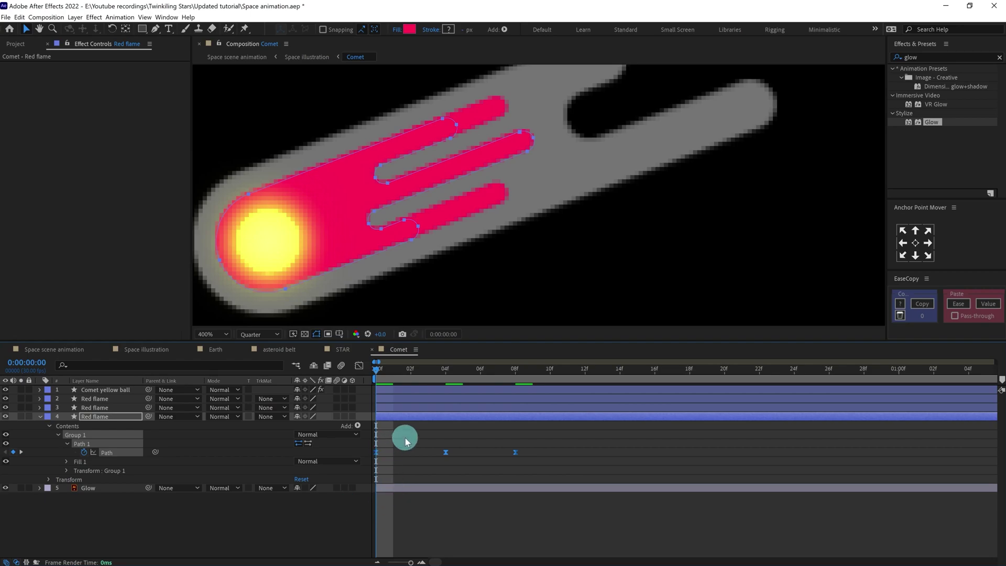
left_click(405, 440)
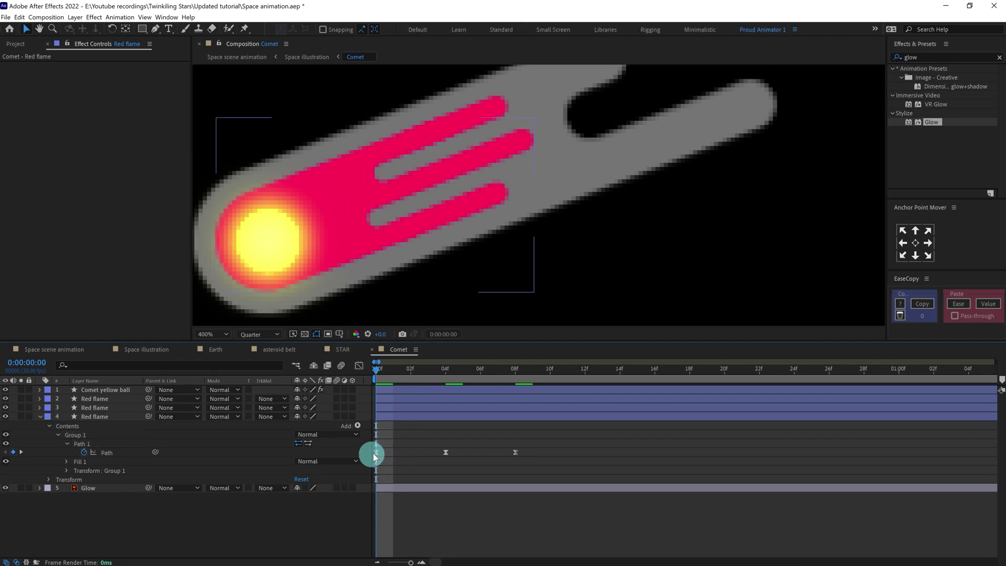
Step: Add the loop expression starting "if (numKeys >1 && time > key(numKeys).time){" to the lowest Red flame's Path and preview the motion
left_click(84, 452, "alt")
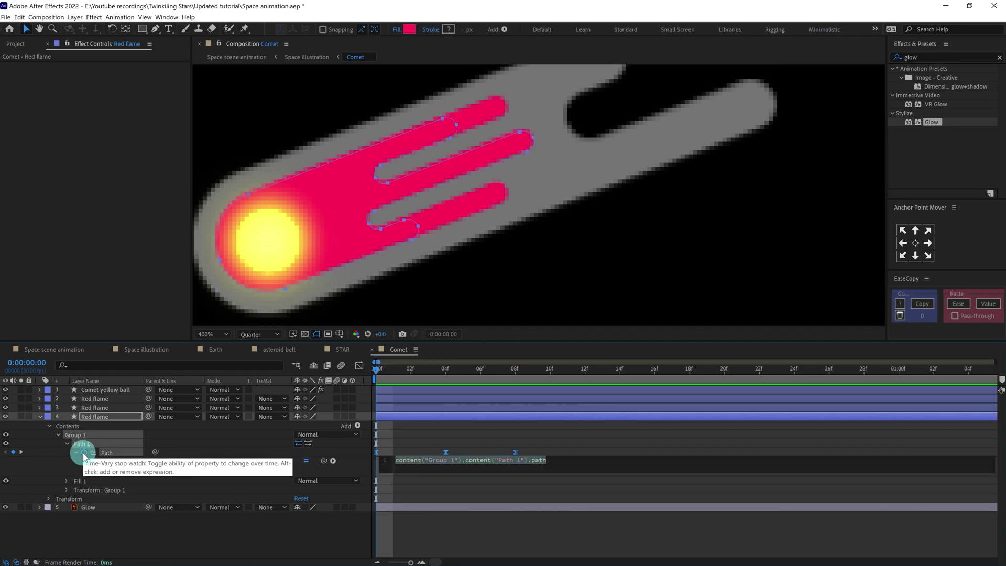
key("ctrl+v")
left_click(407, 443)
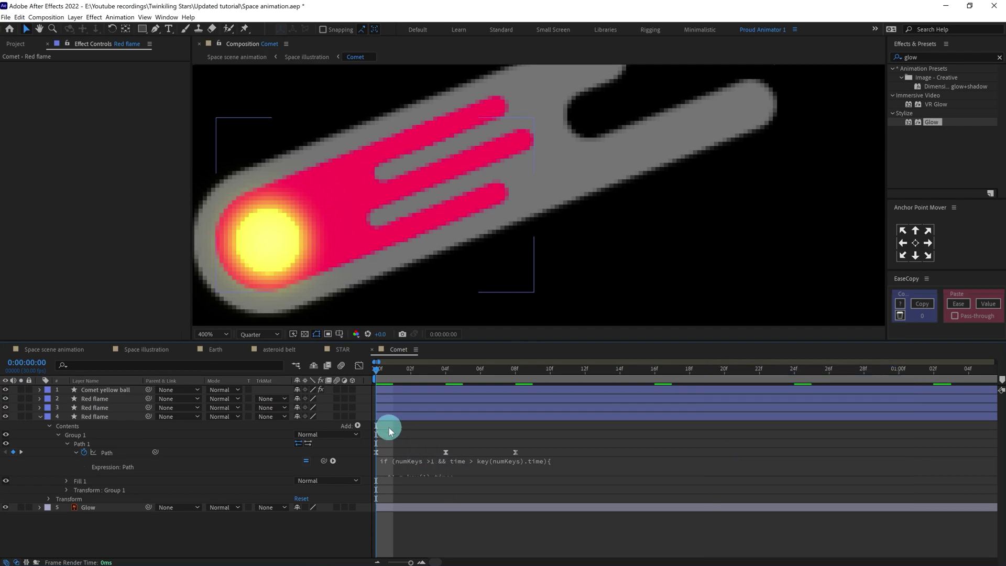
key("slash")
key("space")
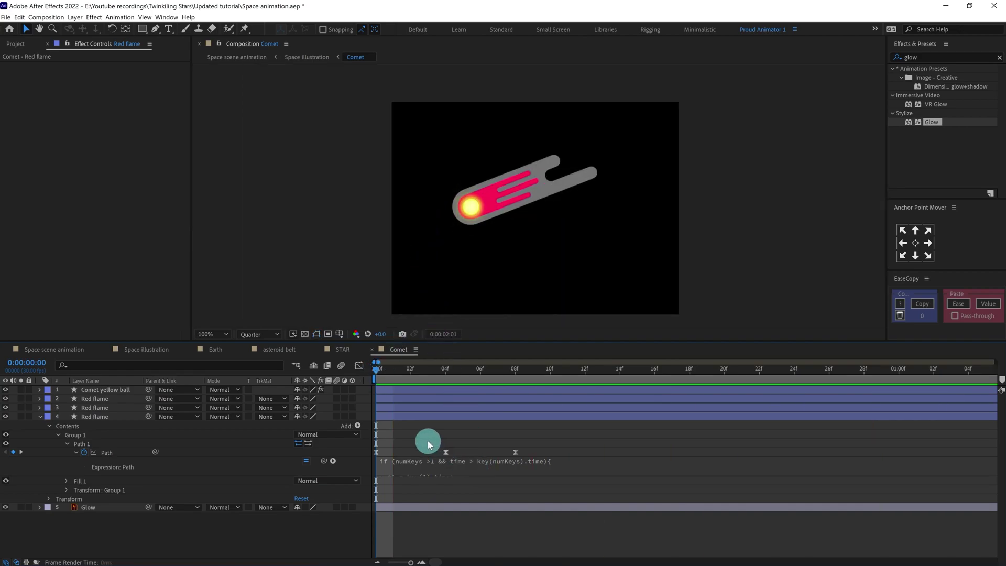
key("space")
key("period")
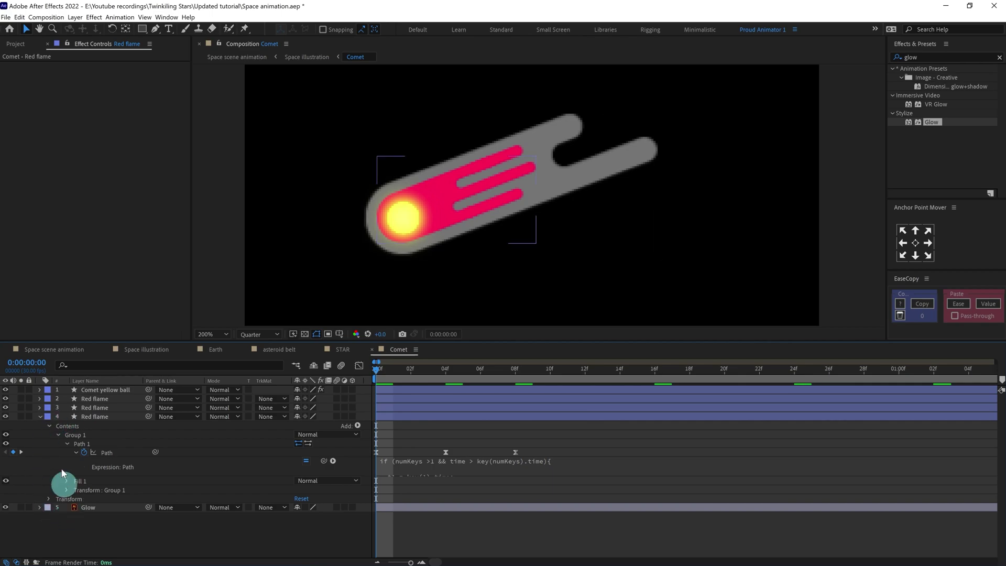
Step: Hide the two upper Red flame layers and replace the Glow vector layer with a shape layer created from it
left_click(100, 410)
left_click(100, 400, "shift")
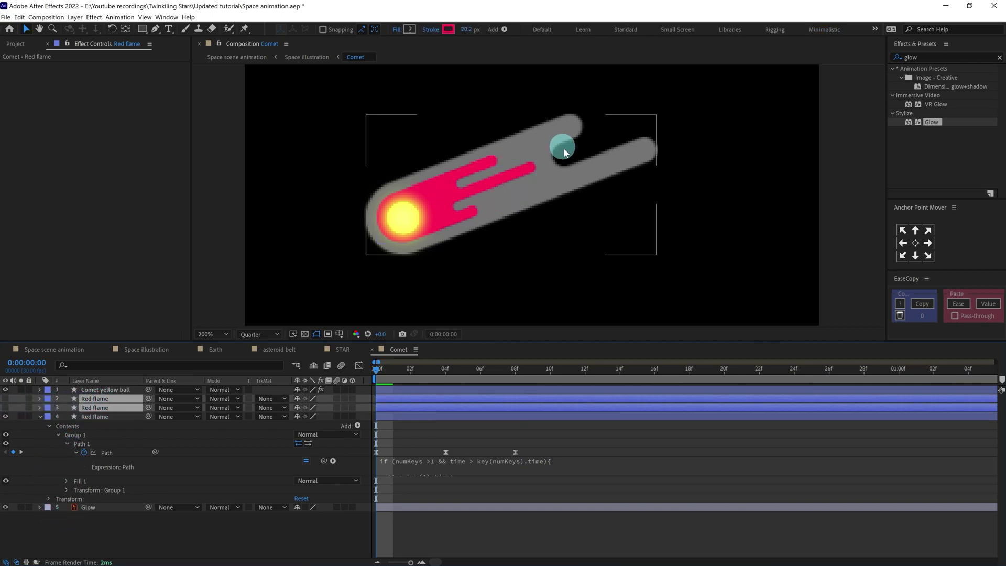
left_click(86, 508)
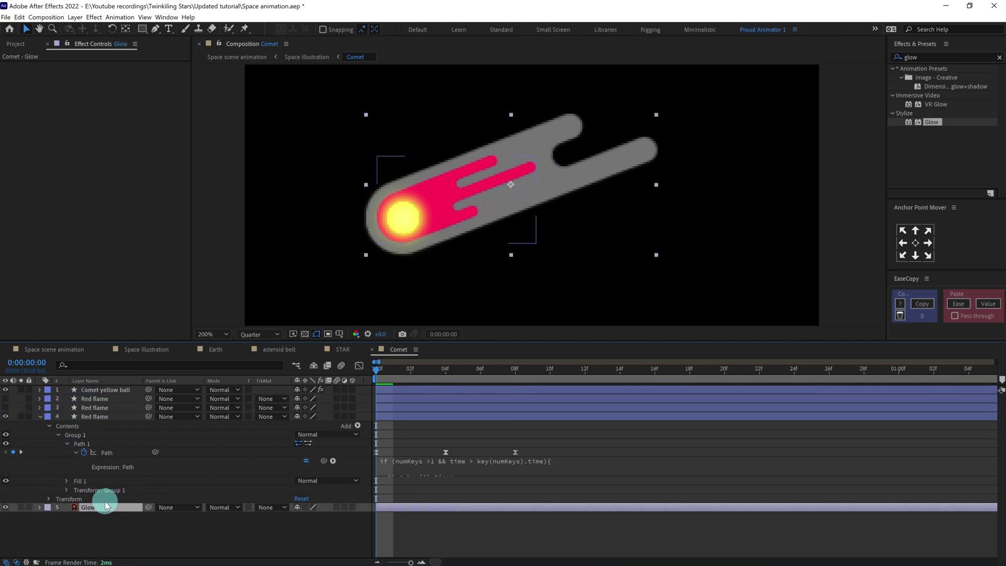
right_click(101, 511)
mouse_move(135, 438)
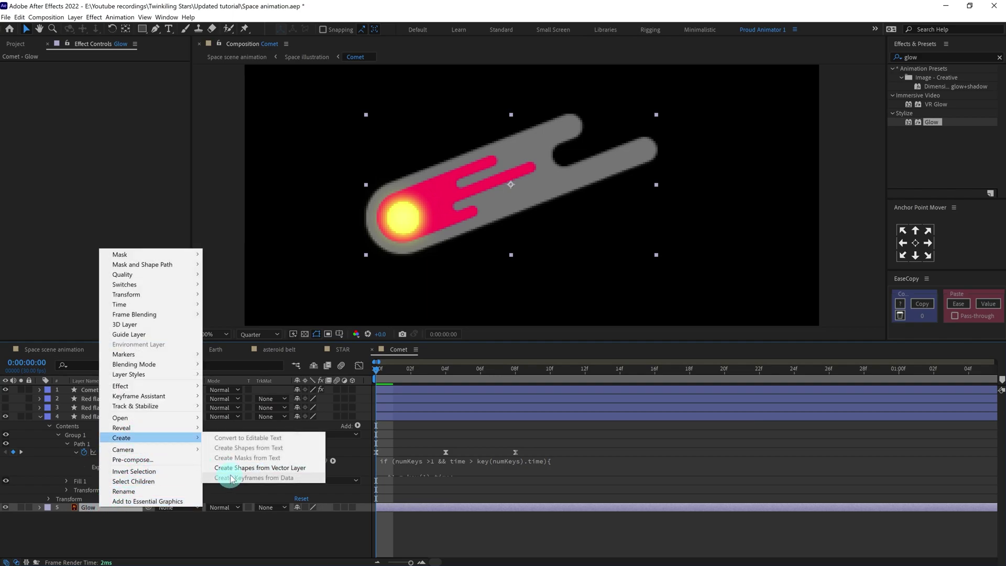
left_click(260, 468)
left_click(95, 517)
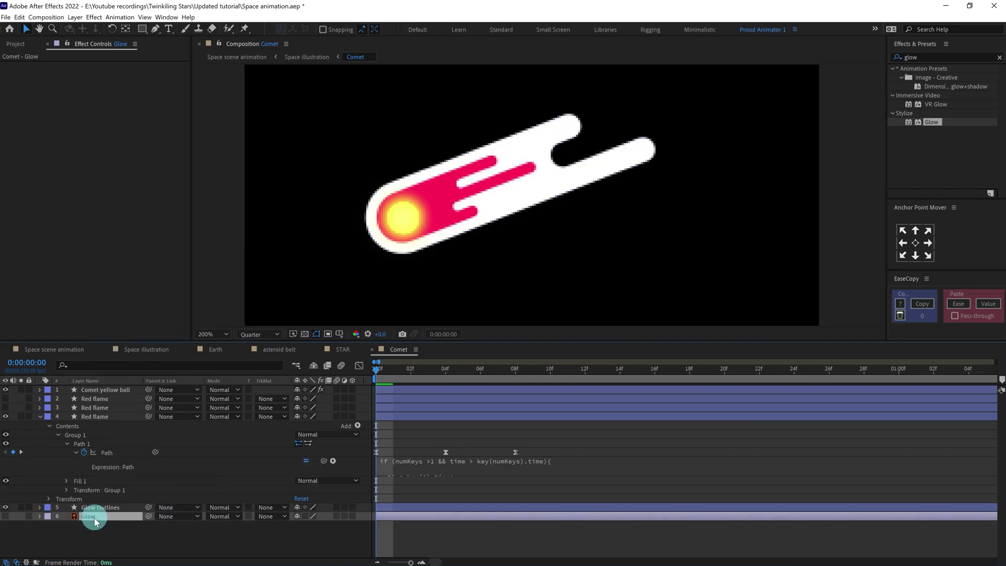
Step: Set Path keyframes at frames 0 and 4 on Path 1 of the Glow Outlines layer
left_click(35, 508)
left_click(40, 508)
left_click(66, 527)
left_click(84, 535)
key("k")
left_click(13, 535)
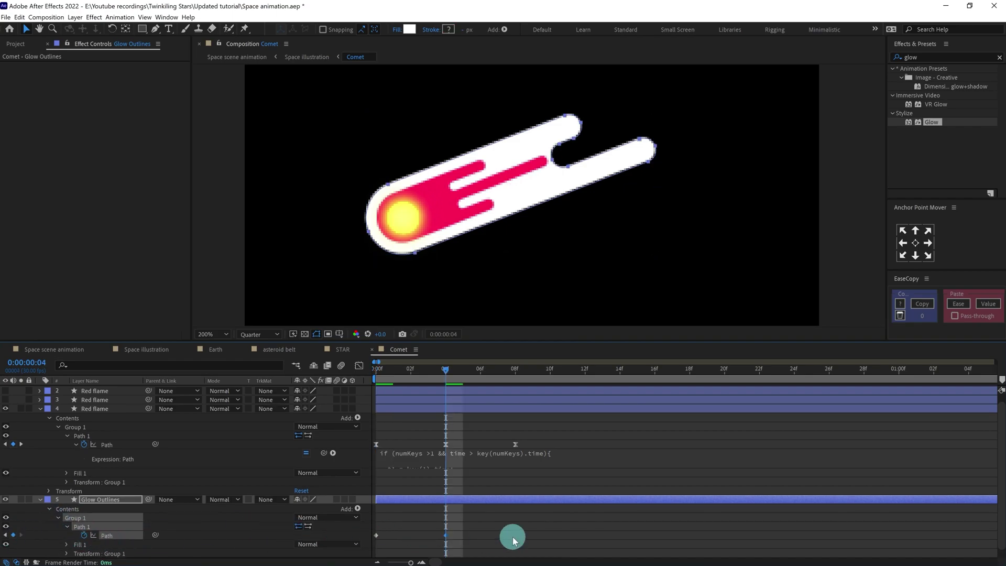
key("j")
key("k")
Step: At frame 4, reshape the Glow Outlines path by shortening its two tail tips and shifting the notch between them
left_click(131, 526)
left_click_drag(522, 108, 596, 141)
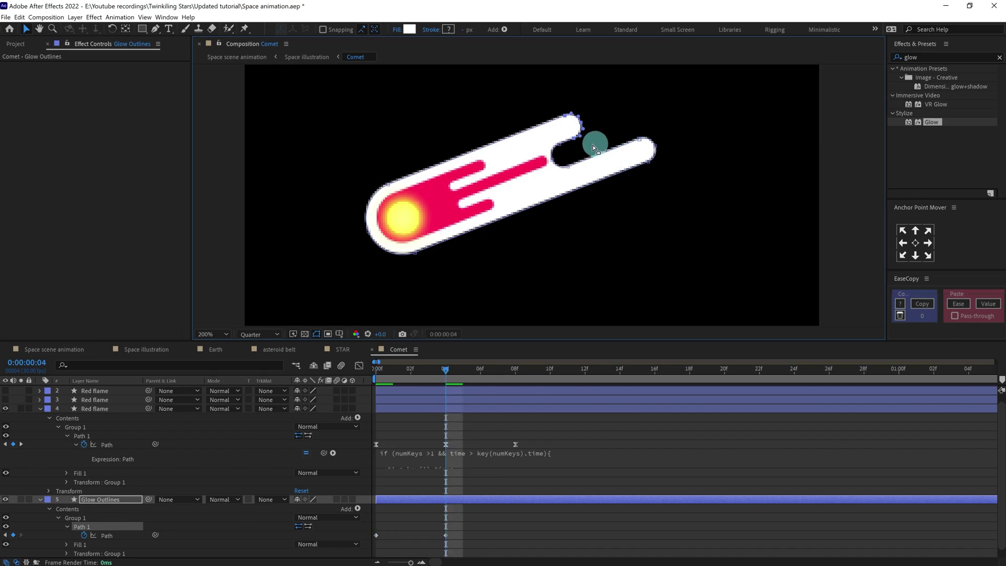
key("period")
left_click_drag(550, 150, 509, 239)
left_click_drag(502, 170, 555, 232)
left_click_drag(543, 190, 605, 203)
key("comma")
Step: Copy the Glow Outlines' frame 0 Path keyframe to frame 8 and apply Easy Ease to all three keyframes
key("k")
left_click(375, 536)
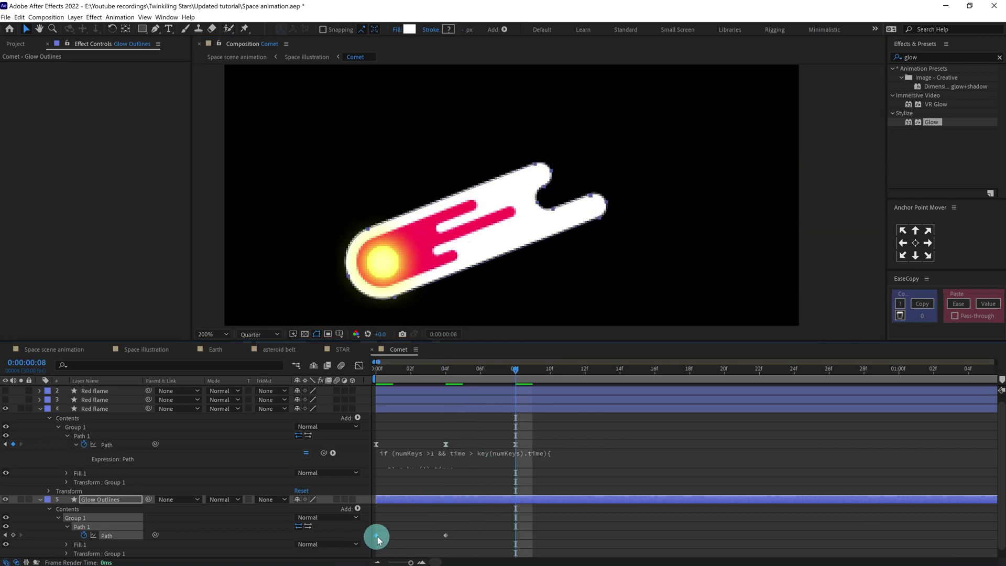
key("ctrl+c")
key("ctrl+v")
left_click(424, 458)
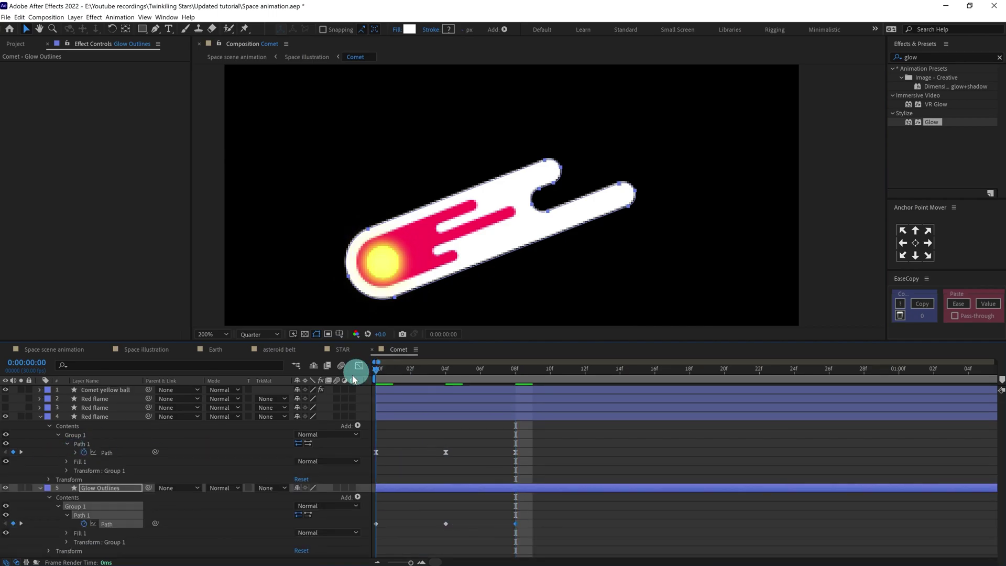
key("Home")
left_click_drag(430, 539, 370, 532)
key("F9")
Step: Loop the Glow Outlines' Path with the same "if (numKeys >1 && time > key(numKeys).time){" expression and preview the comet animation
left_click(402, 505)
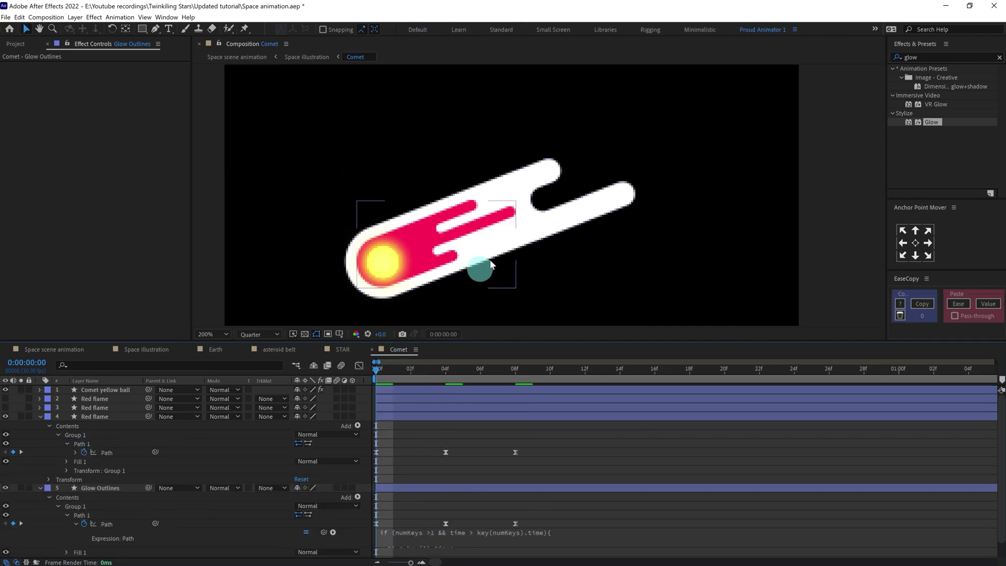
key("space")
key("space")
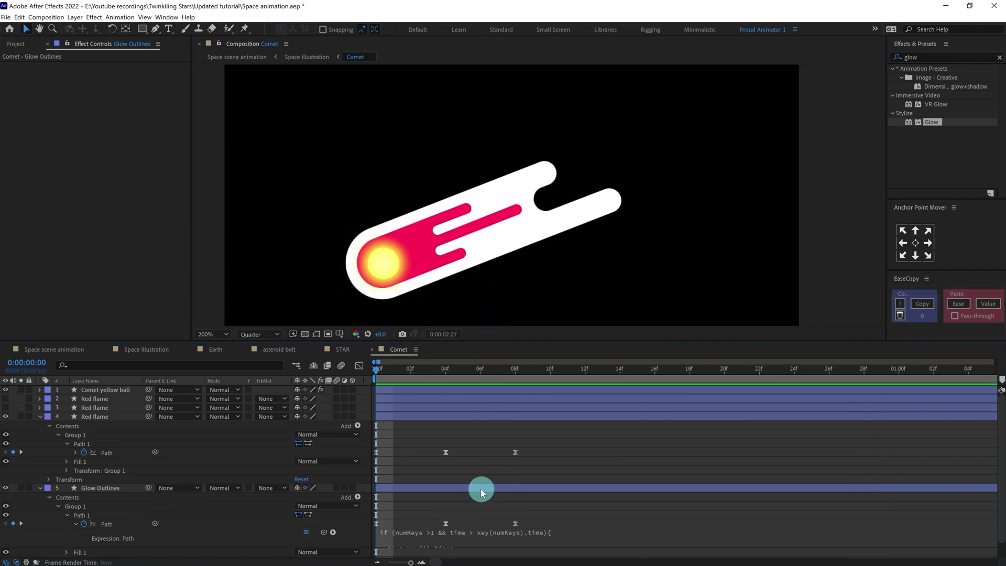
key("space")
key("u")
Step: Show the middle Red flame layer and add Trim Paths to its contents
left_click(97, 408)
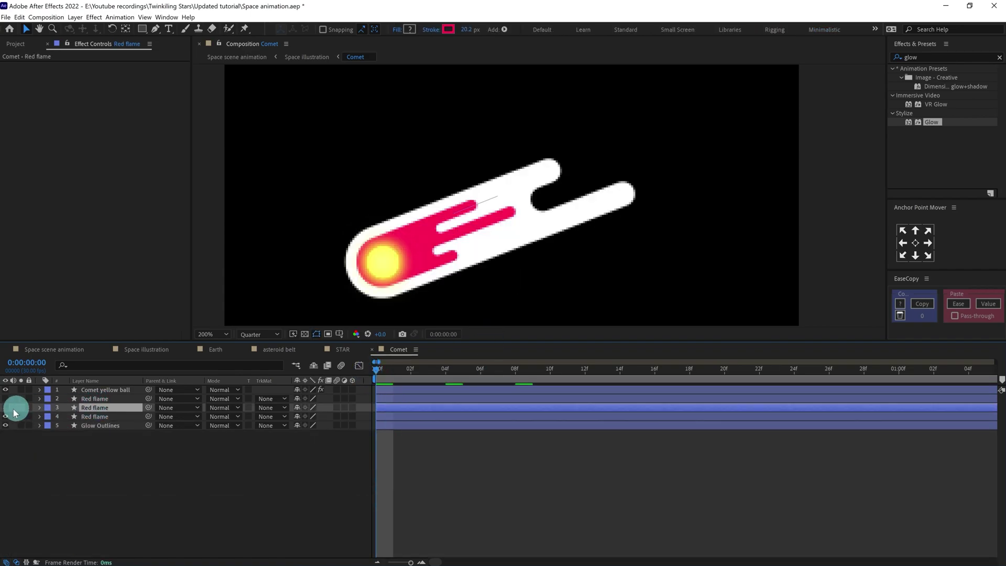
left_click(6, 408)
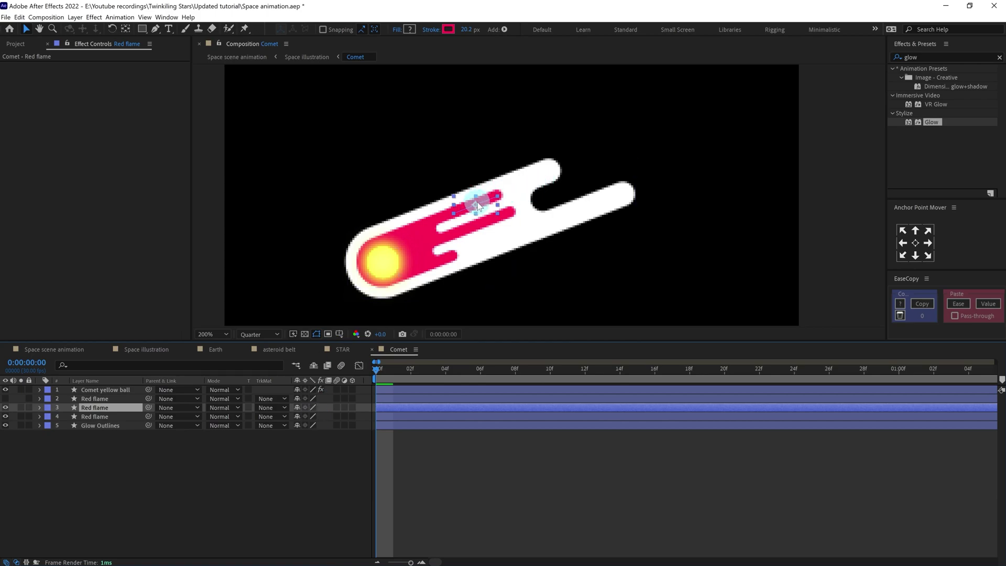
left_click(39, 408)
left_click(358, 417)
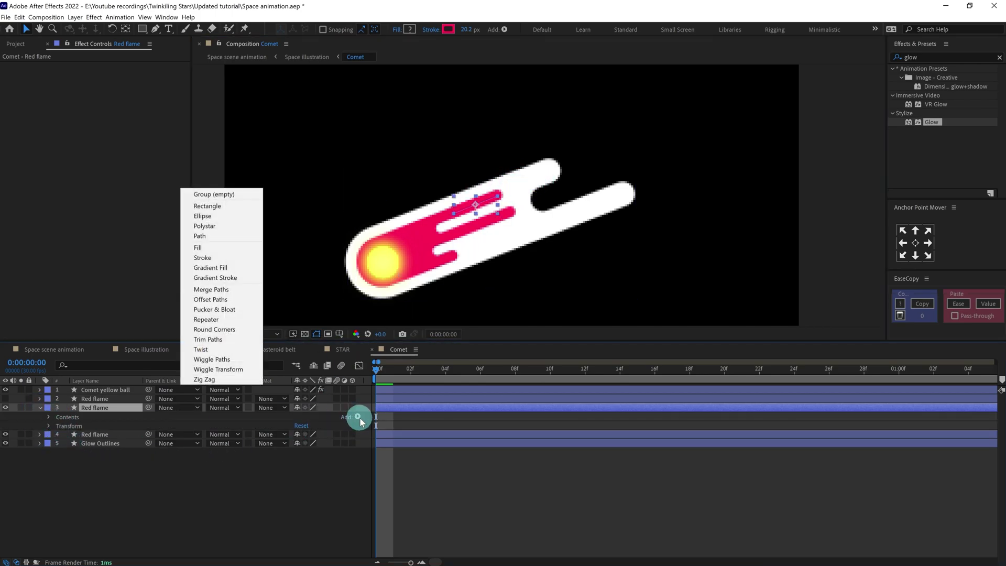
left_click(215, 339)
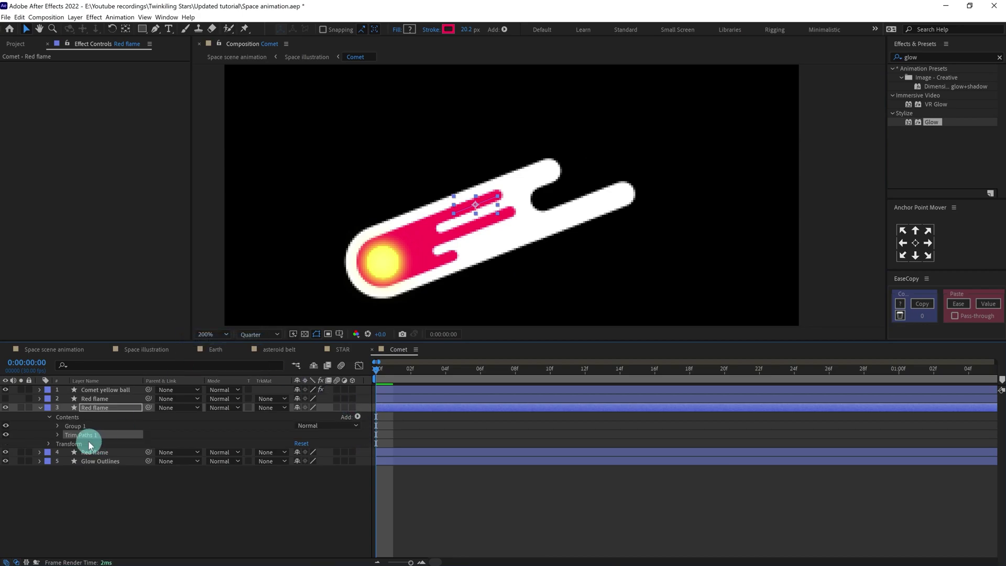
left_click(59, 435)
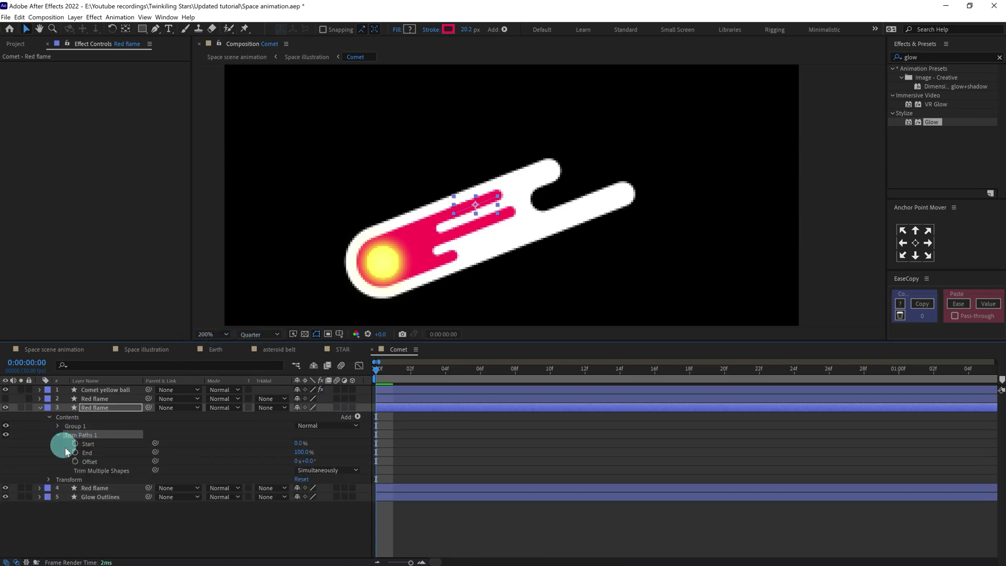
Step: Set the Trim Paths End to 20% on the middle Red flame layer, soloing the layer while adjusting it
left_click(21, 408)
left_click(303, 452)
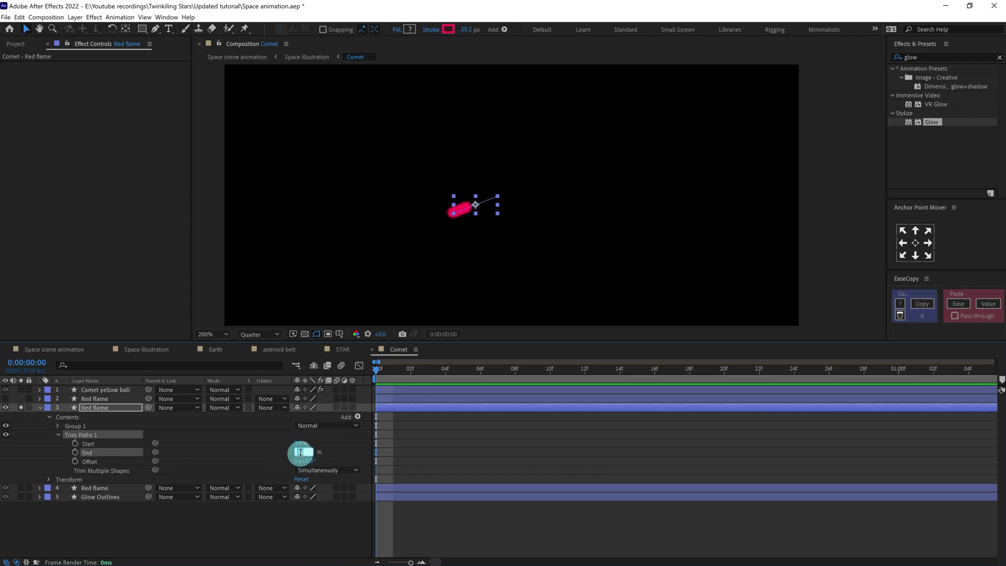
left_click(21, 408)
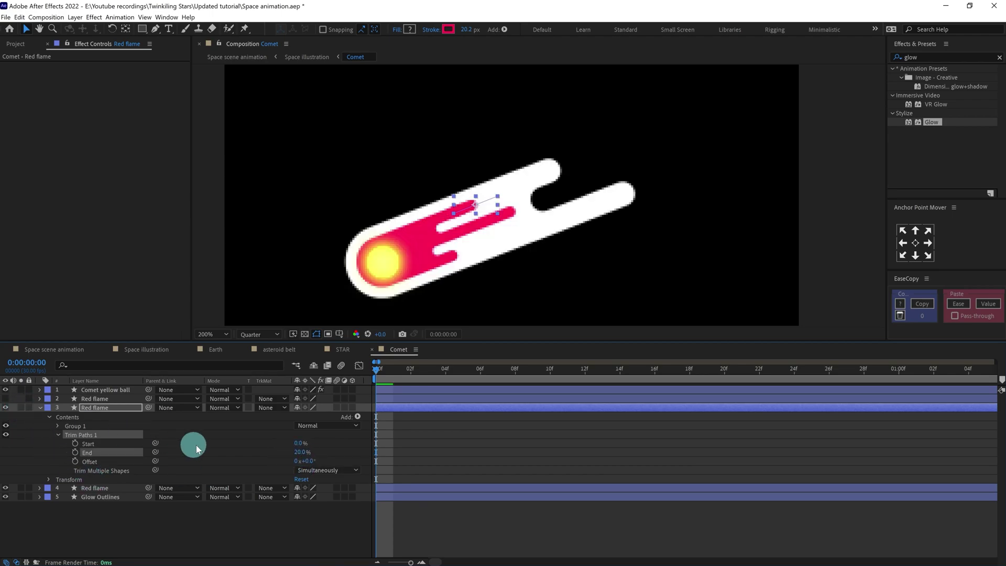
Step: Keyframe the Trim Paths Offset from 0° at frame 0 to one full revolution at frame 4, with Easy Ease on both keyframes
left_click(76, 462)
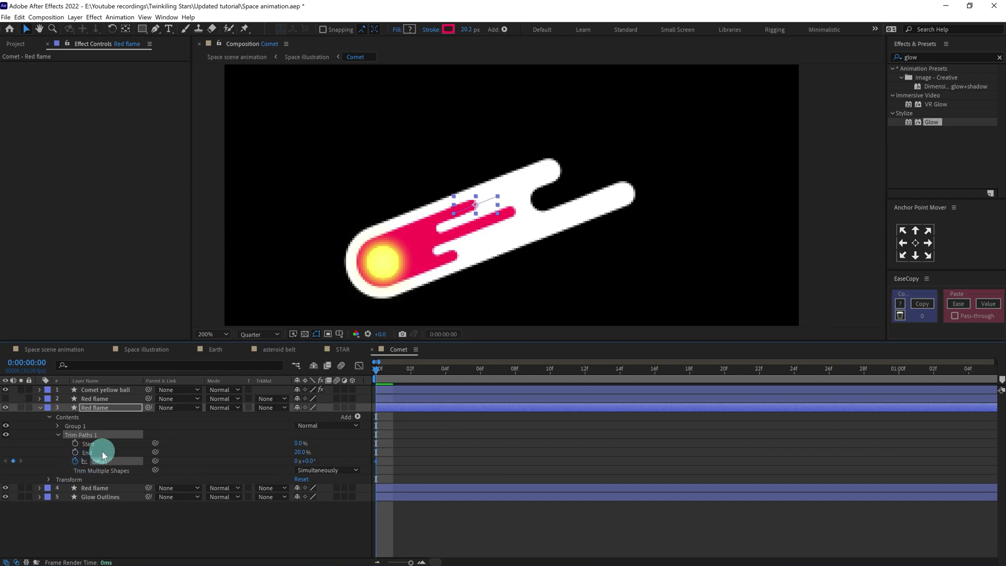
left_click(29, 364)
type("+40")
key("Return")
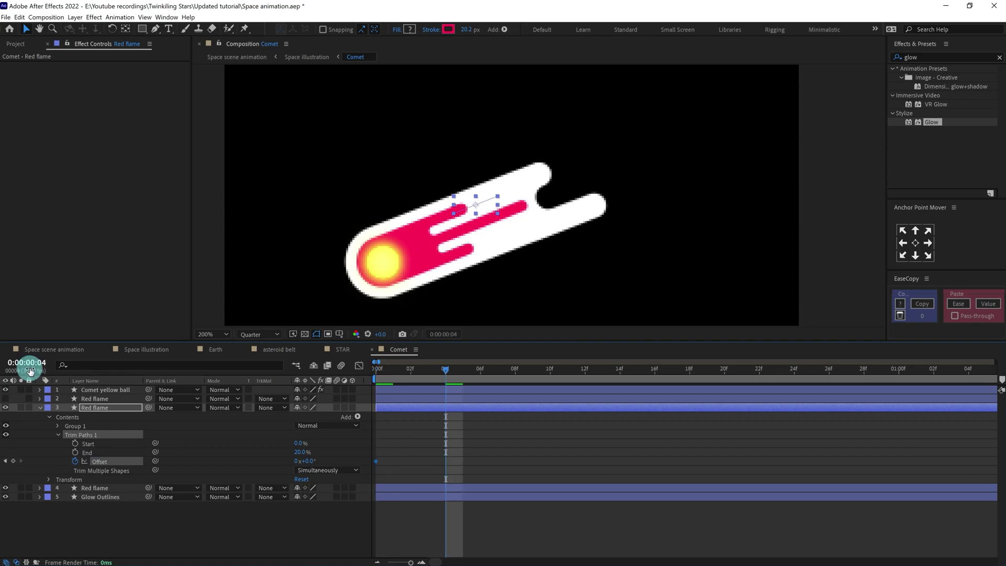
left_click_drag(302, 461, 364, 467)
left_click(315, 461)
type("360")
key("Return")
key("F9")
key("F2")
left_click(43, 364)
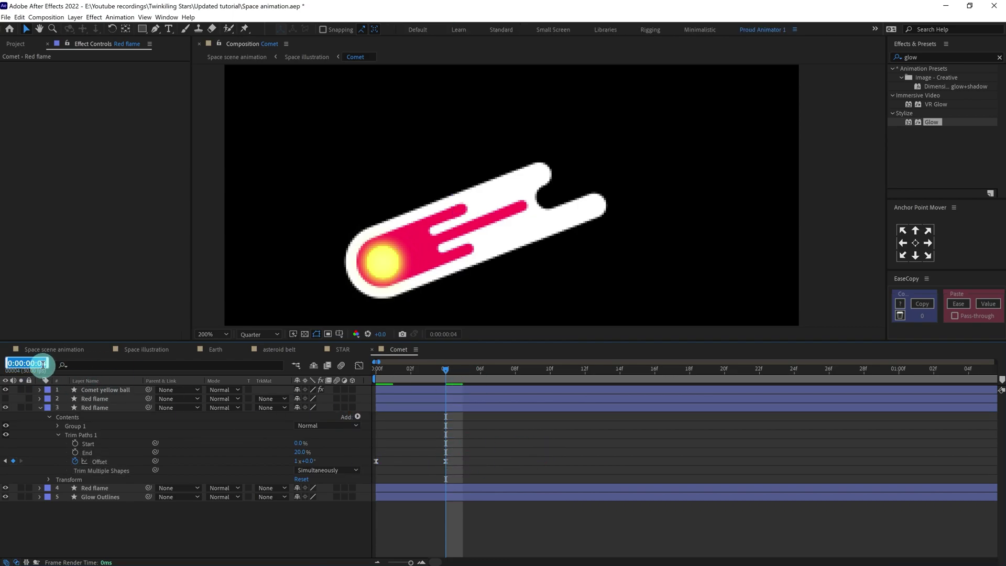
Step: Move the second Offset keyframe to frame 6 and loop the Offset with the expression loopIn()+loopOut()-value;
left_click_drag(446, 461, 480, 461)
left_click(75, 461, "alt")
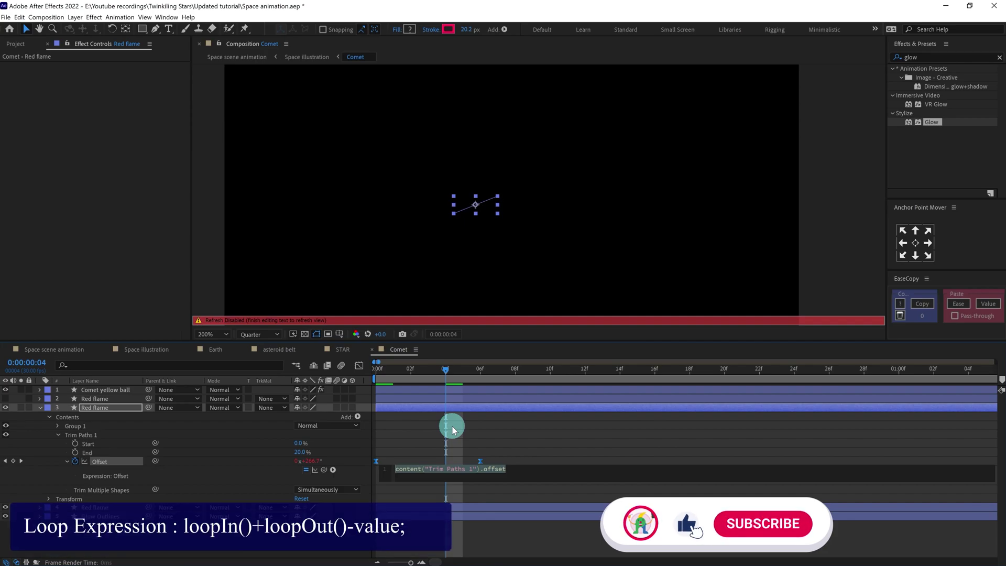
type("loopIn()+")
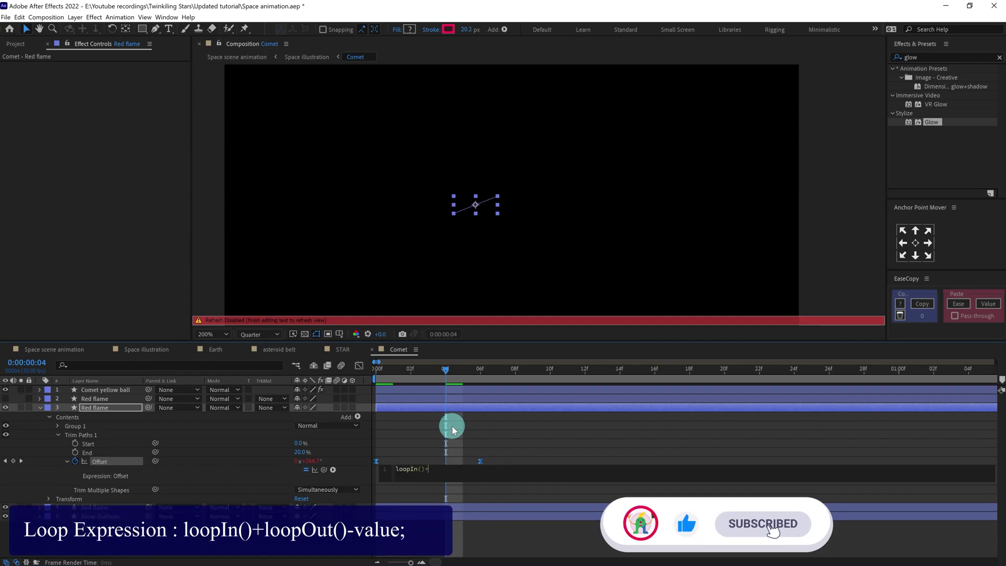
type("loopOut()-value;")
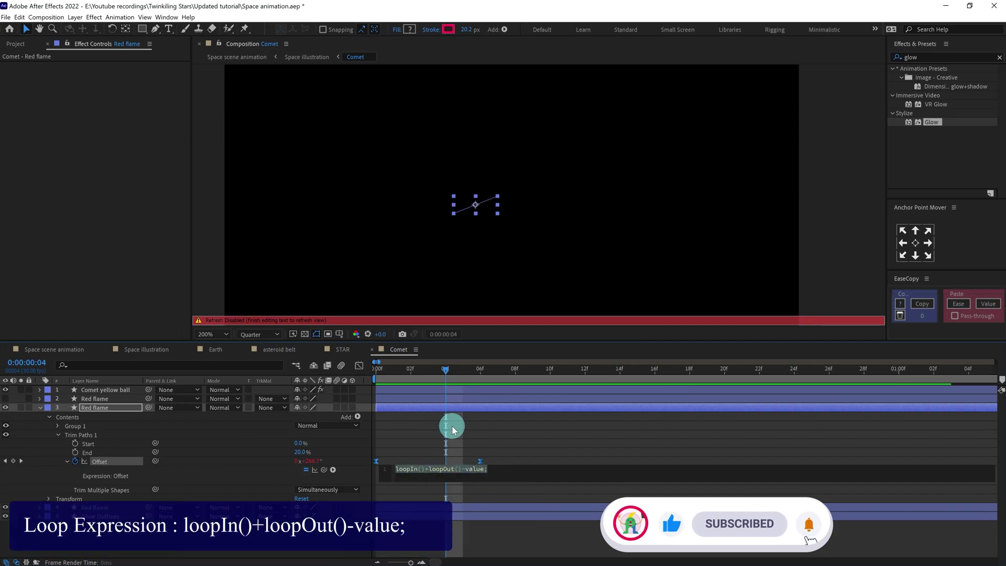
left_click(394, 376)
key("space")
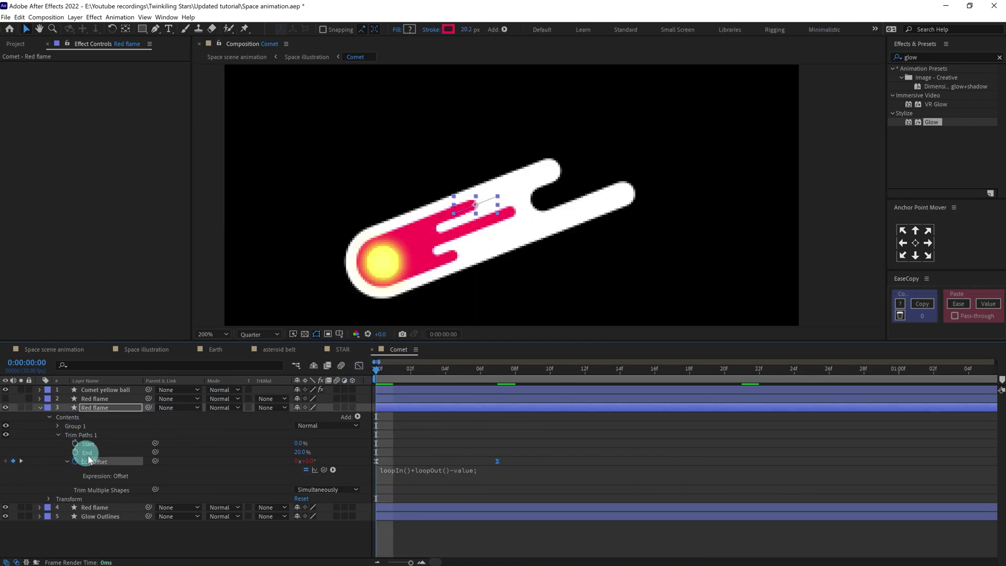
Step: Show the hidden Red flame layer and copy the middle Red flame layer's animated Trim Paths into its contents
left_click(80, 436)
key("ctrl+c")
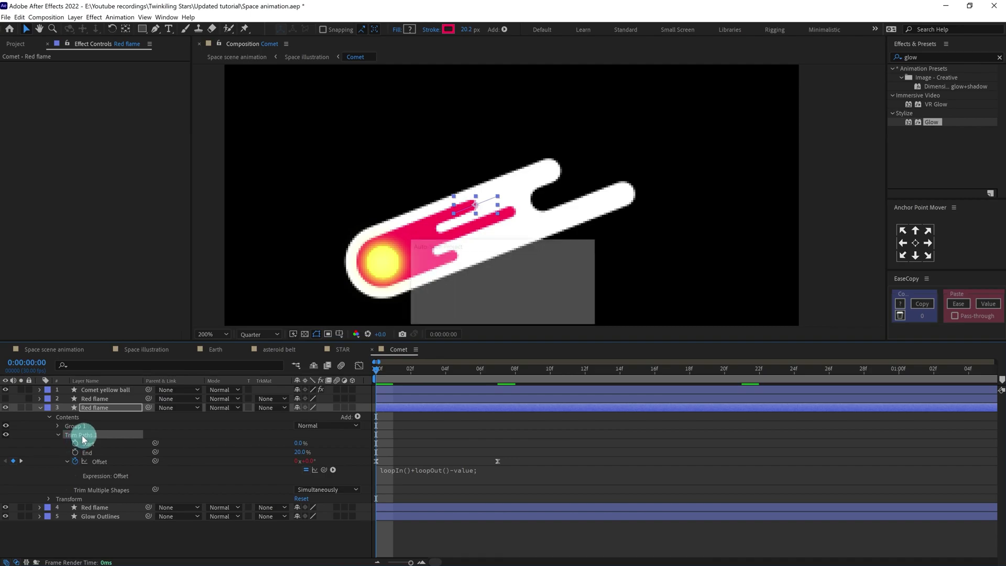
left_click(97, 400)
left_click(5, 398)
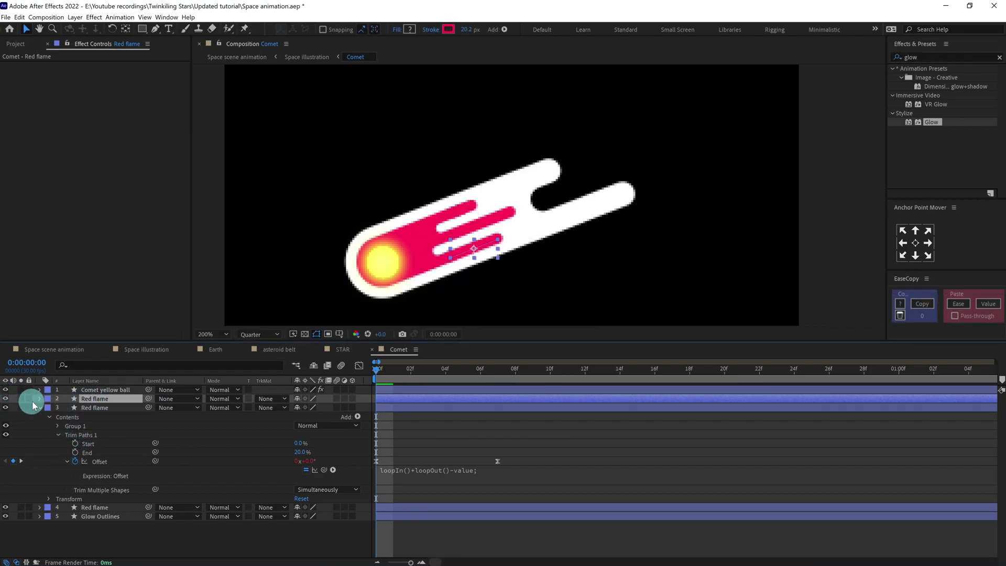
left_click(40, 399)
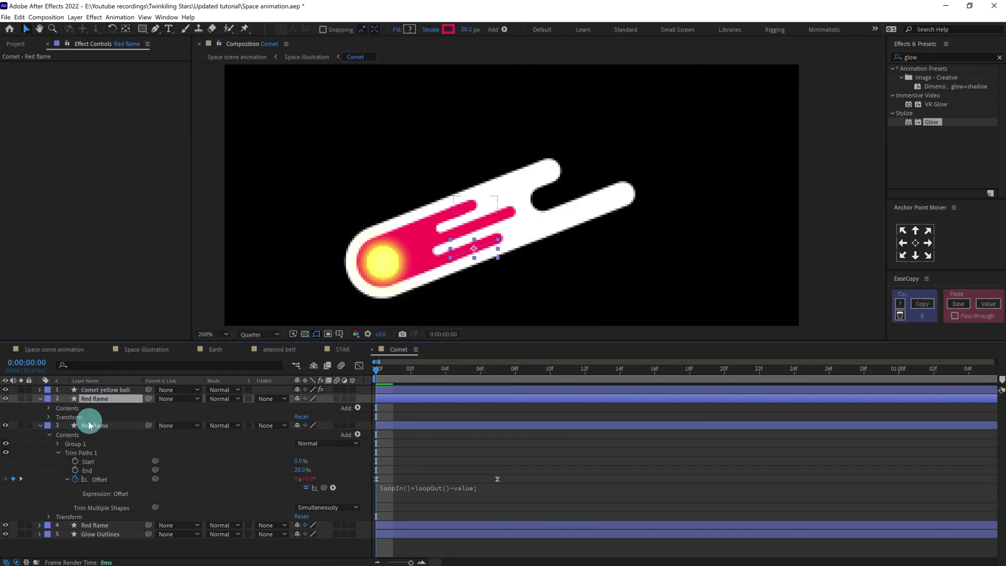
left_click(50, 408)
left_click(58, 417)
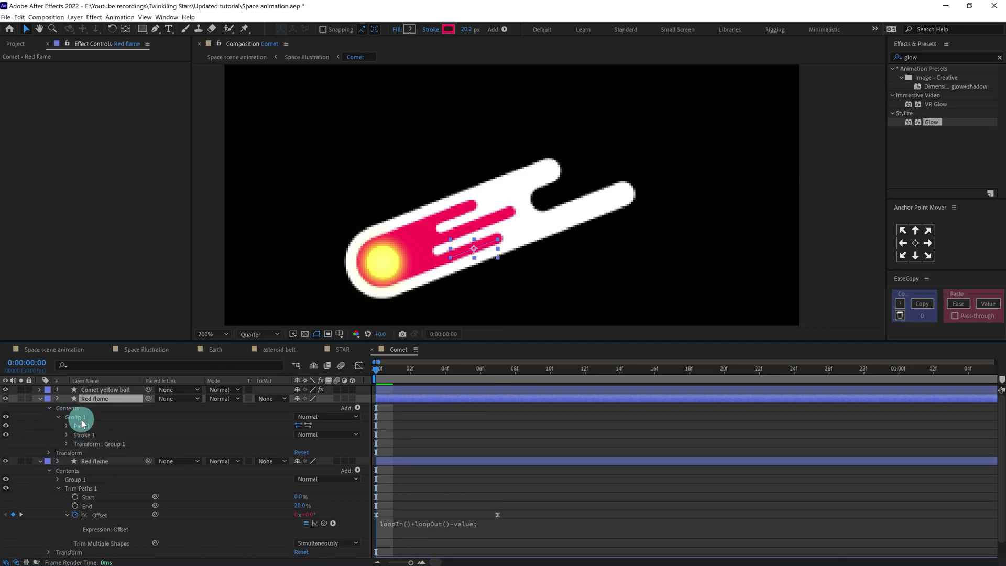
left_click(79, 418)
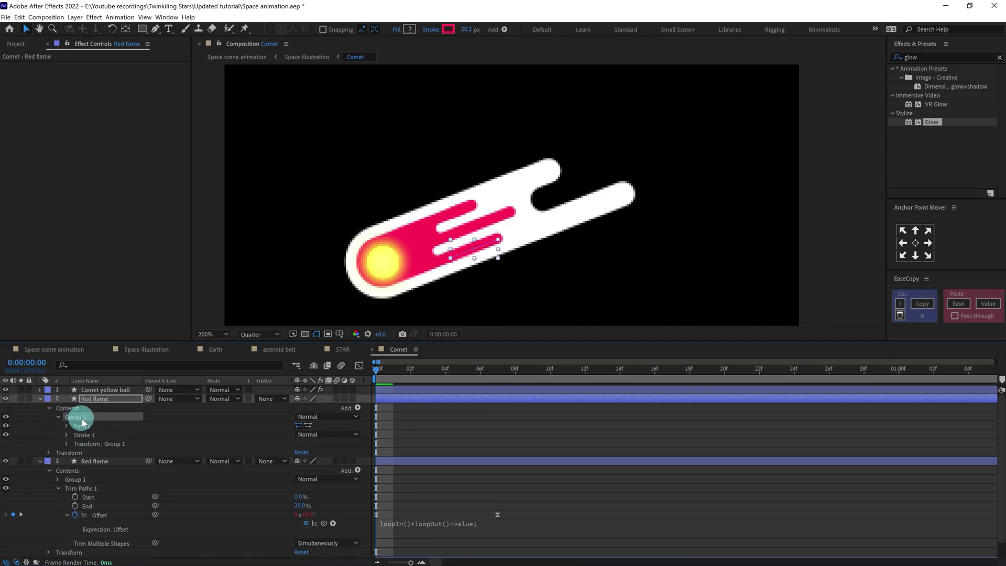
key("ctrl+v")
Step: Shift the copied Trim Paths Offset keyframes so the first one sits at frame 4, and preview the comet
key("u")
mouse_move(505, 407)
left_mouse_down()
mouse_move(369, 412)
mouse_move(487, 413)
left_mouse_up()
key("space")
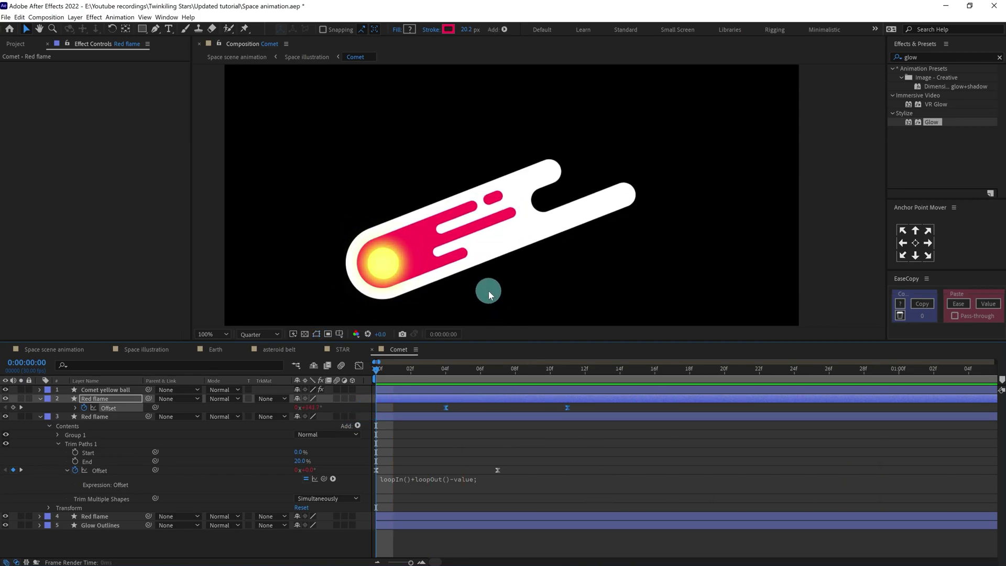
key("comma")
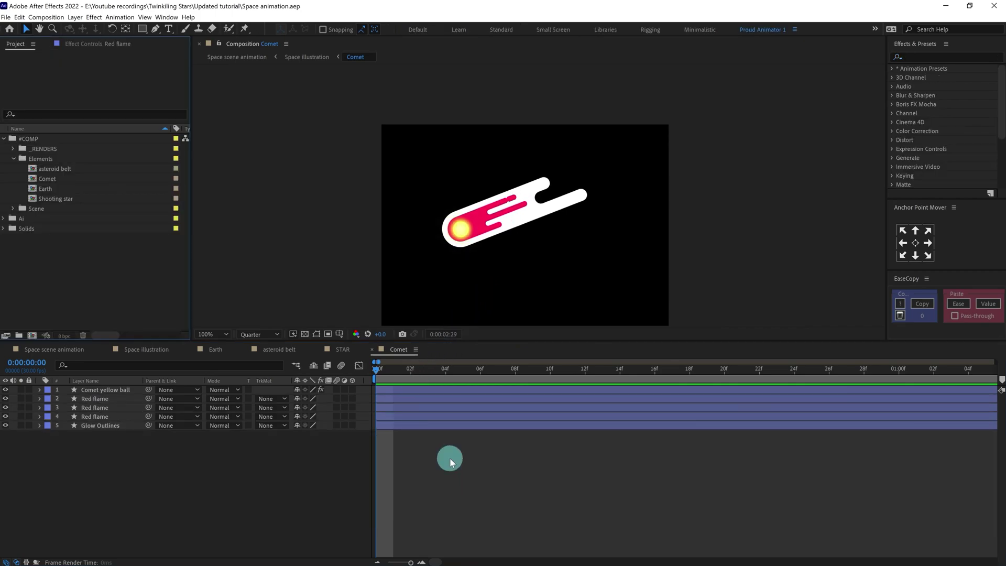
left_click(373, 370)
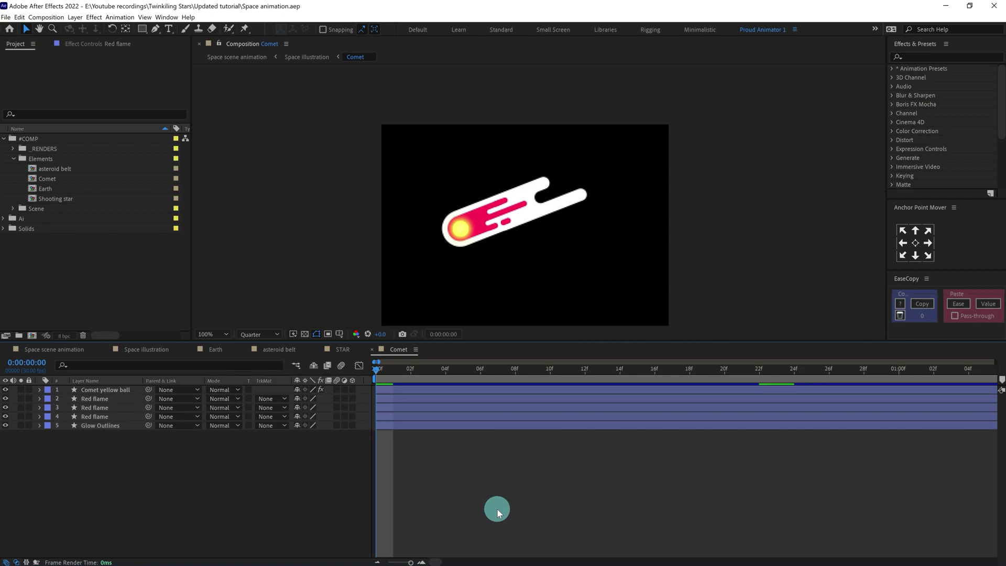
Step: Create a new 1920 x 3883 composition at 30 fps with a duration of 0:05:30:00
left_click(32, 335)
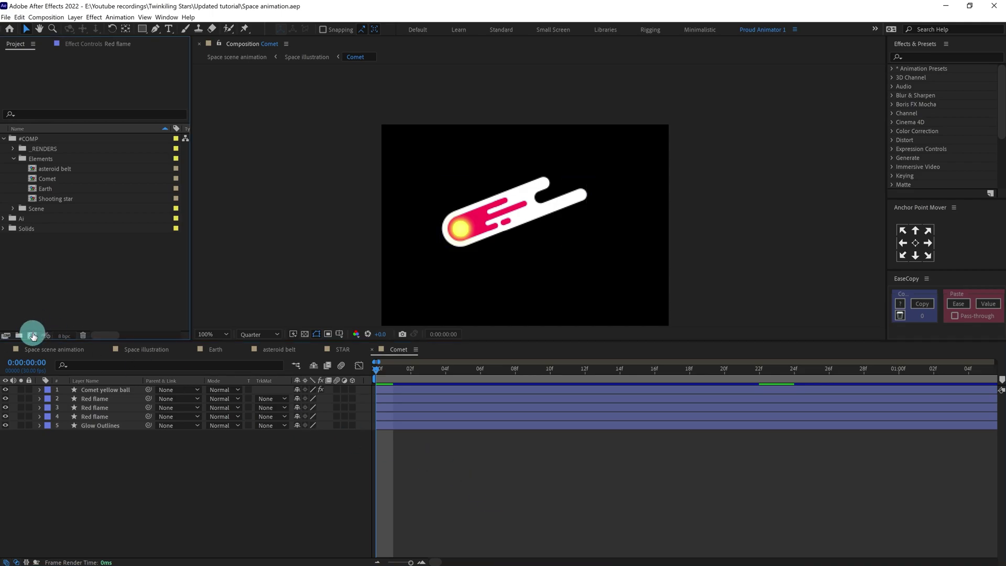
left_click(385, 206)
left_click_drag(351, 212, 685, 249)
left_click(503, 385)
left_click(476, 225)
Step: Add a white solid layer to Comp 1
right_click(422, 414)
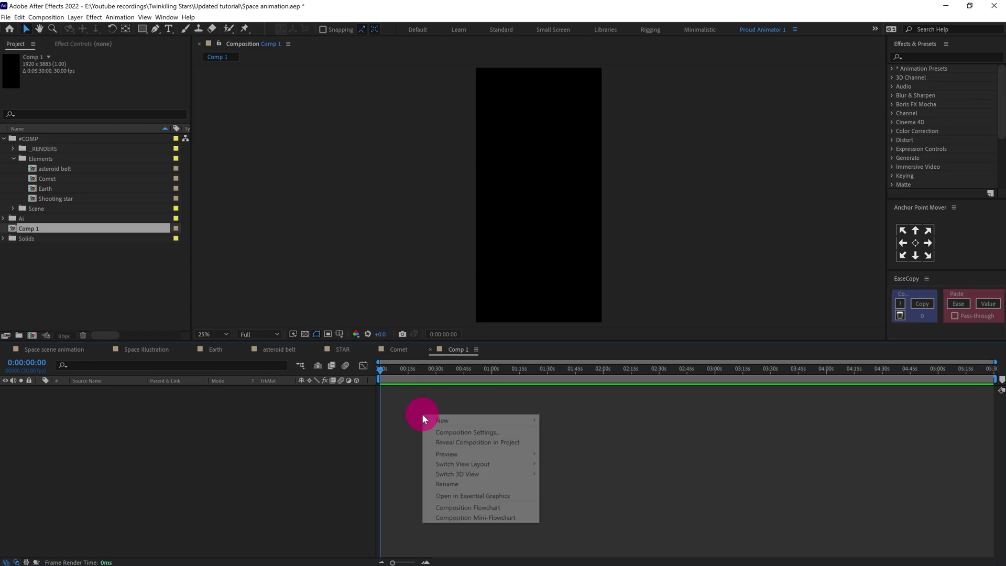
left_click(445, 421)
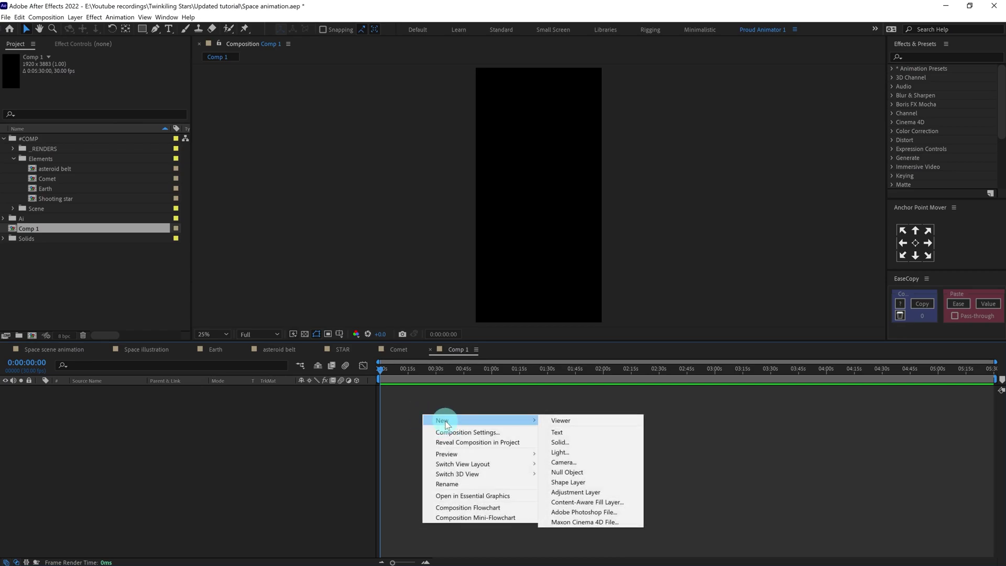
left_click(559, 442)
left_click(522, 303)
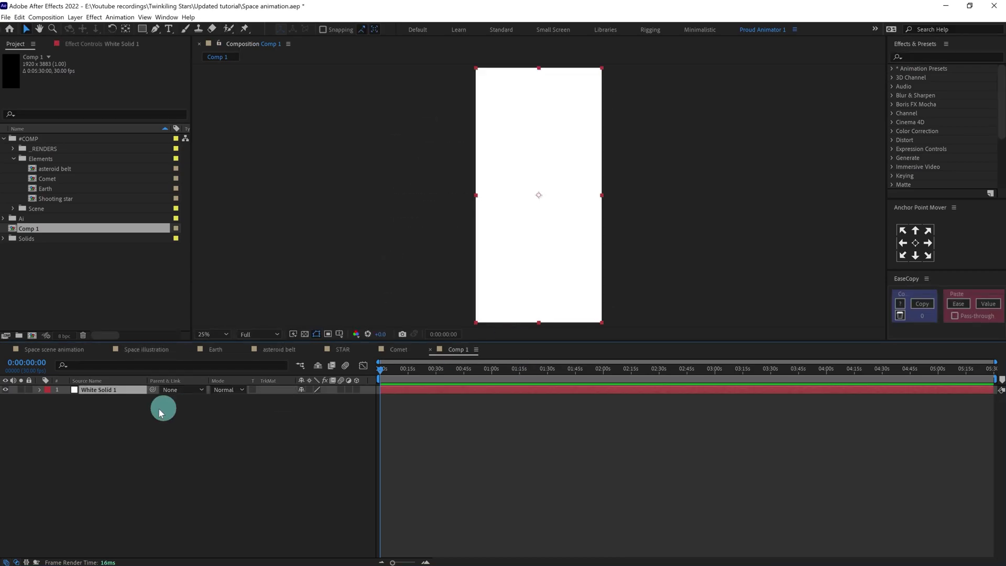
Step: Find the CC Particle World effect and apply it to the white solid
left_click(920, 56)
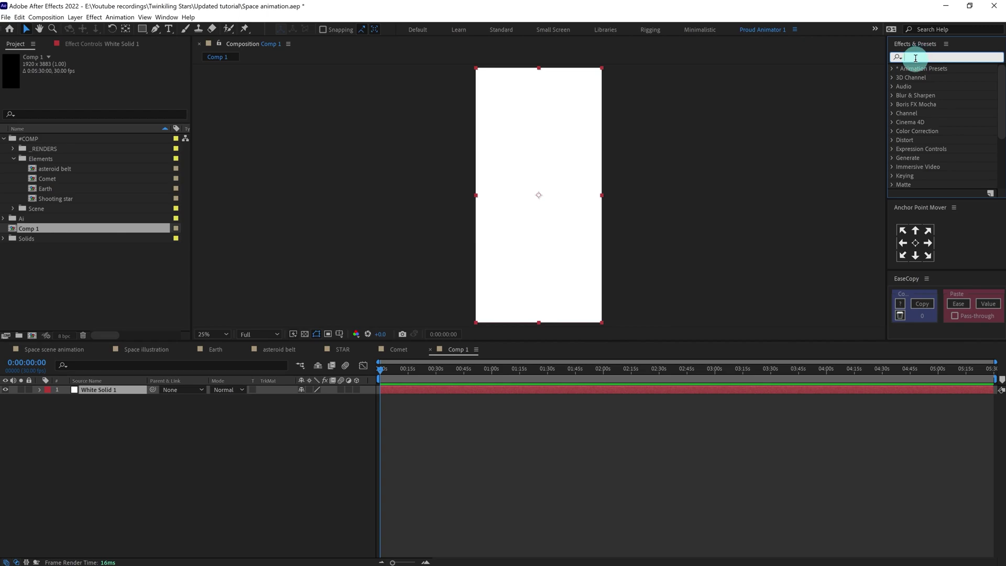
type("part")
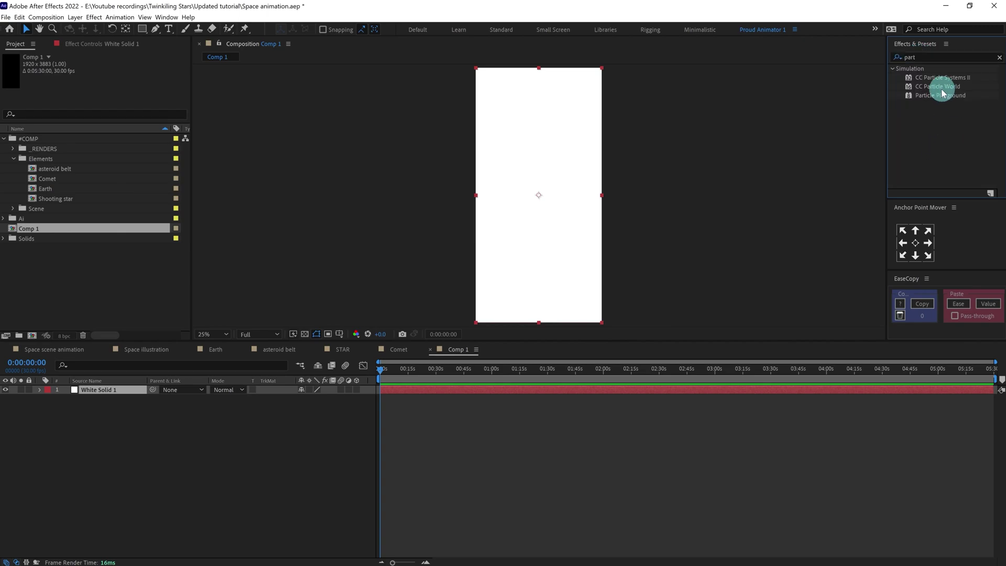
left_click(939, 88)
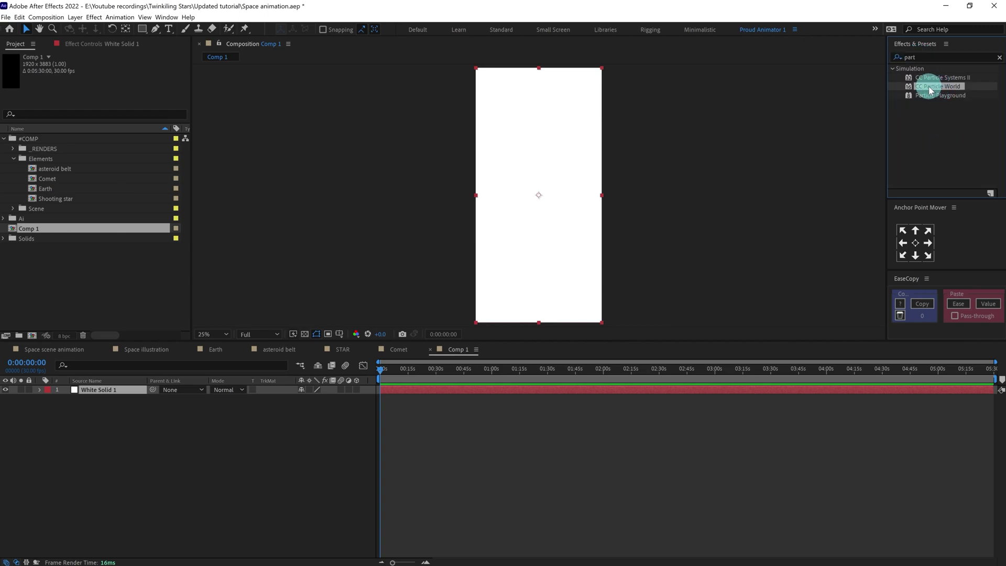
left_click_drag(930, 90, 552, 215)
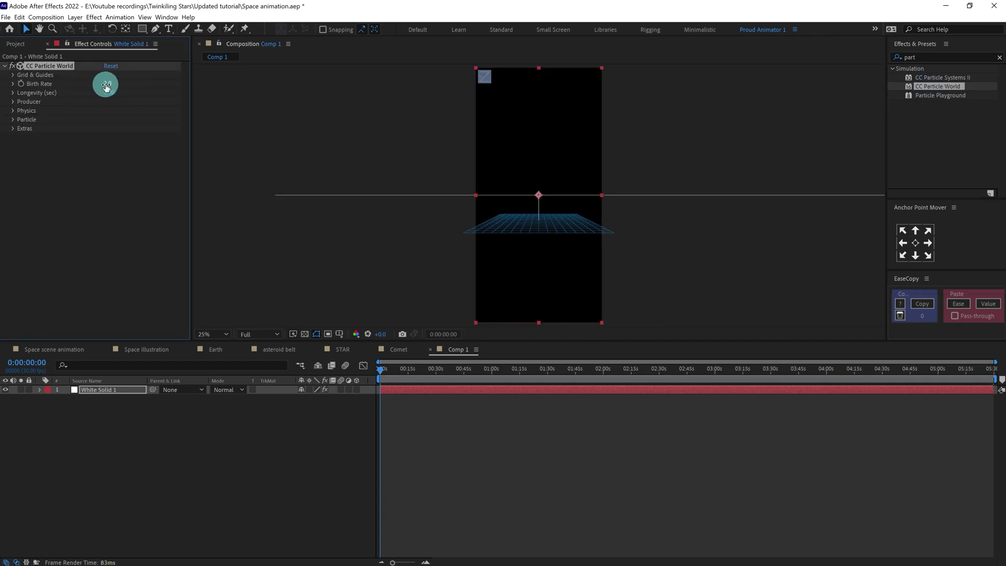
Step: Set the particle Birth Rate to 1 and the Particle Type to Faded Sphere, and preview the animation
type("1")
key("Return")
left_click(13, 120)
left_click(128, 155)
left_click(130, 132)
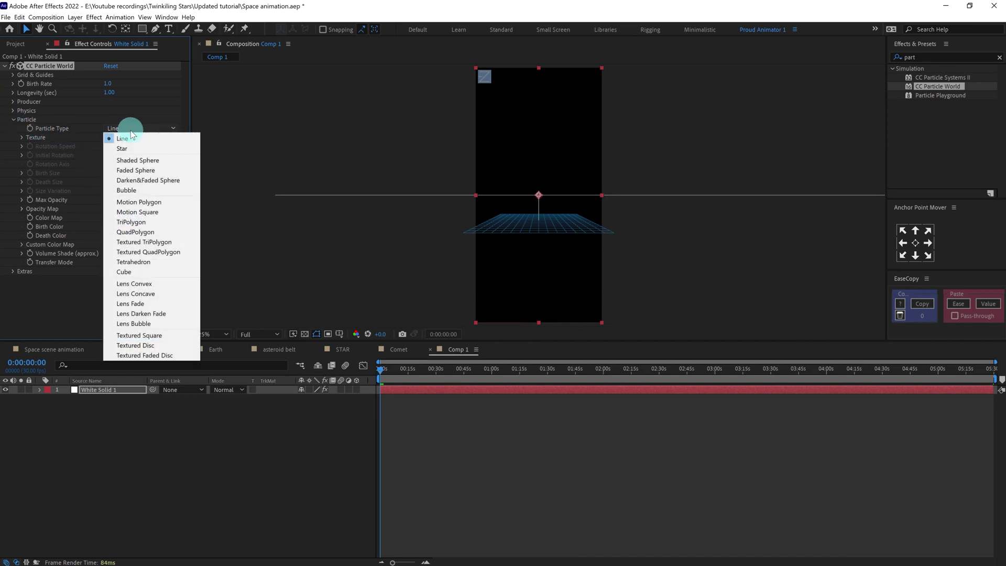
left_click(138, 170)
key("period")
key("space")
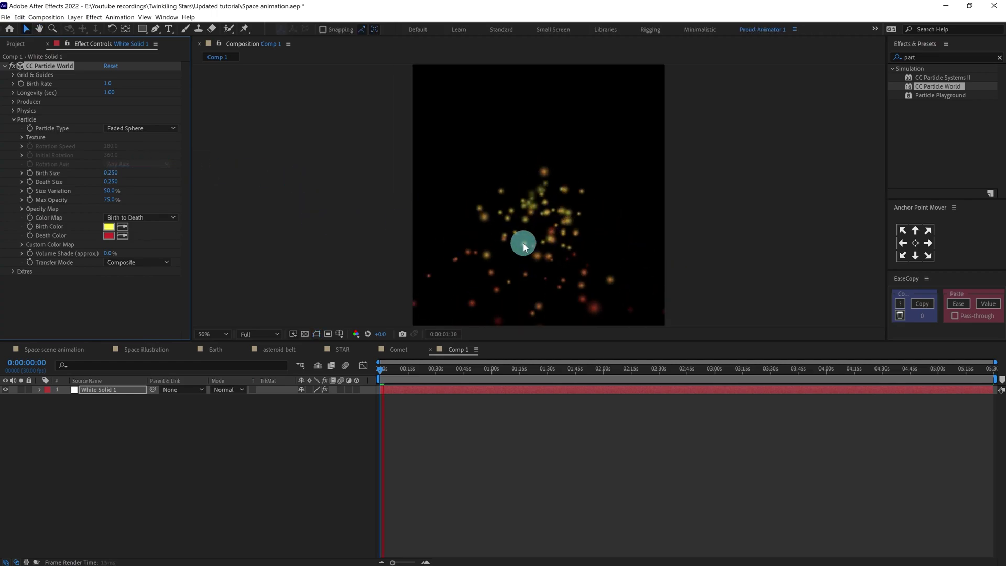
key("space")
Step: Set both the Birth Color and the Death Color of the particles to white (FFFFFF) and preview the emission
left_click(109, 226)
left_click_drag(374, 267, 321, 217)
left_click(571, 228)
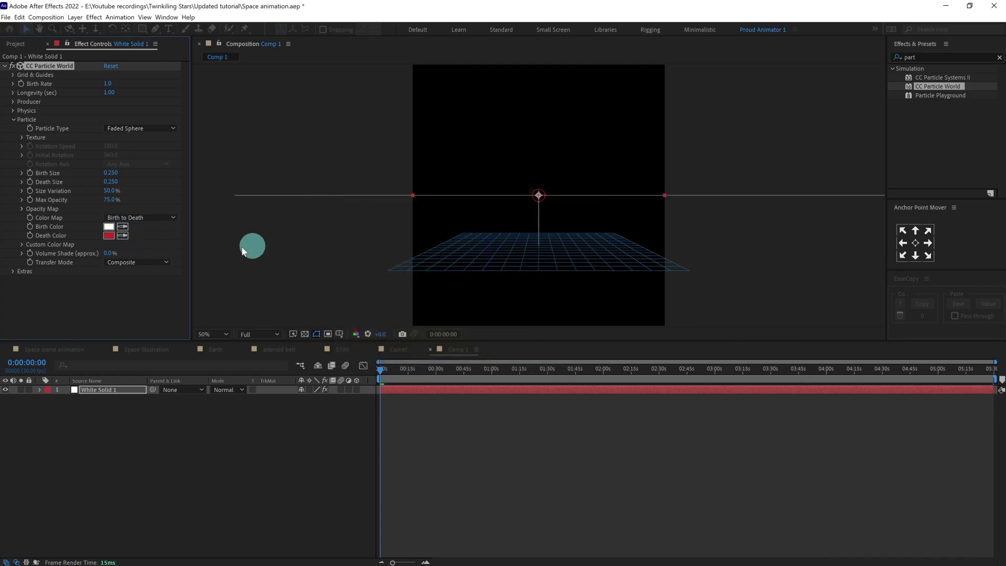
left_click(109, 236)
left_click_drag(420, 251, 310, 210)
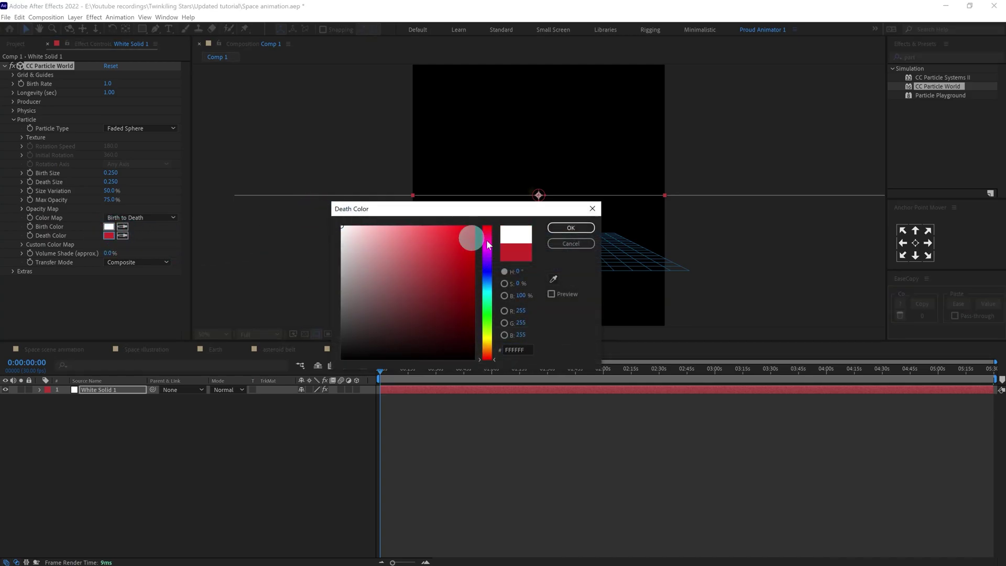
left_click(571, 227)
key("space")
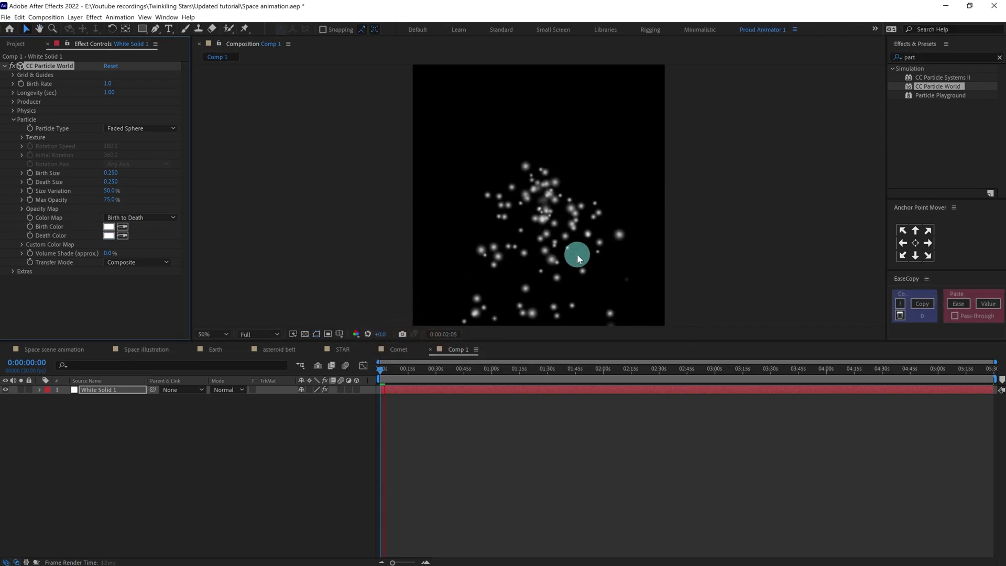
key("space")
key("space")
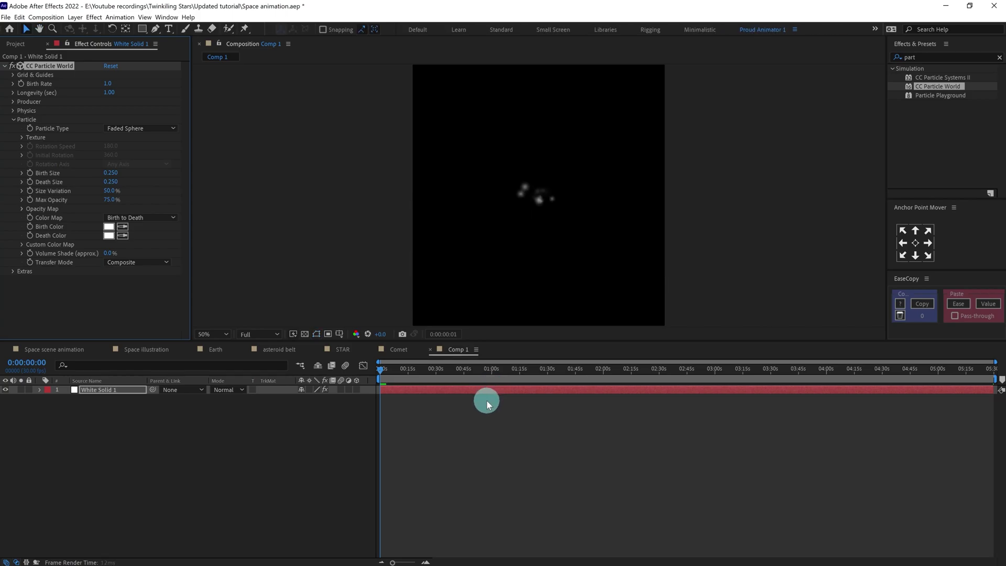
key("space")
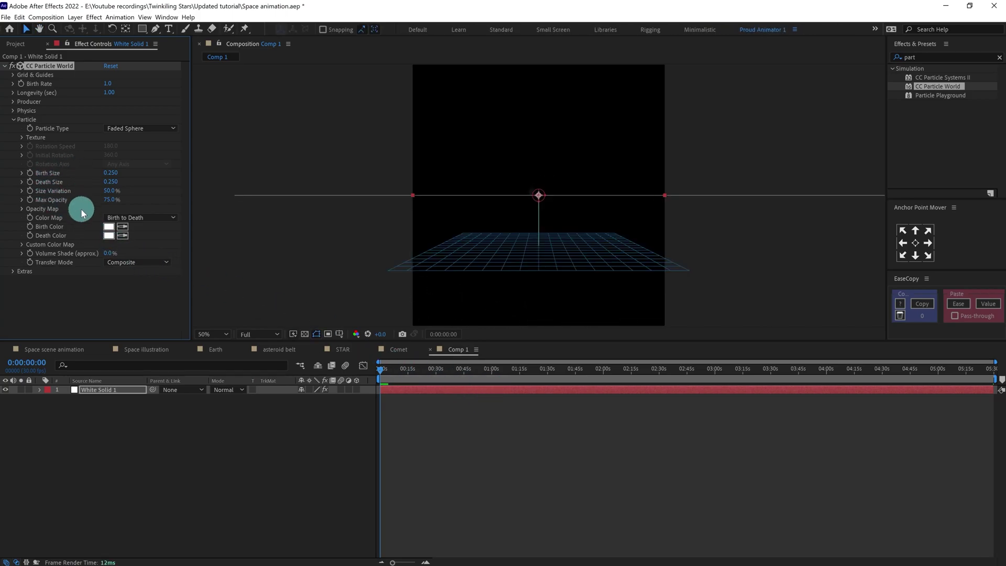
Step: Set the Gravity in the particle Physics to 2 and preview the falling particles
left_click(14, 111)
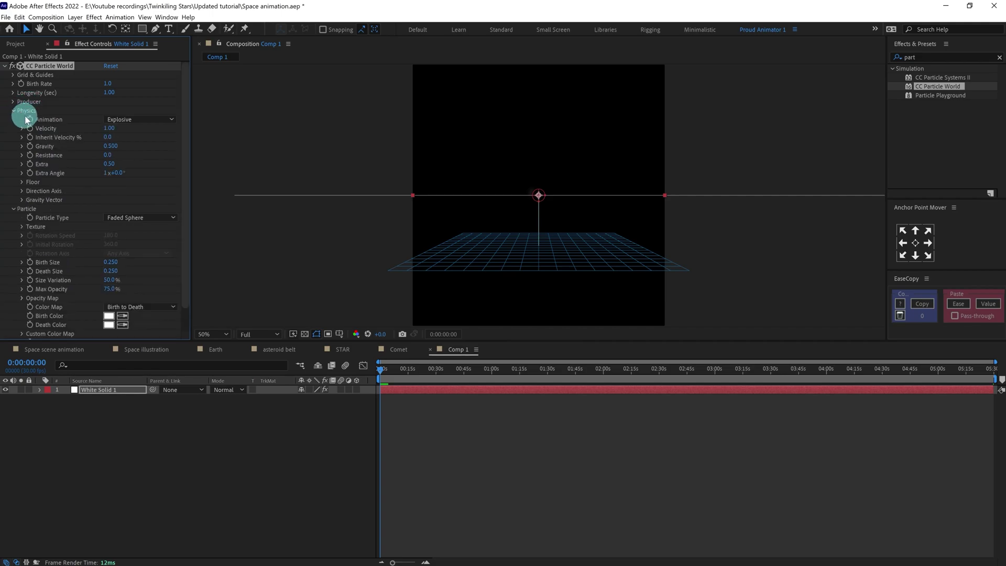
left_click(110, 147)
key("space")
scroll(599, 206, "down", 2)
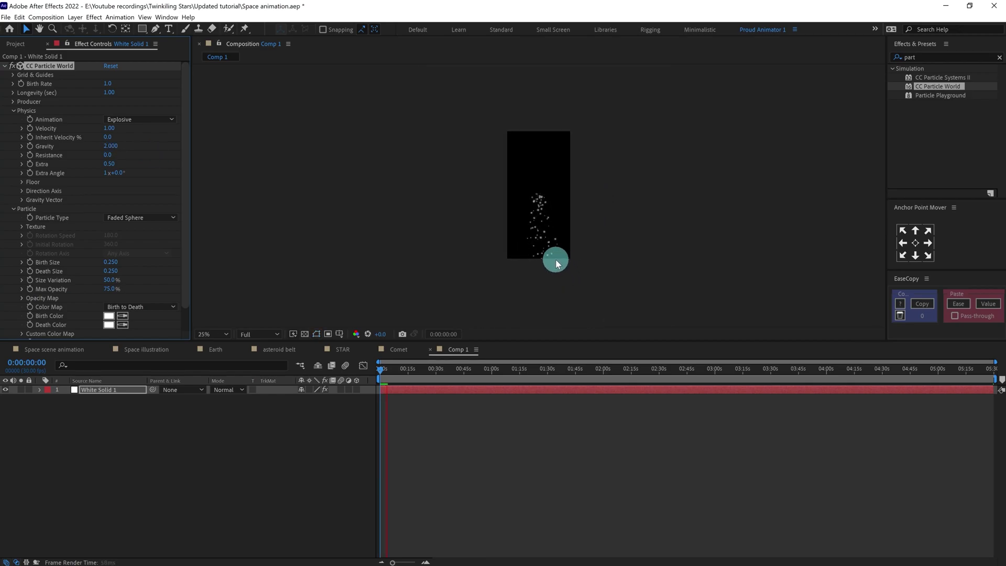
Step: Set the particle Resistance to 8 and play back the narrower stream
left_click(108, 155)
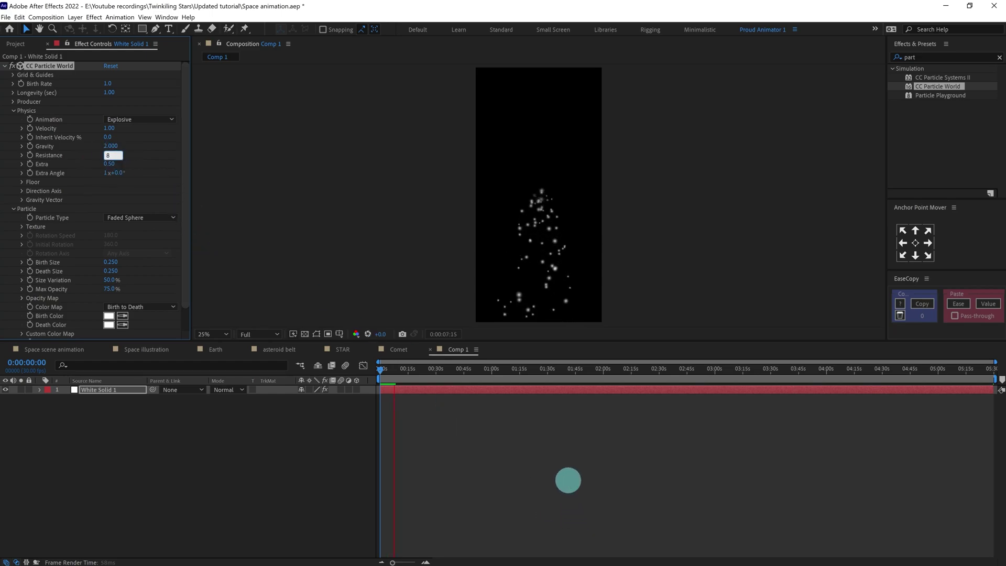
type("8")
key("Return")
key("space")
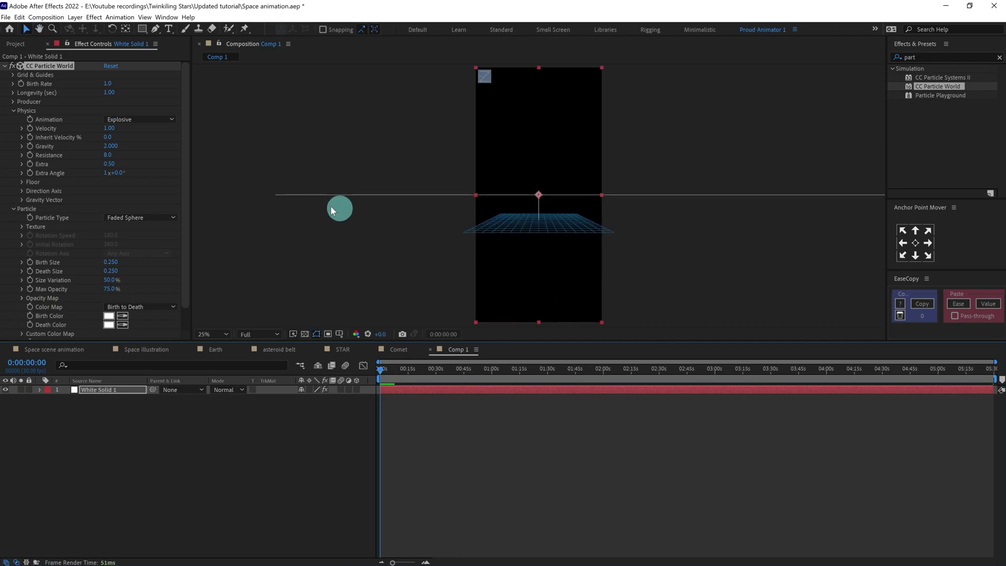
key("space")
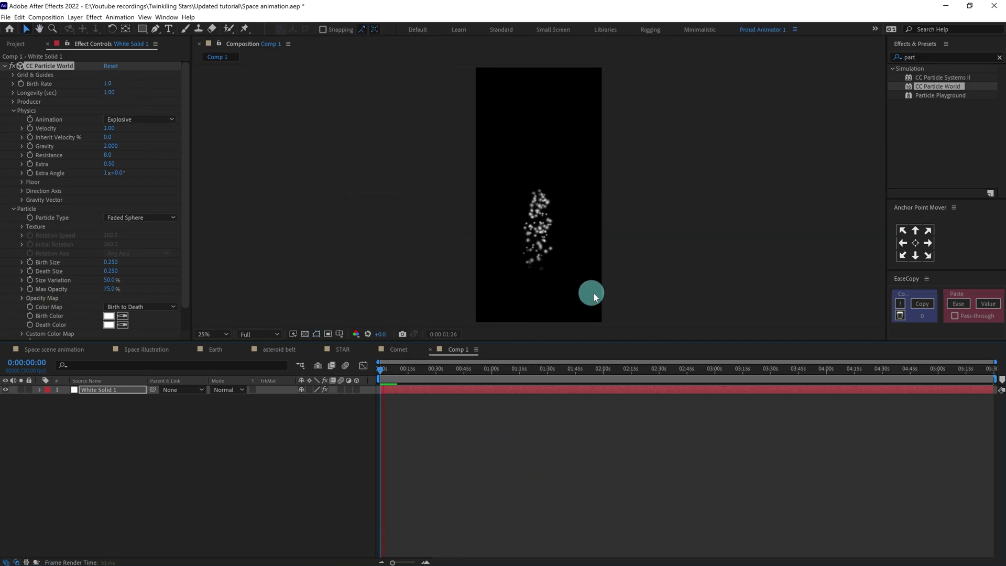
key("space")
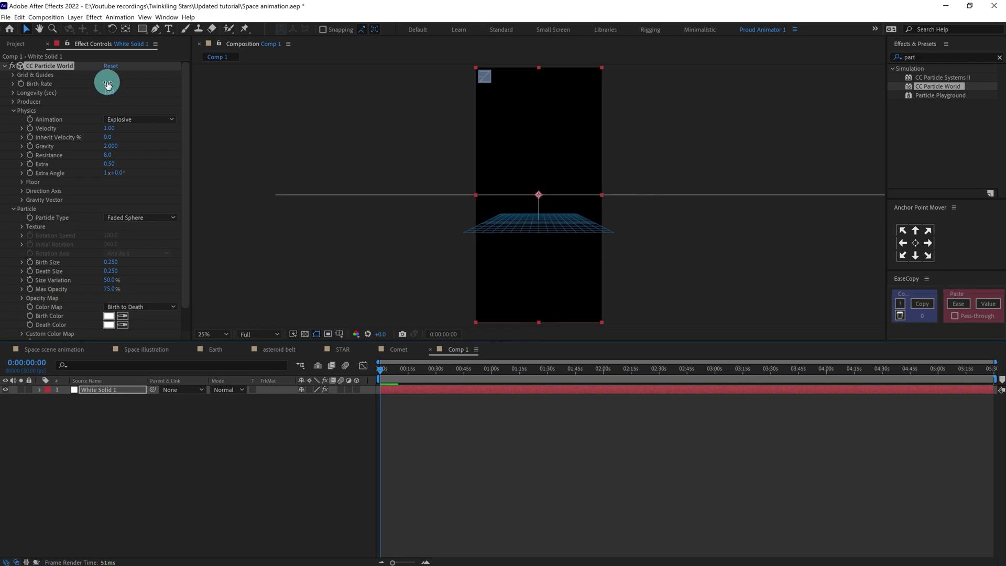
Step: Reduce the particle Birth Rate to 0.6 and the Birth Size to 0.2
left_click(107, 85)
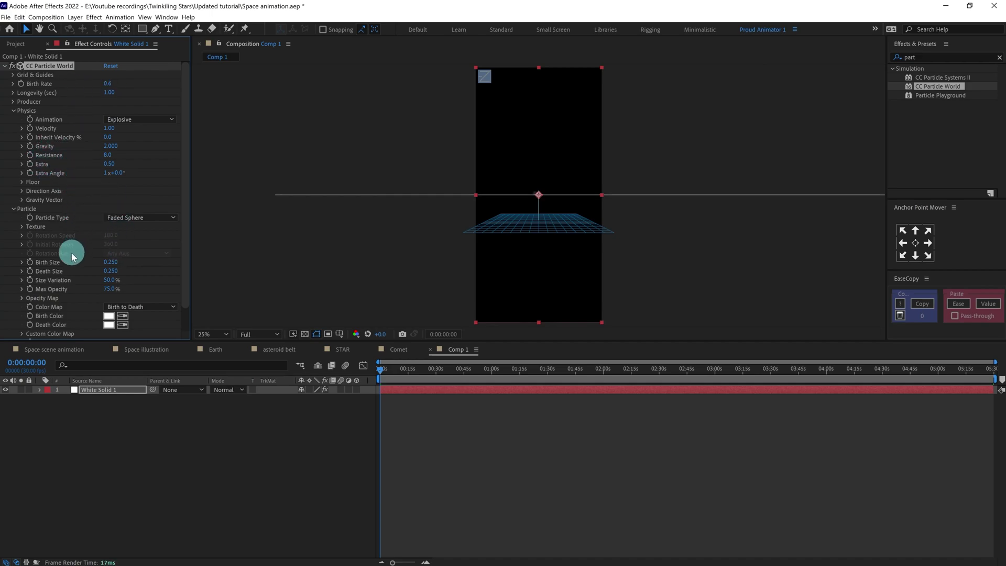
scroll(72, 253, "down", 1)
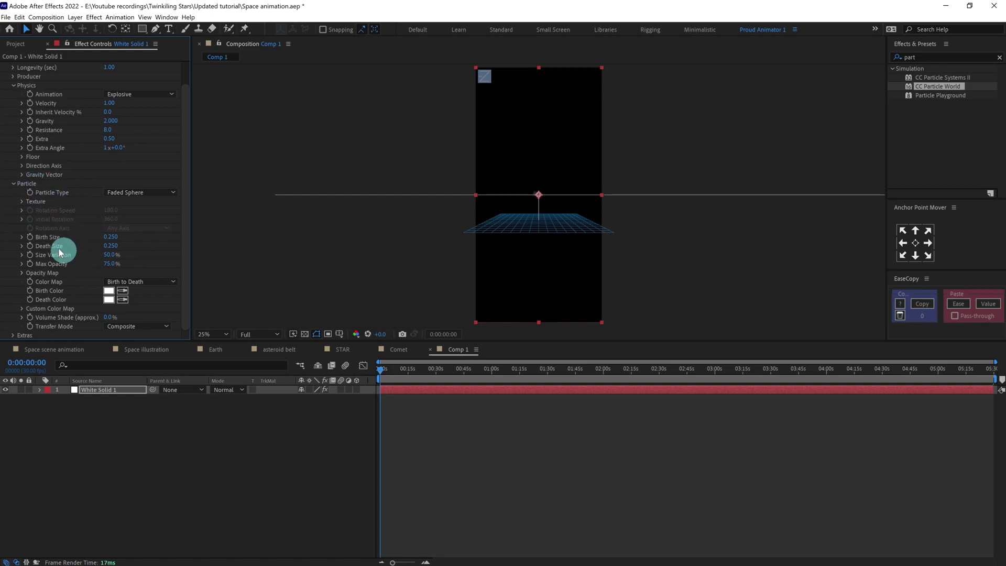
left_click(111, 246)
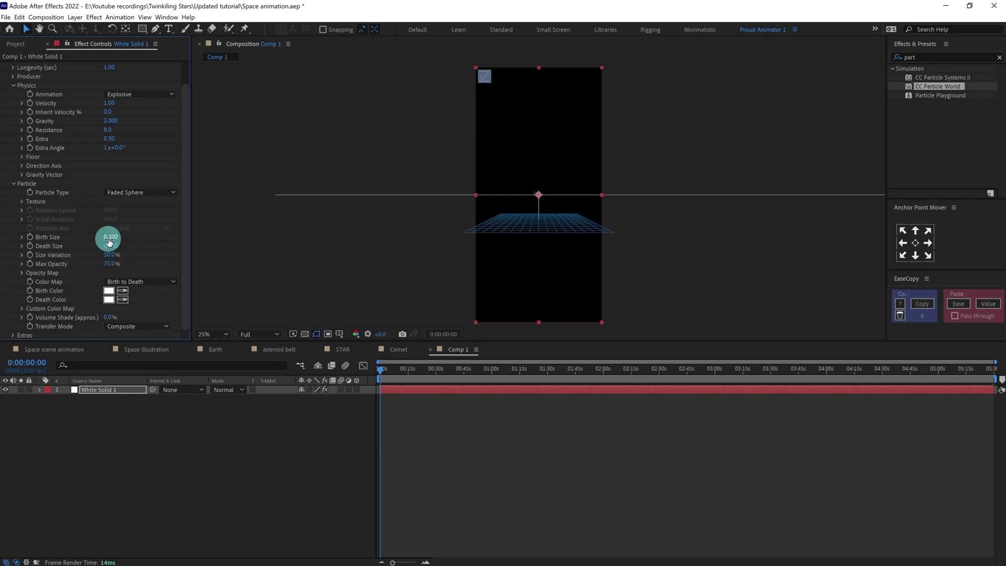
Step: Add Comp 1 to the Comet composition directly beneath the Comet yellow ball layer
left_click(398, 350)
left_click(16, 44)
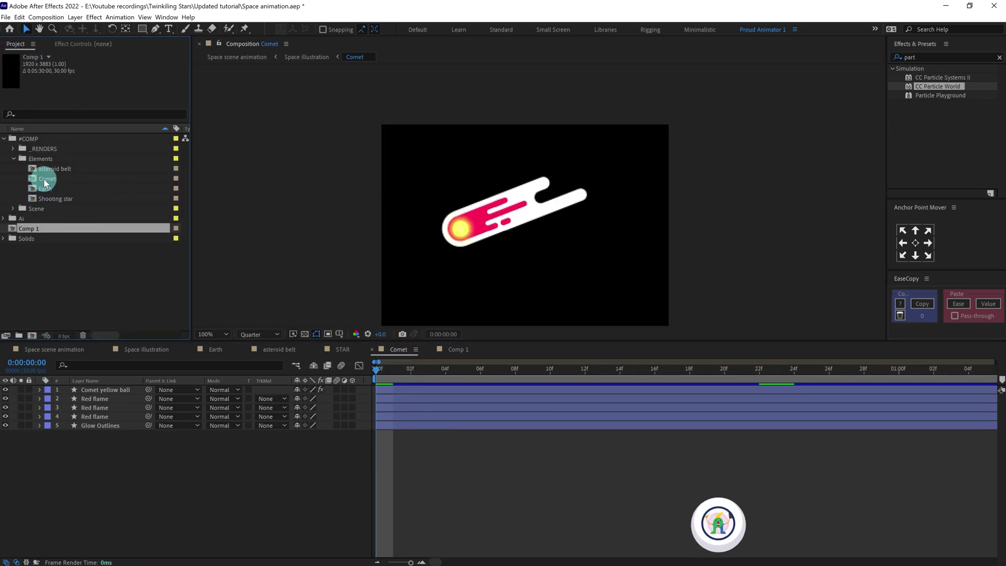
left_click_drag(28, 229, 94, 402)
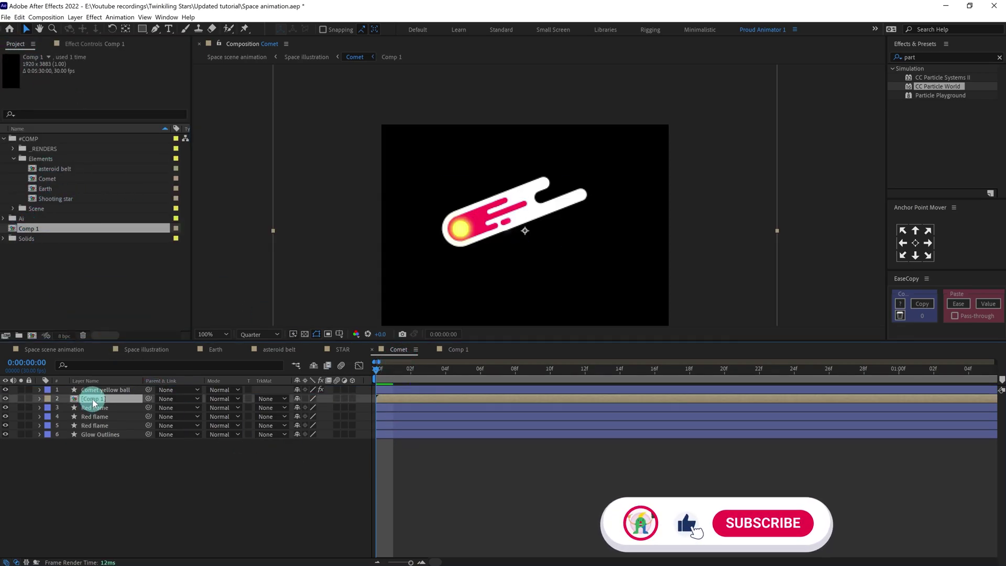
Step: Rename the Comp 1 layer as Particle and move Comp 1 into the project's Elements folder
type("Particle")
key("Return")
left_click_drag(27, 228, 40, 160)
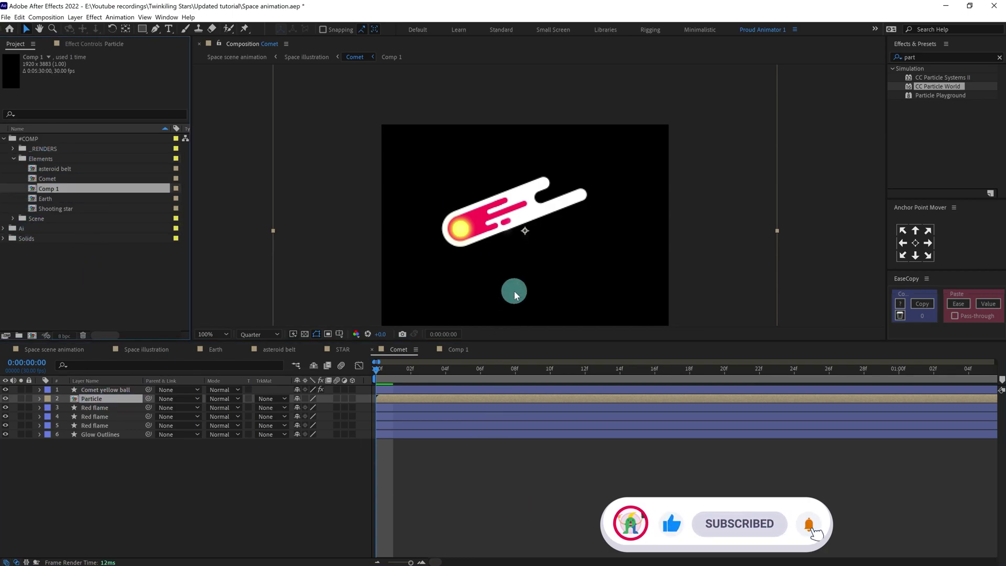
Step: Rotate the Particle layer to match the comet's tilt and scale it down over the comet
scroll(535, 218, "down", 2)
scroll(499, 214, "down", 2)
key("w")
left_click_drag(352, 139, 424, 255)
key("v")
left_click_drag(638, 159, 594, 176)
left_click(623, 398)
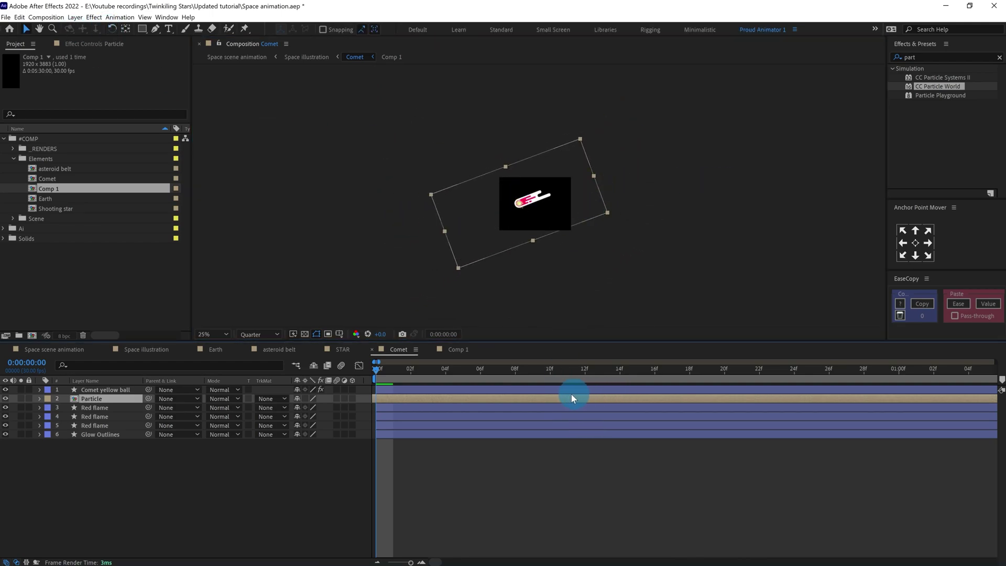
Step: Scale the Particle layer down slightly more to fit the comet's tail and play back the result
scroll(458, 254, "up", 2)
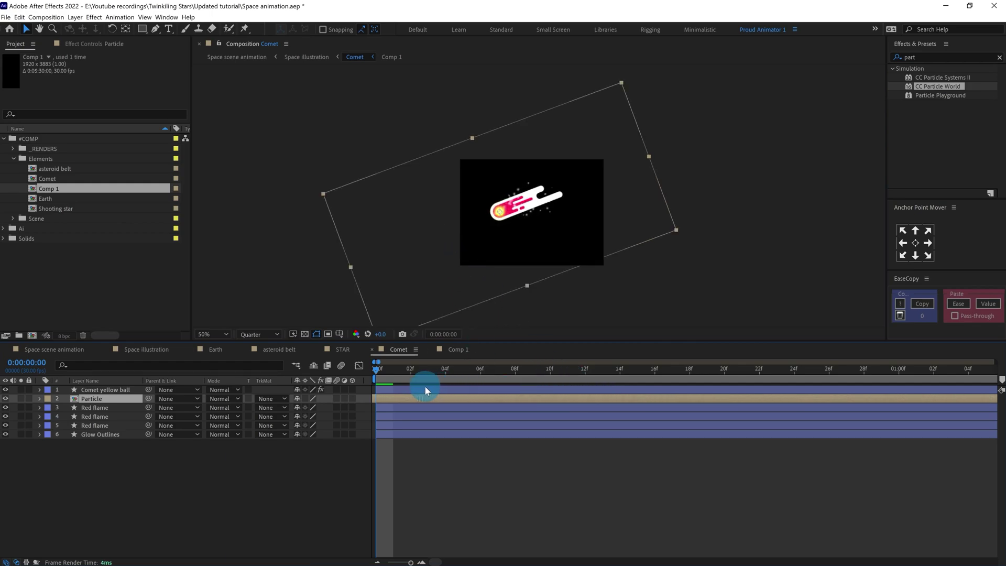
left_click_drag(648, 161, 619, 172)
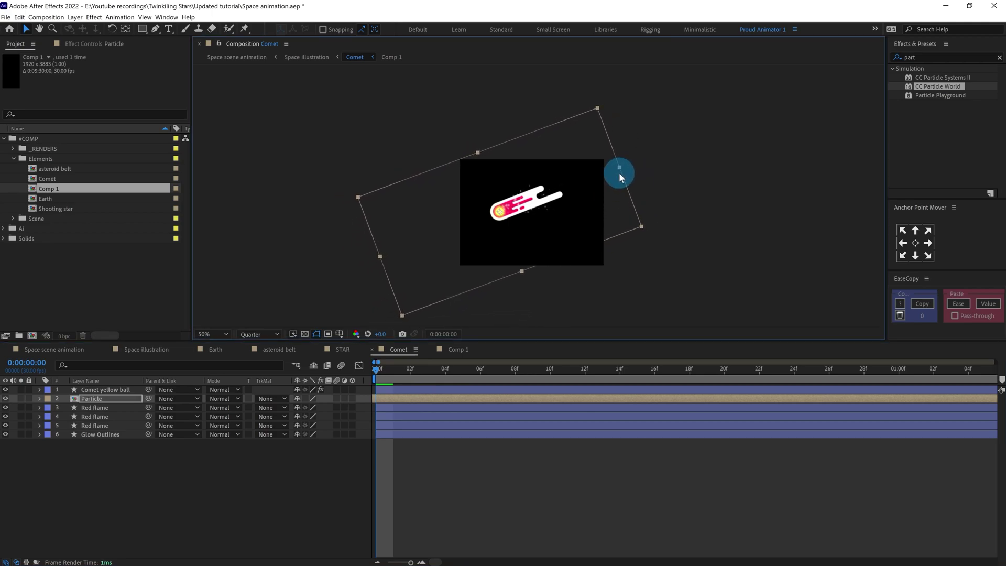
scroll(600, 181, "up", 1)
scroll(521, 260, "down", 1)
key("space")
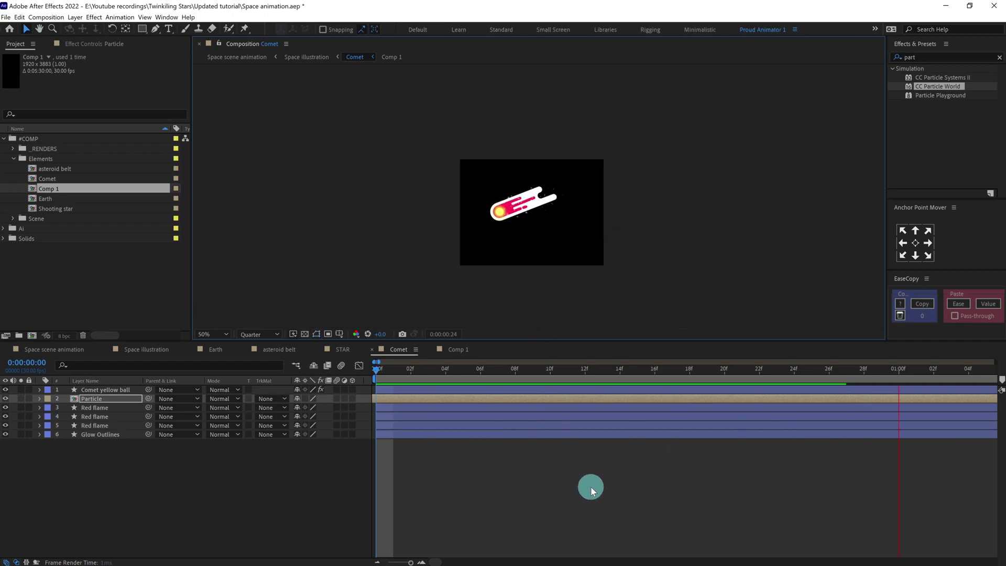
key("space")
left_click(380, 370)
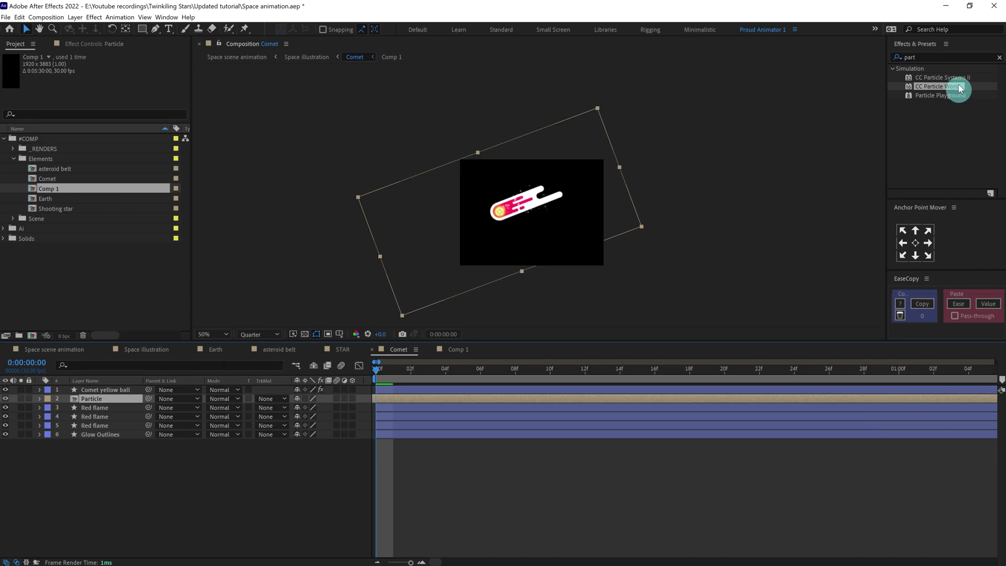
Step: Apply the Stylize Glow effect to the Particle layer with a Glow Radius of 30
left_click(1000, 57)
left_click(982, 57)
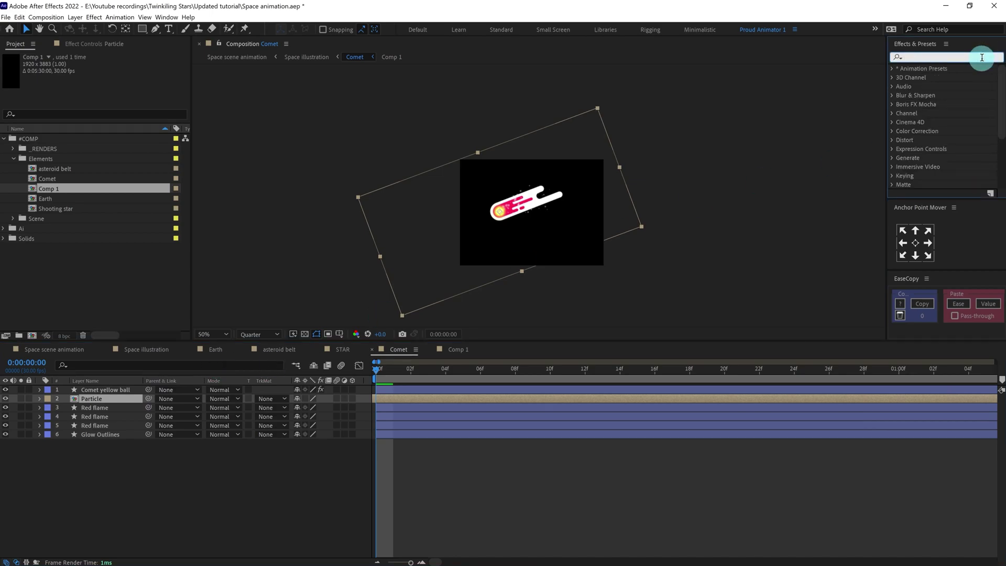
type("glow")
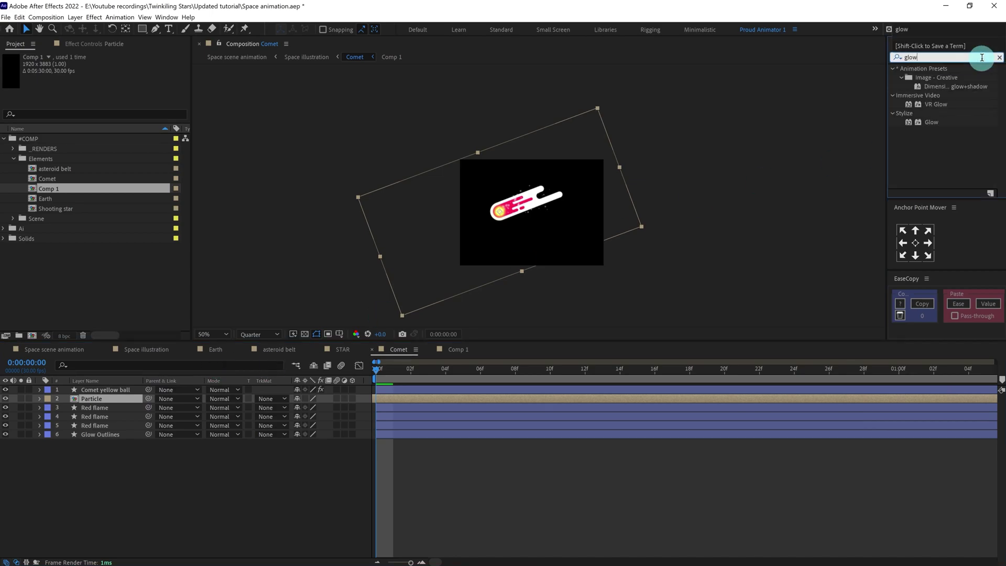
double_click(931, 122)
left_click(110, 92)
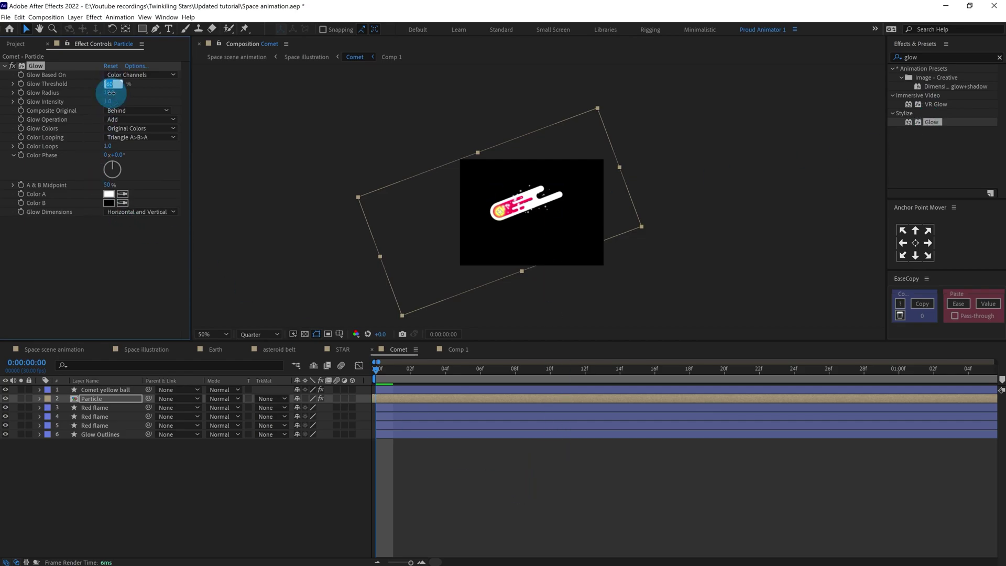
type("30")
left_click(514, 473)
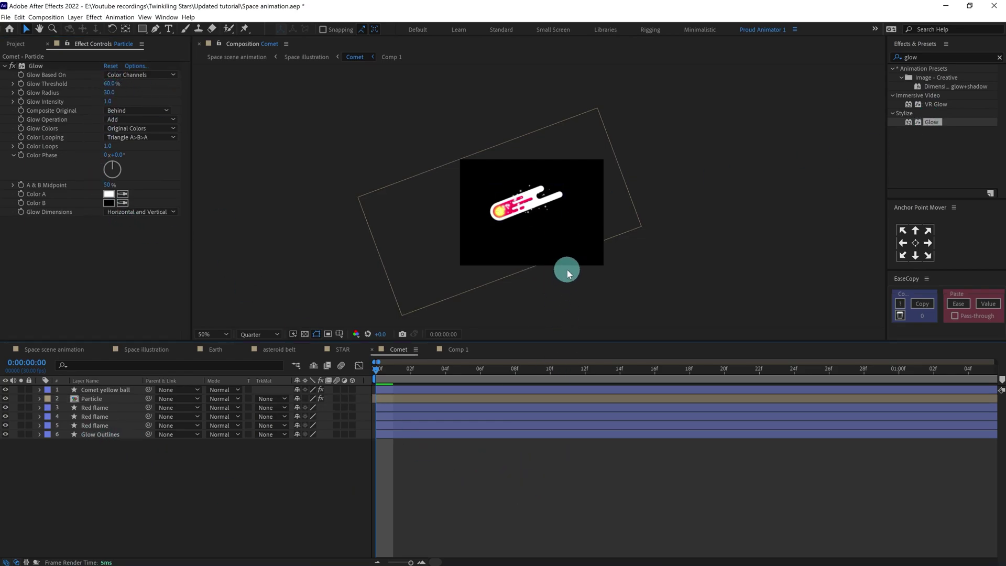
Step: Set the Glow Outlines layer's blending mode to Overlay and check the comet in the Space illustration composition
left_click(94, 435)
left_click(121, 436)
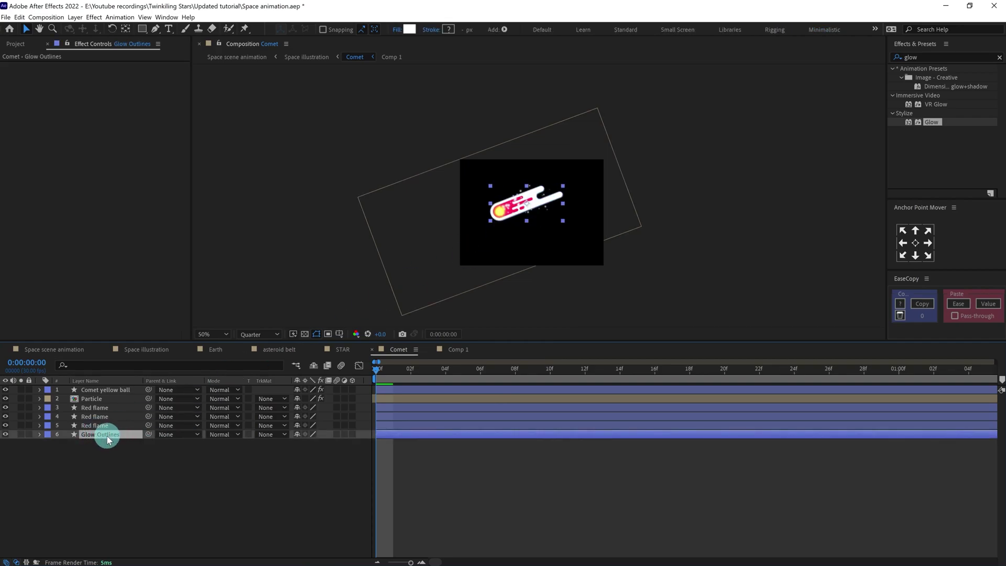
left_click(224, 434)
left_click(231, 208)
left_click(521, 492)
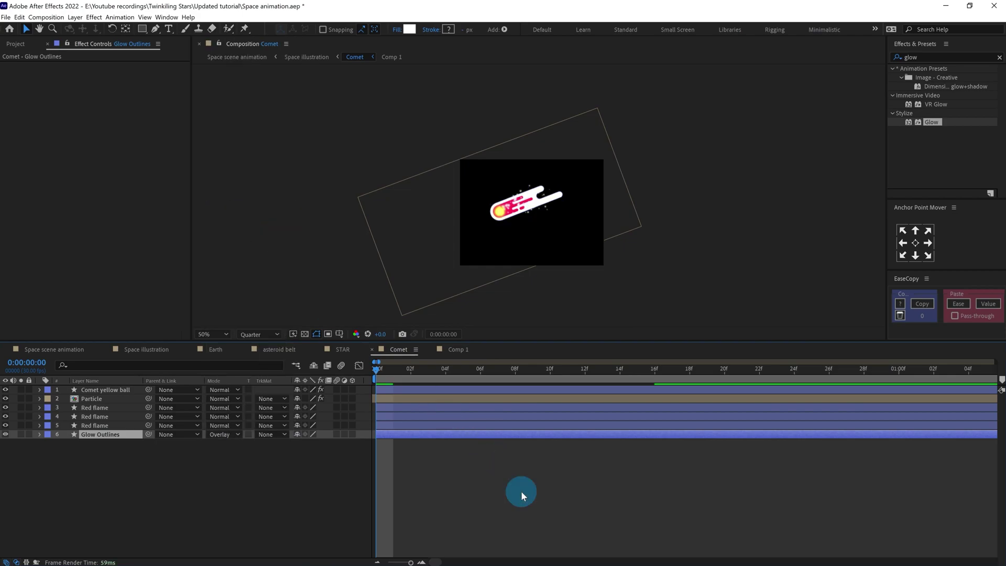
left_click(164, 349)
left_click(491, 338)
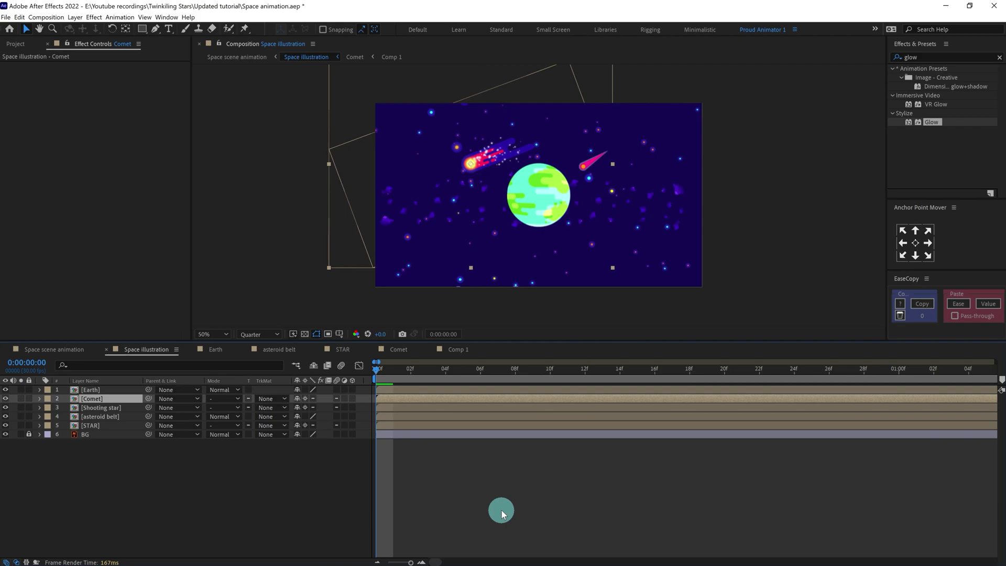
Step: Copy both Glow effects from the Comet yellow ball layer to the Shooting star y ball layer in the Shooting star composition
double_click(103, 409)
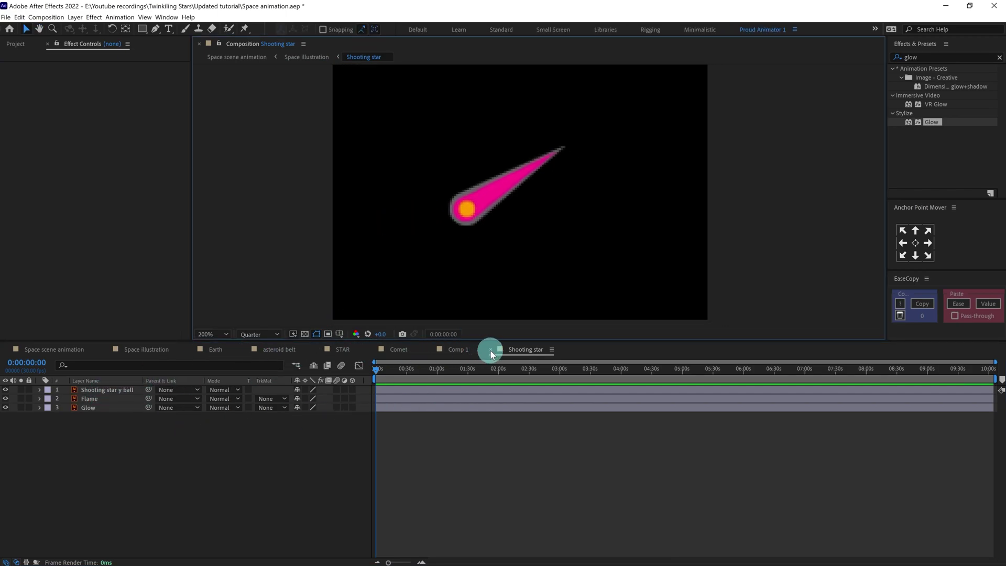
left_click(451, 350)
left_click(380, 369)
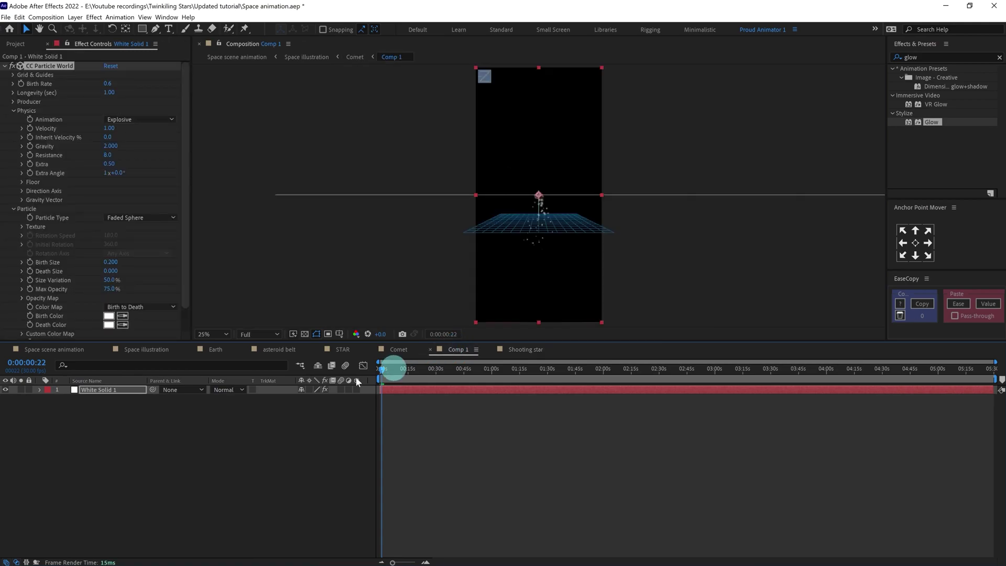
left_click(400, 349)
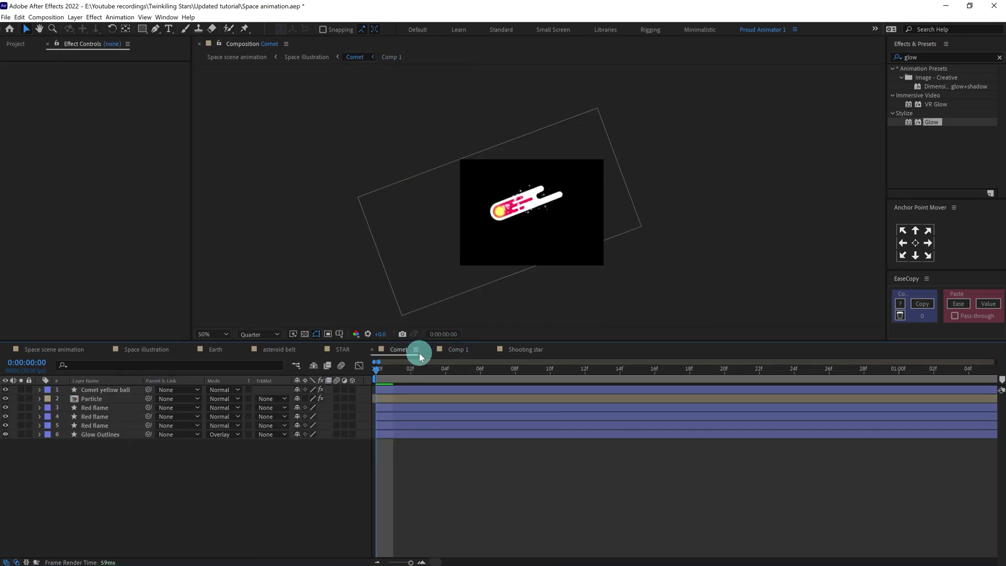
left_click(97, 390)
left_click(37, 67)
left_click(36, 221, "ctrl")
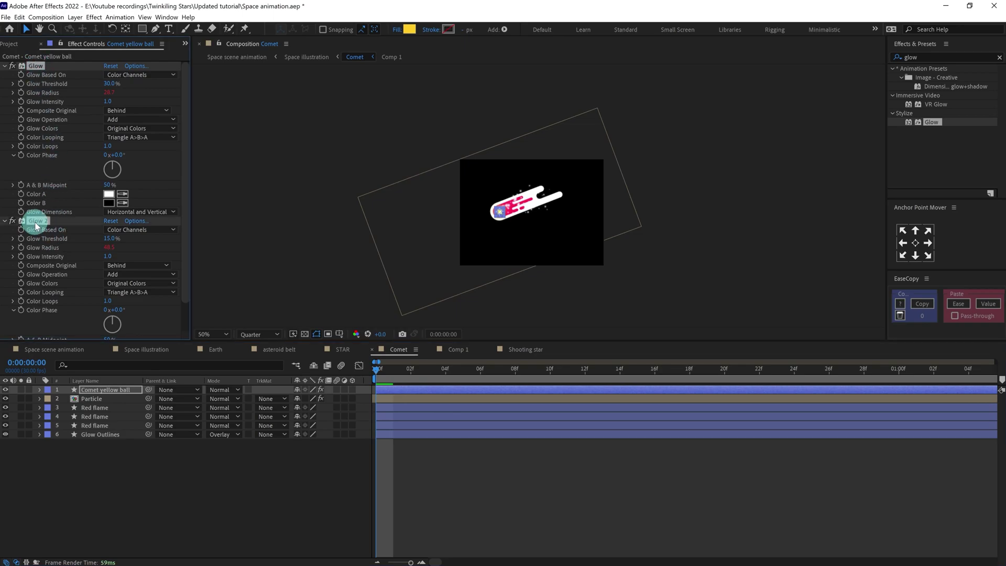
left_click(524, 350)
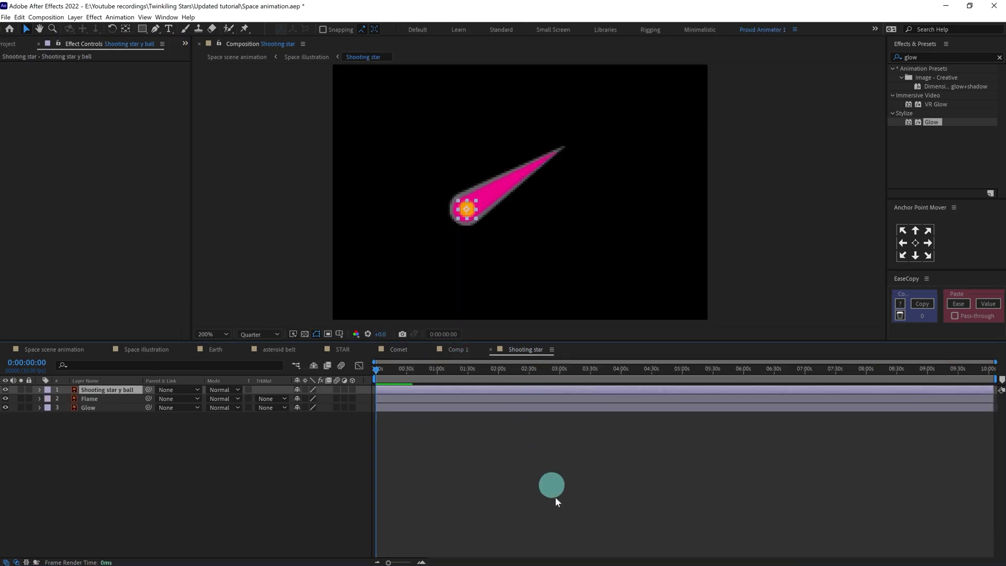
key("ctrl+v")
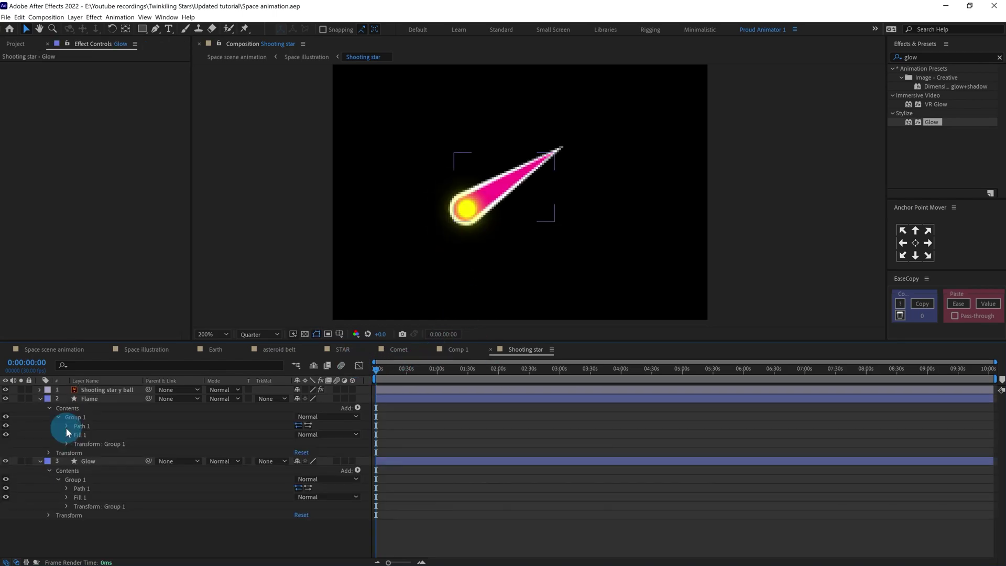
Step: Move the anchor points of the Flame and Glow layers to the centre of the shooting star's yellow ball
left_click(67, 427)
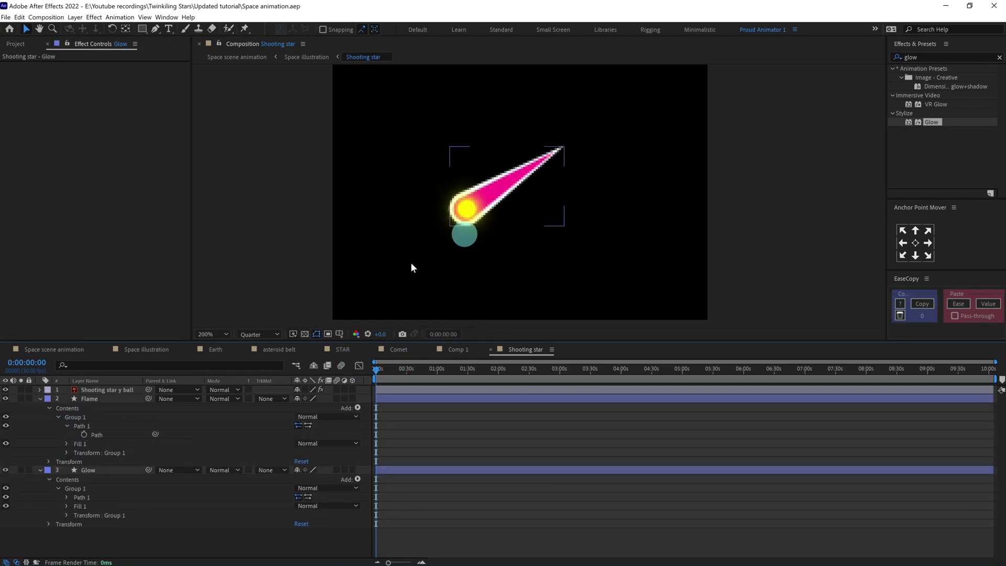
left_click(100, 401)
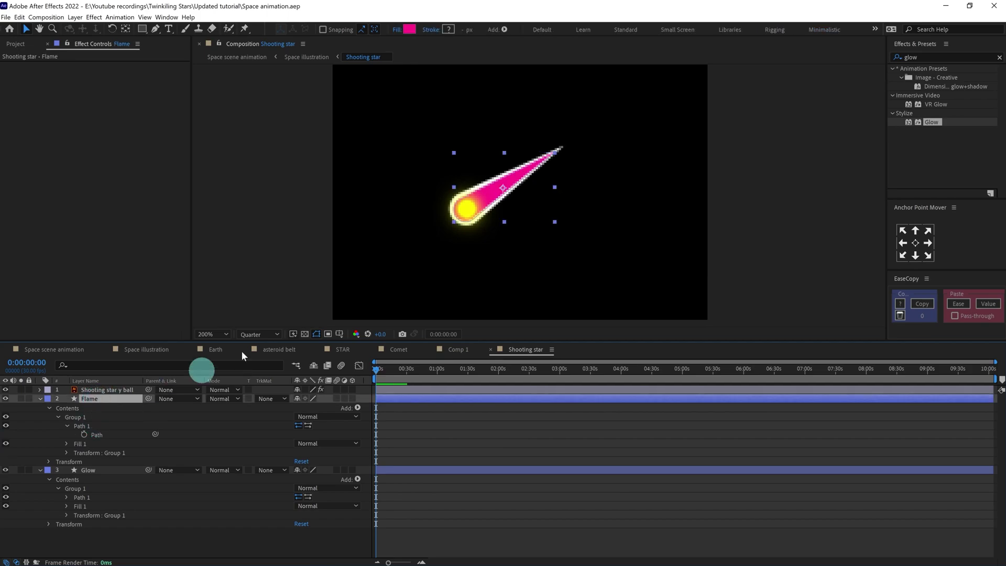
key("y")
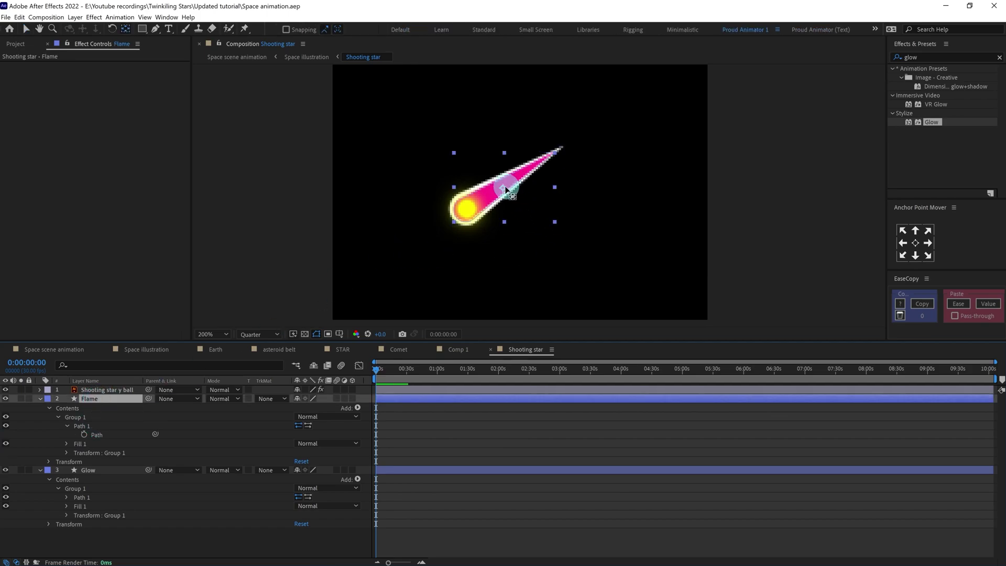
left_click_drag(503, 190, 468, 210)
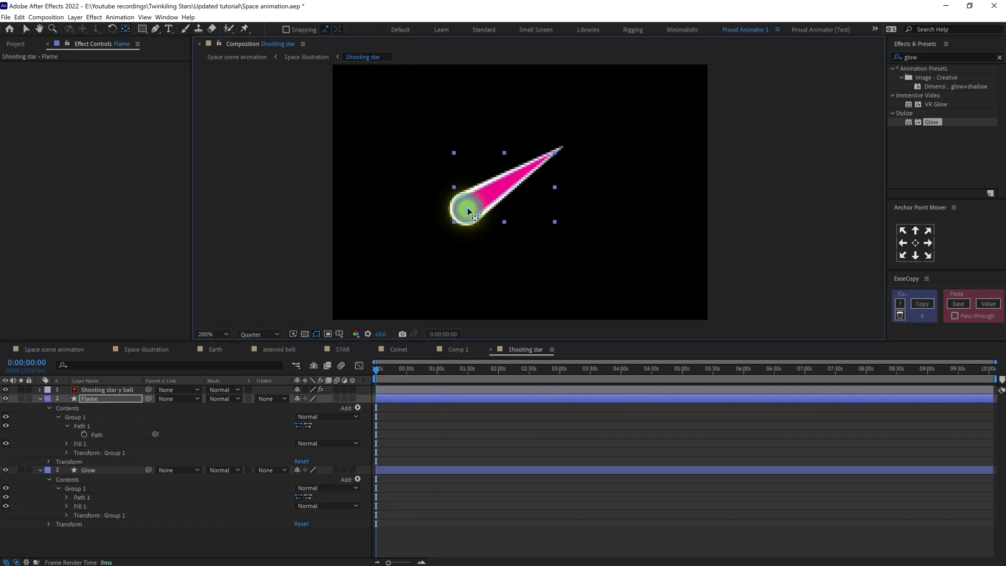
left_click(99, 470)
left_click_drag(507, 191, 467, 207)
Step: Add Scale keyframes at the first frame for both the Flame and Glow layers
left_click(109, 401)
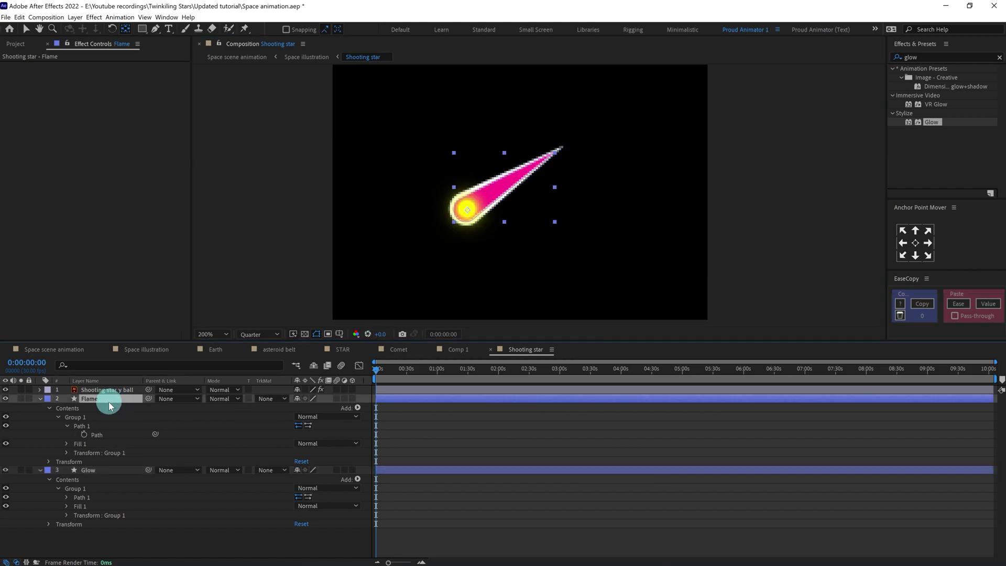
left_click(96, 472, "ctrl")
key("s")
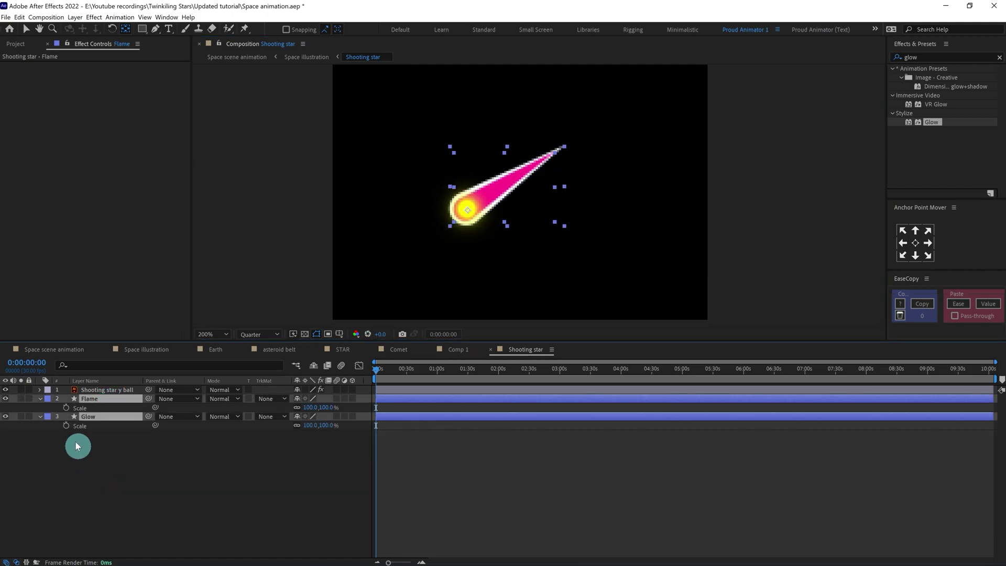
left_click(66, 409)
key("equal")
key("equal")
key("equal")
key("equal")
key("equal")
key("equal")
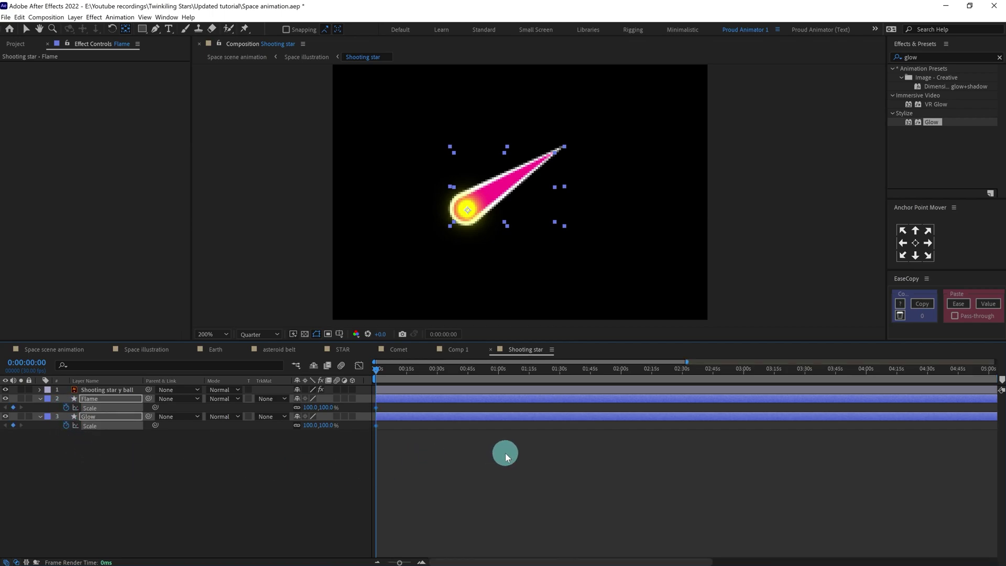
Step: Reduce the Scale of the Flame and Glow layers to 81% at frame 5
left_click(29, 362)
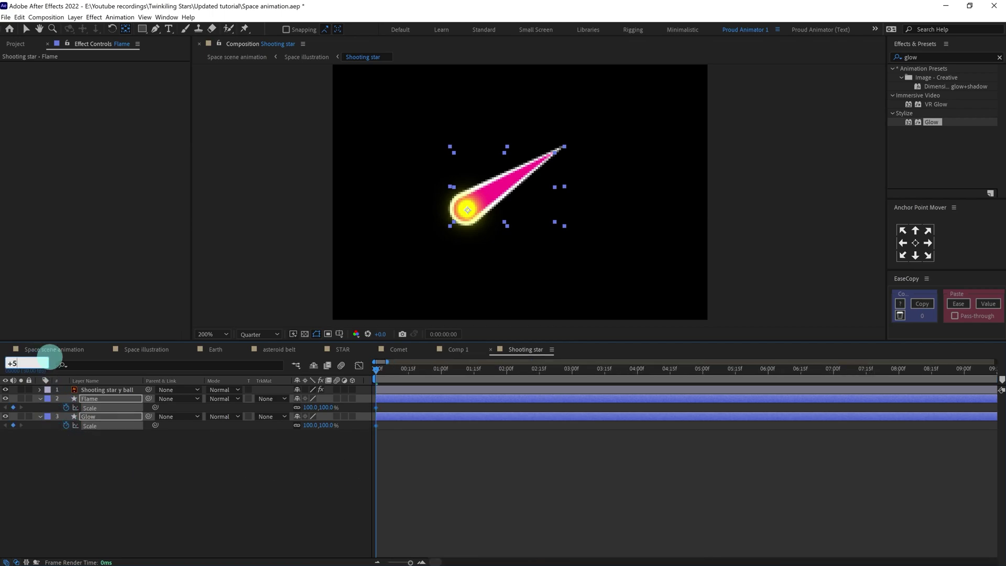
type("+5")
key("Return")
left_click(322, 491)
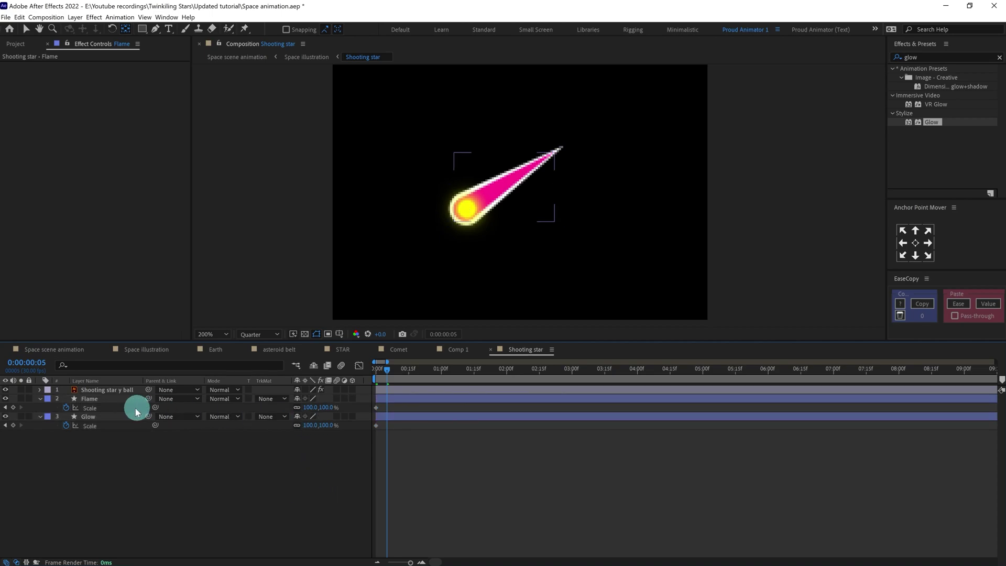
left_click(117, 399)
left_click(176, 419, "ctrl")
left_click_drag(306, 410, 298, 409)
Step: Copy the first Scale keyframes of the Flame and Glow layers to frame 10
key("equal")
key("equal")
key("equal")
key("equal")
left_click_drag(583, 486, 705, 488)
left_click(19, 367)
type("+5")
key("Return")
left_click(391, 407)
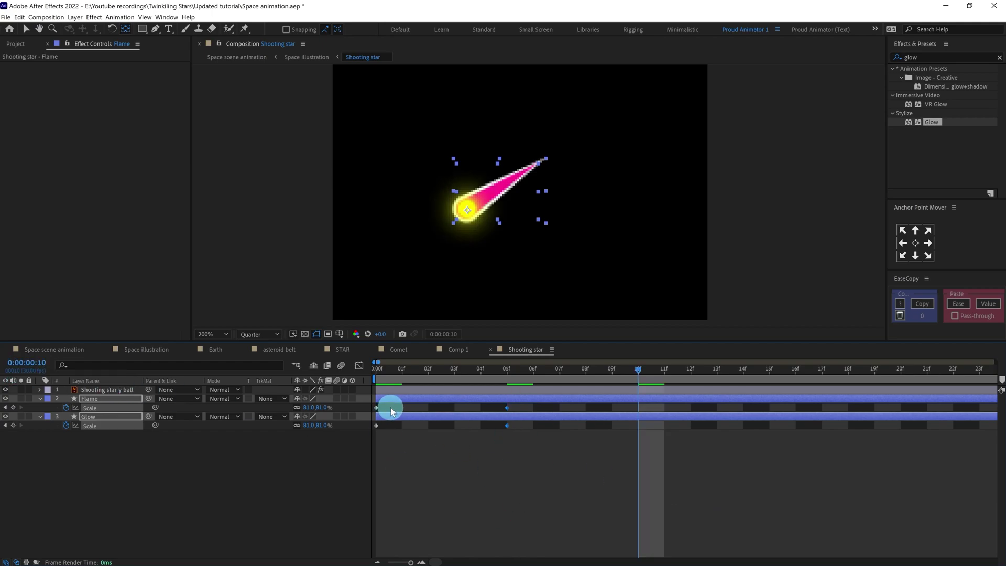
key("ctrl+c")
key("ctrl+v")
left_click_drag(393, 422, 351, 438)
key("ctrl+c")
key("ctrl+v")
Step: Apply Easy Ease to all Scale keyframes of the Flame and Glow layers
left_click_drag(659, 410, 348, 453)
key("F9")
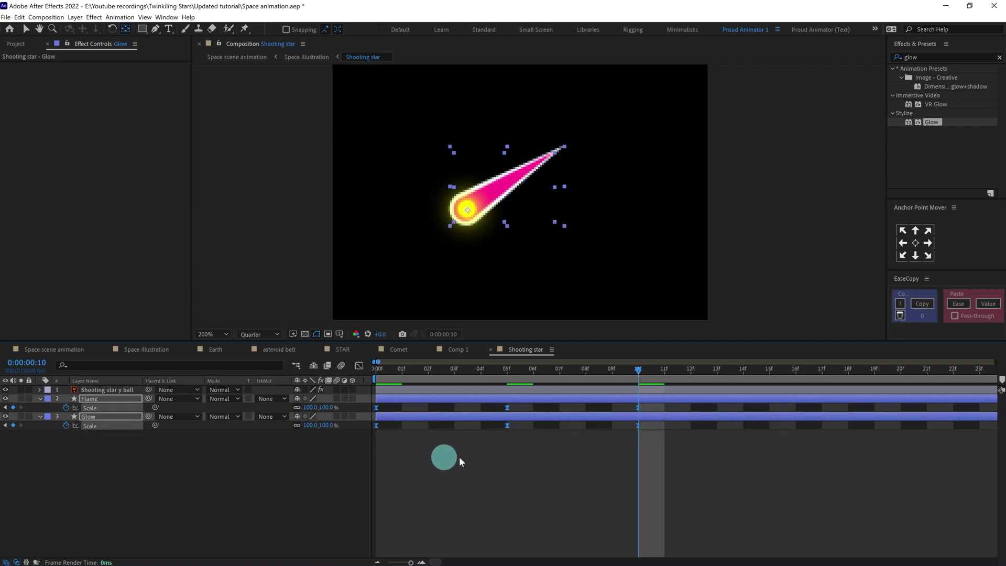
left_click(533, 466)
Step: Add the expression loopIn()+loopOut()-value; to the Flame layer's Scale
left_click(67, 408, "alt")
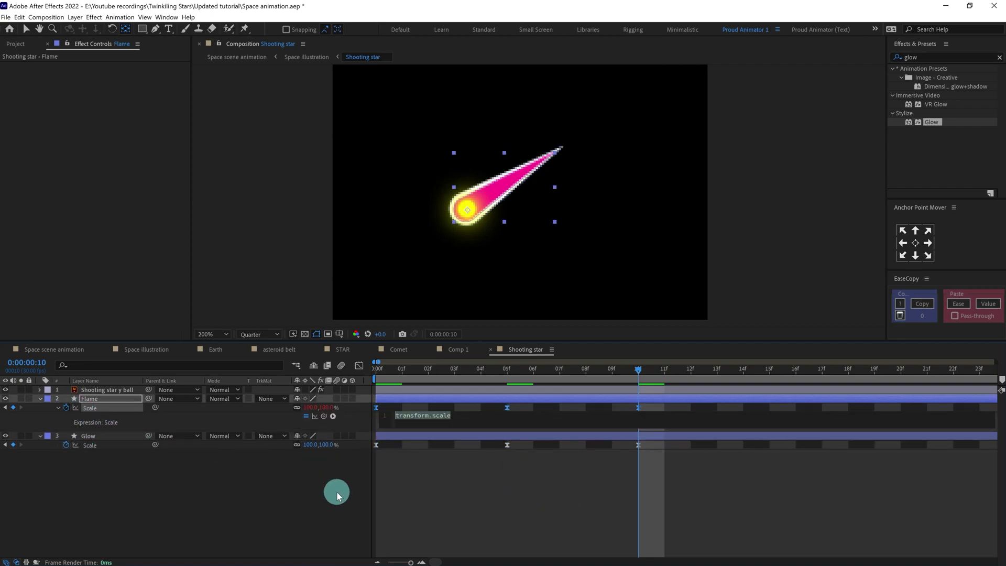
type("lo")
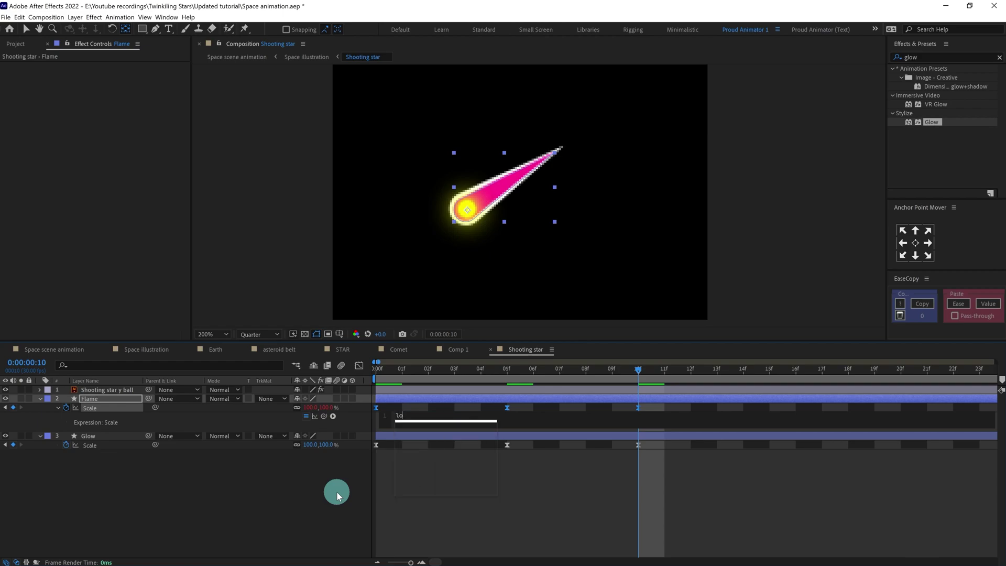
type("opIn()+loopou(")
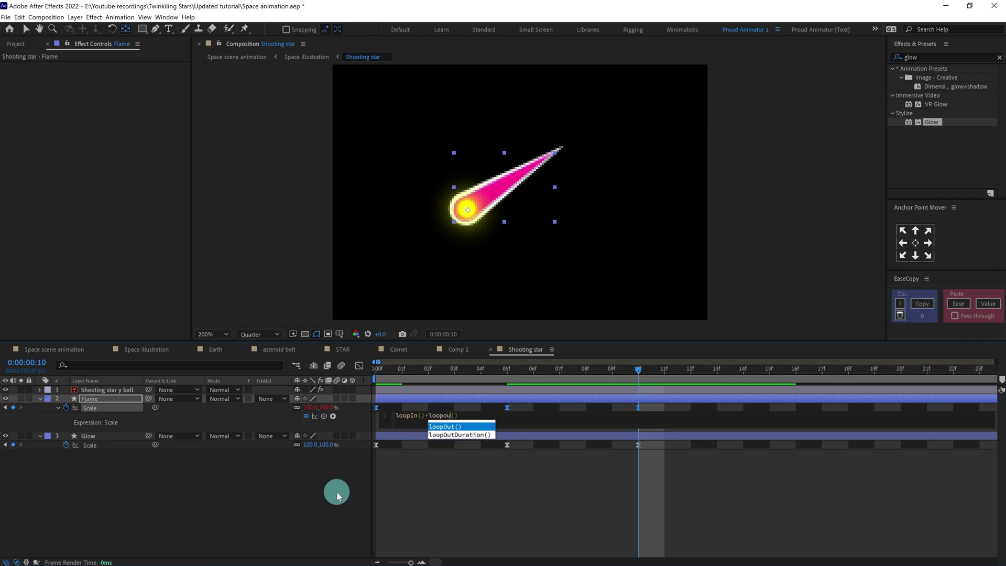
key("Return")
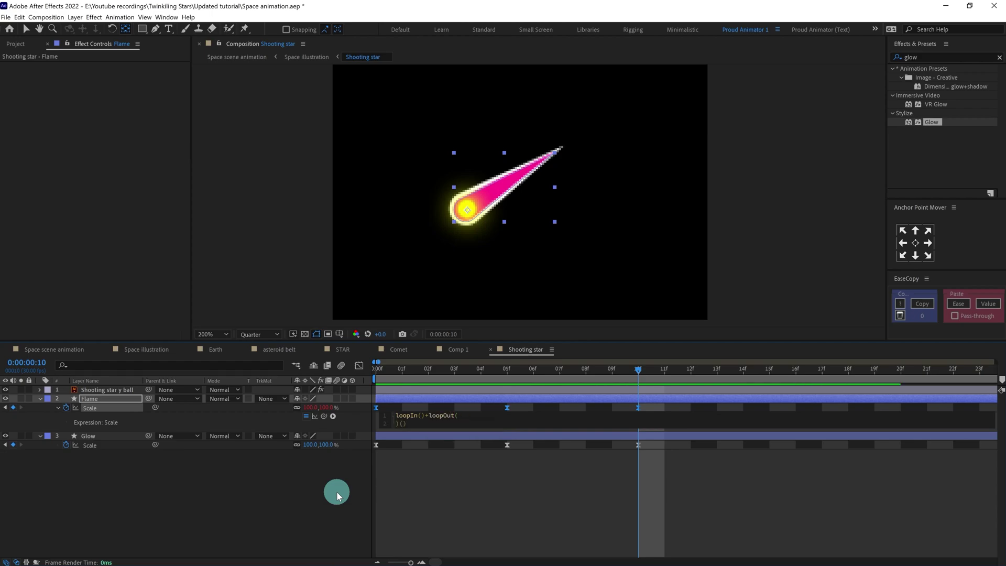
key("BackSpace")
type("-value;")
Step: Copy the Flame's loop expression to the Glow layer's Scale and shift the Glow's Scale keyframes 3 frames later
key("ctrl+a")
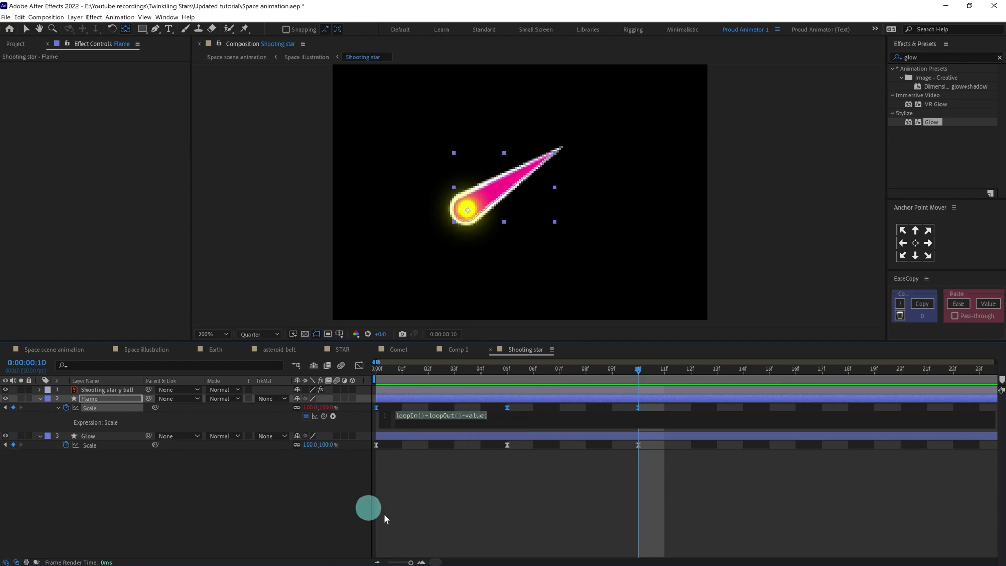
left_click(66, 445, "alt")
key("ctrl+v")
left_click_drag(373, 445, 451, 446)
scroll(474, 227, "down", 2)
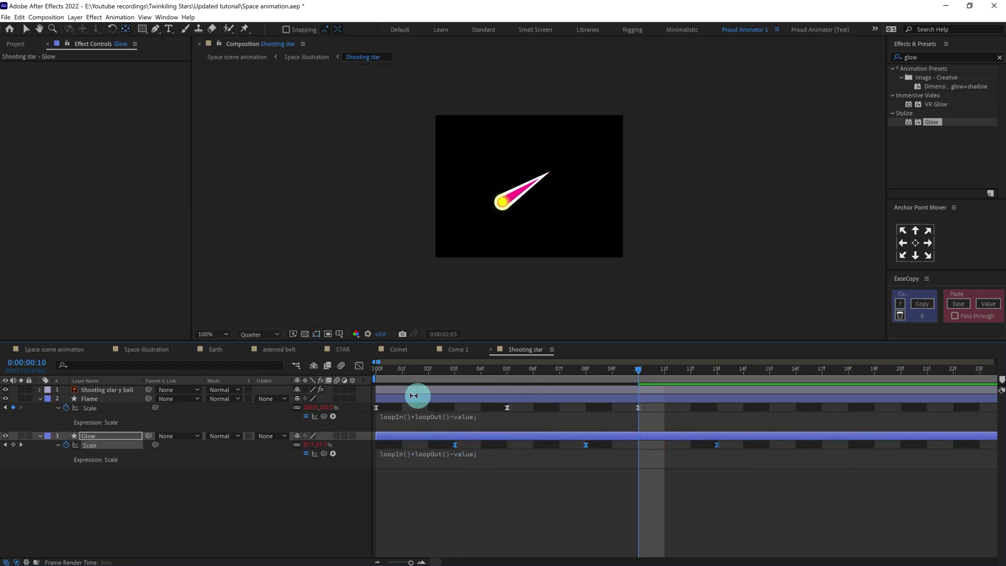
Step: Shift the Glow layer's Scale keyframes one frame earlier to start at frame 2, and preview the flame loop from the start
left_click(373, 370)
key("space")
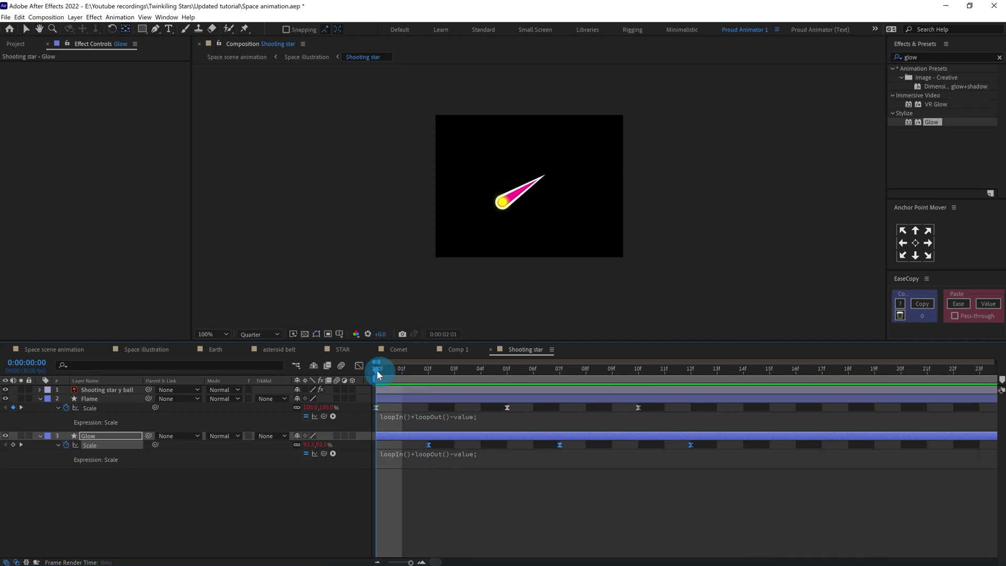
left_click(426, 460)
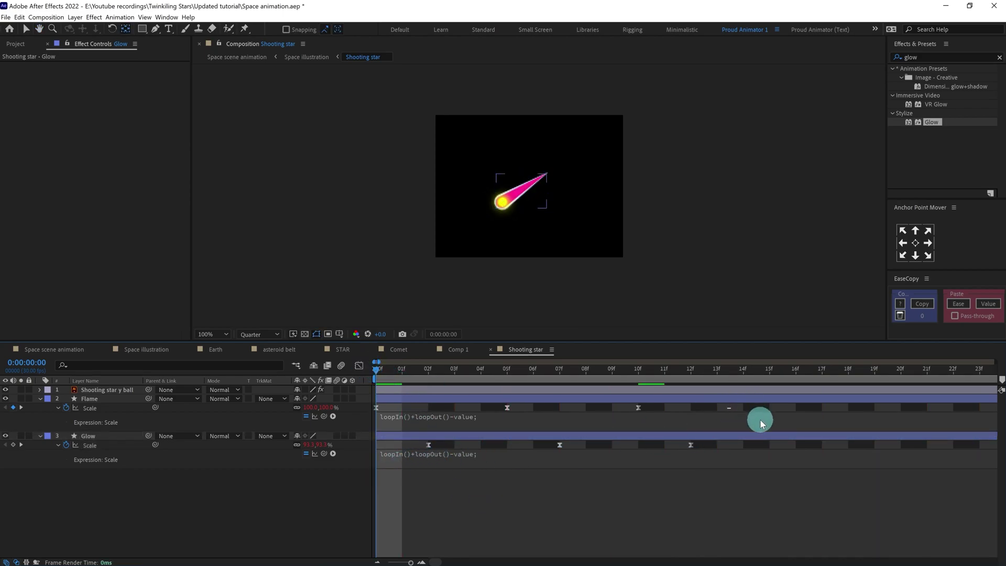
mouse_move(376, 370)
left_mouse_down()
mouse_move(400, 512)
mouse_move(386, 371)
mouse_move(377, 370)
left_mouse_up()
left_click_drag(719, 415, 371, 467)
left_click_drag(691, 445, 638, 445)
key("space")
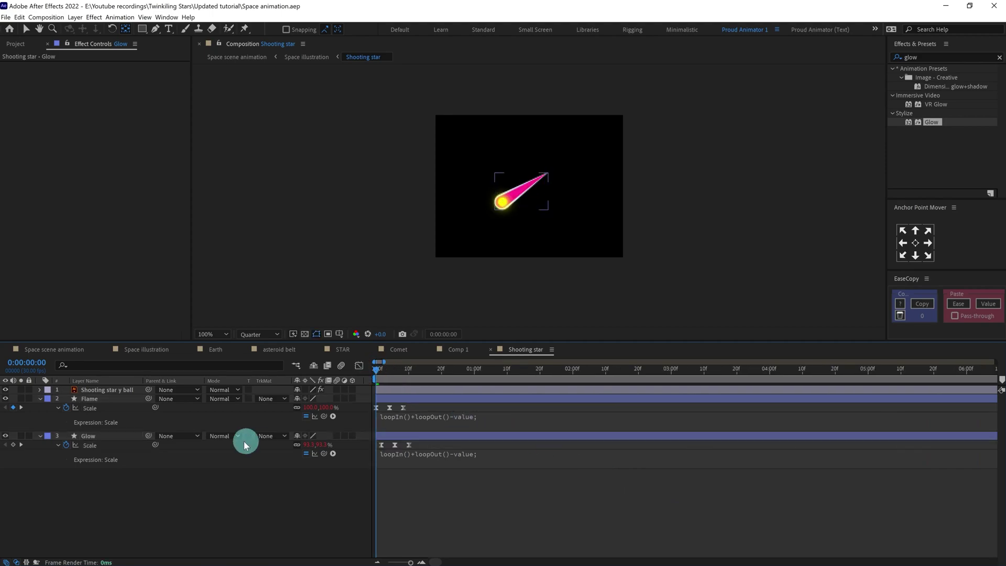
Step: Set the Glow layer's blending mode to Overlay
left_click(271, 437)
left_click(270, 437)
left_click(224, 436)
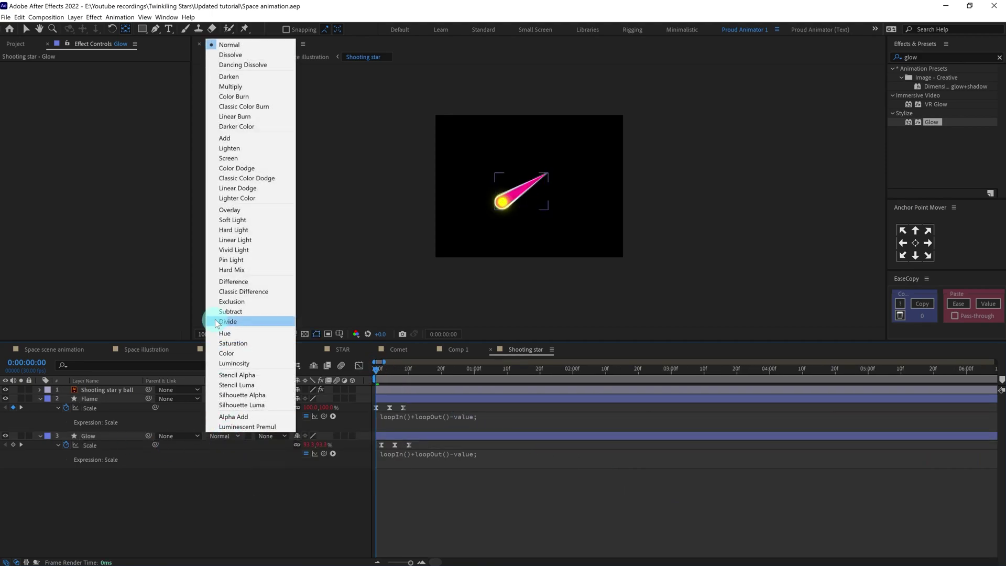
left_click(228, 211)
left_click(533, 551)
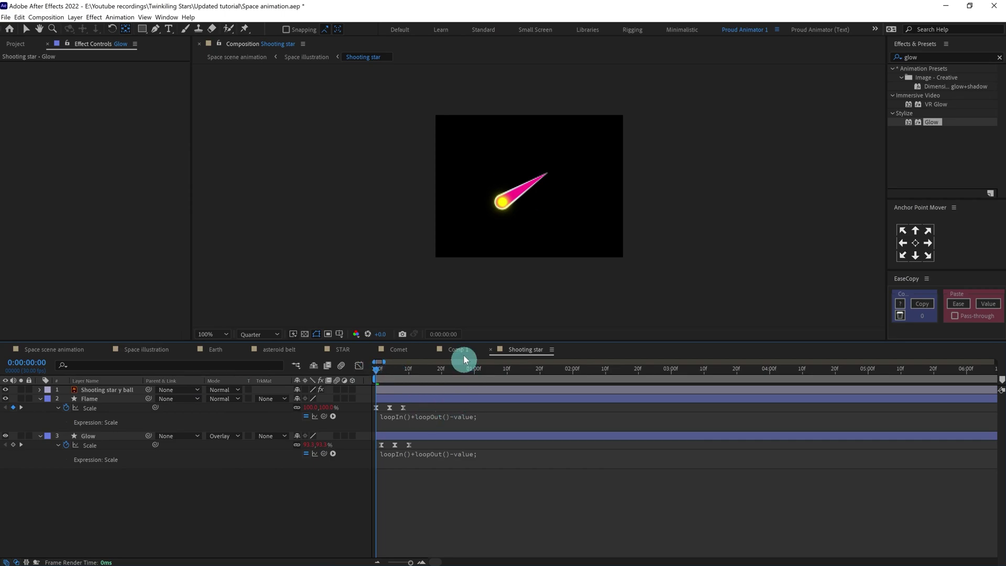
Step: Copy the Particle layer from the Comet composition into the Shooting star composition, directly above the Flame layer
left_click(458, 350)
left_click(395, 349)
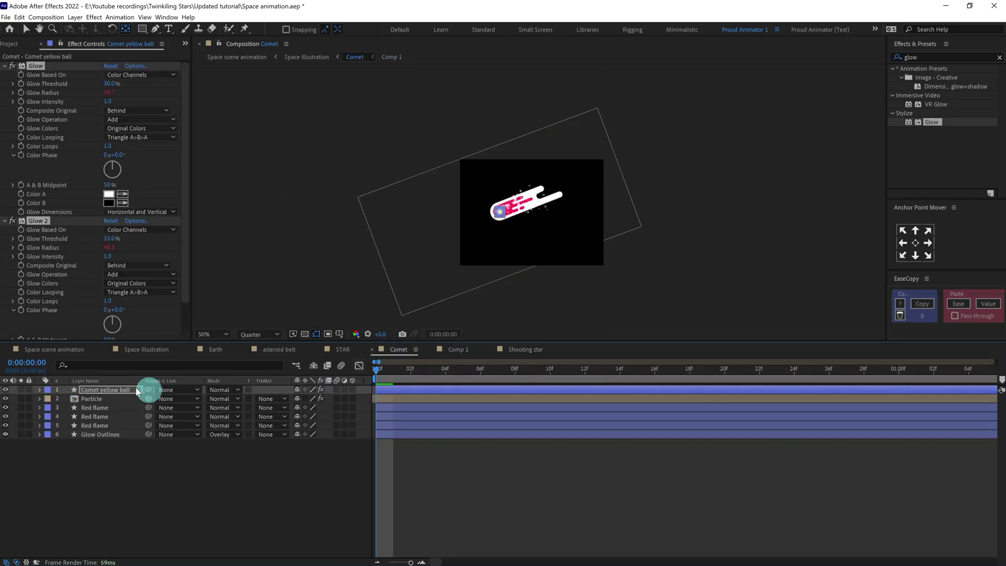
left_click(97, 399)
left_click(522, 349)
left_click(104, 398)
Step: Move the Particle layer so that the particles' origin sits on the shooting star's yellow ball
left_click(502, 266)
scroll(501, 265, "up", 1)
left_click(482, 238)
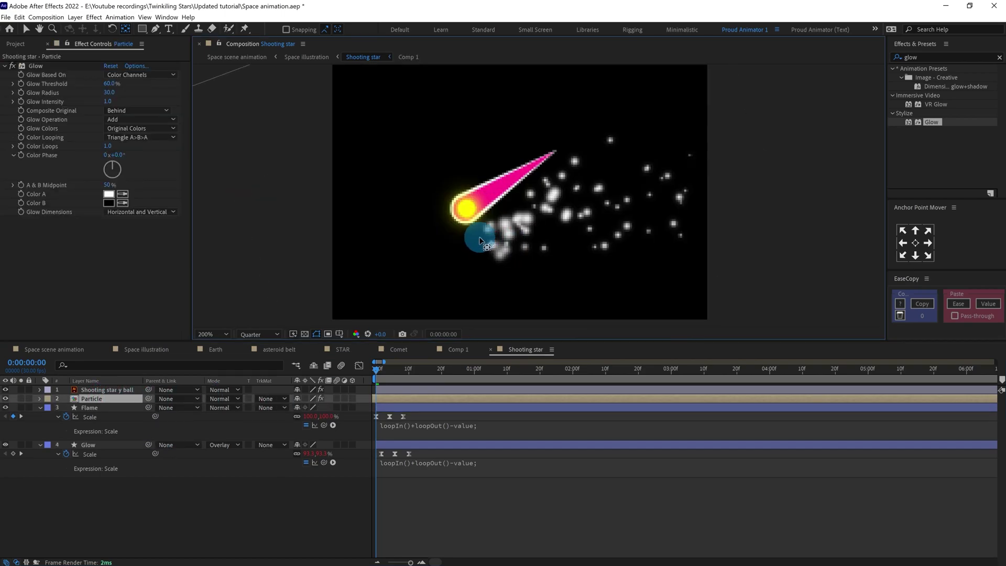
key("ctrl+z")
key("v")
key("ctrl+shift+z")
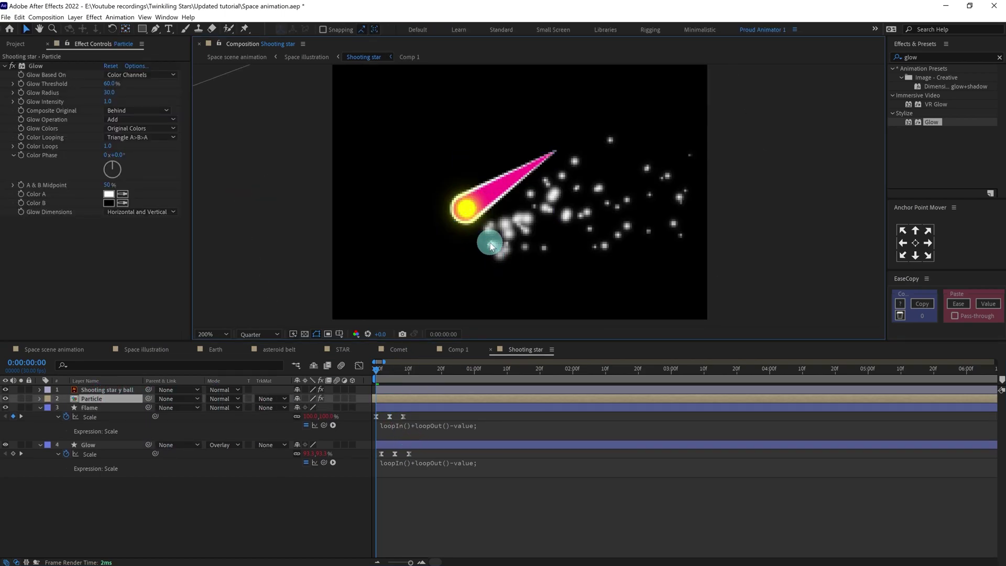
left_click_drag(490, 243, 464, 206)
Step: Scale down the Particle layer, rotate it to line up with the flame's direction, and preview the trail
scroll(464, 206, "down", 1)
left_click_drag(741, 113, 615, 163)
left_click(112, 30)
left_click_drag(405, 178, 402, 197)
key("v")
key("space")
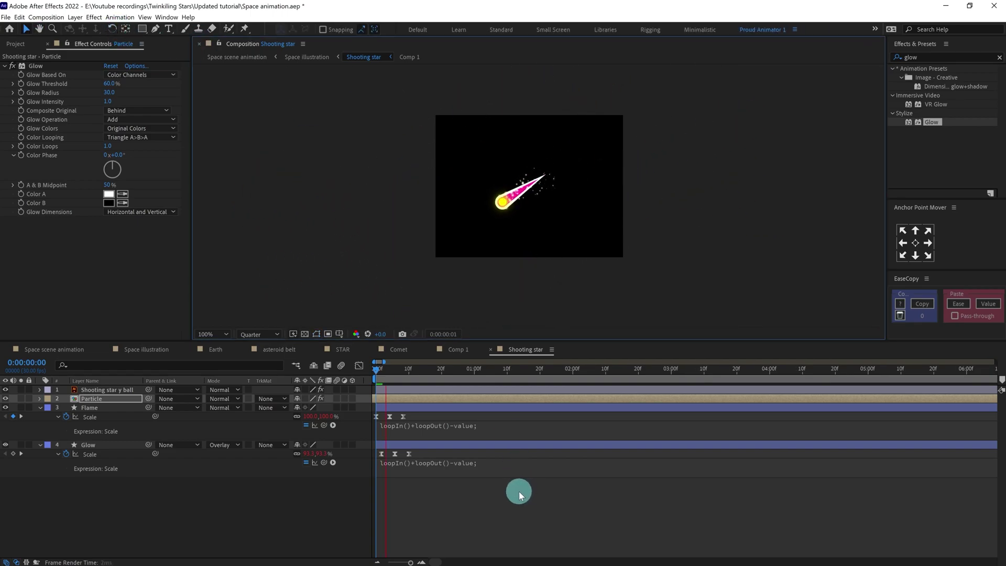
key("space")
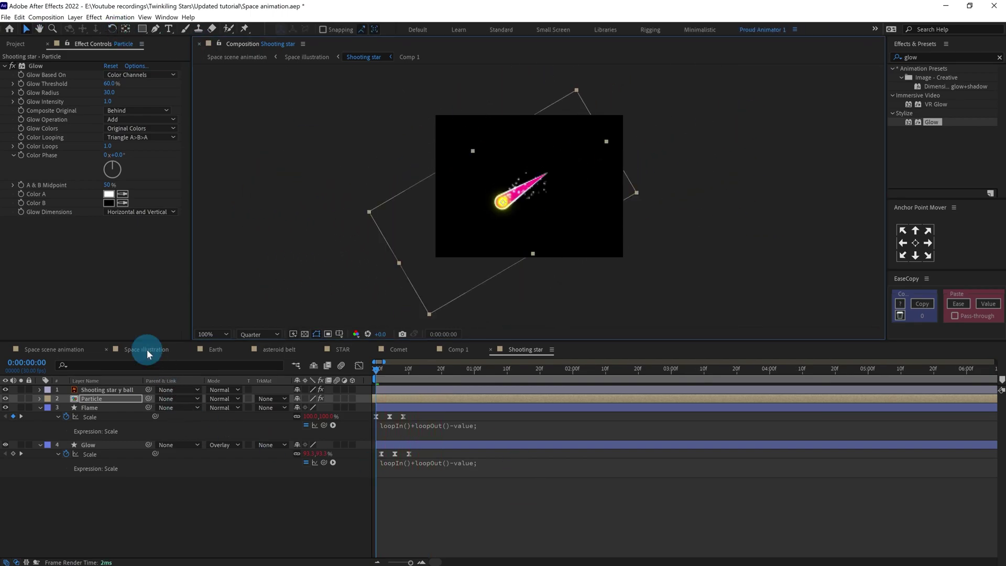
Step: Apply the Fill effect to the Earth water layer in the Earth composition
left_click(147, 350)
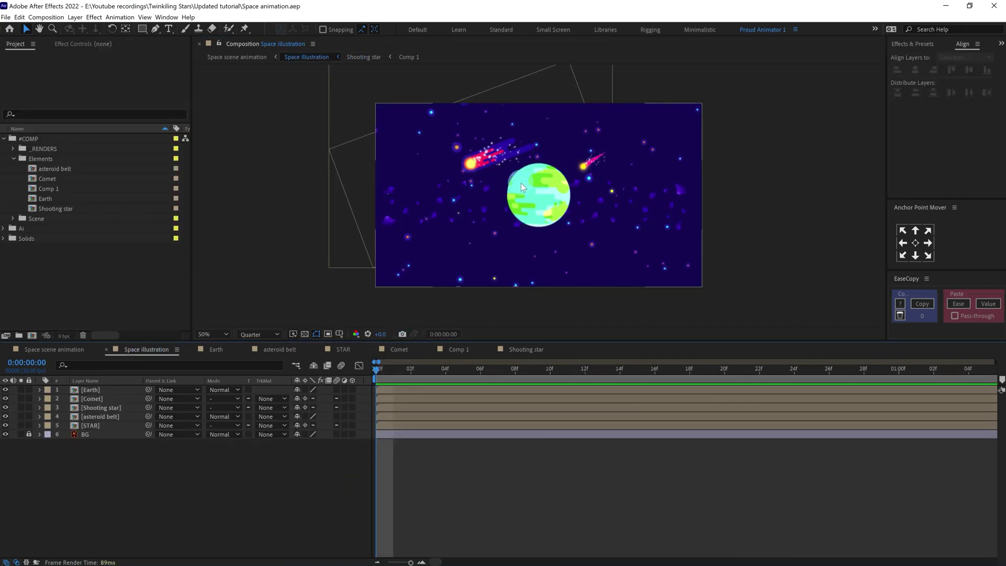
double_click(92, 391)
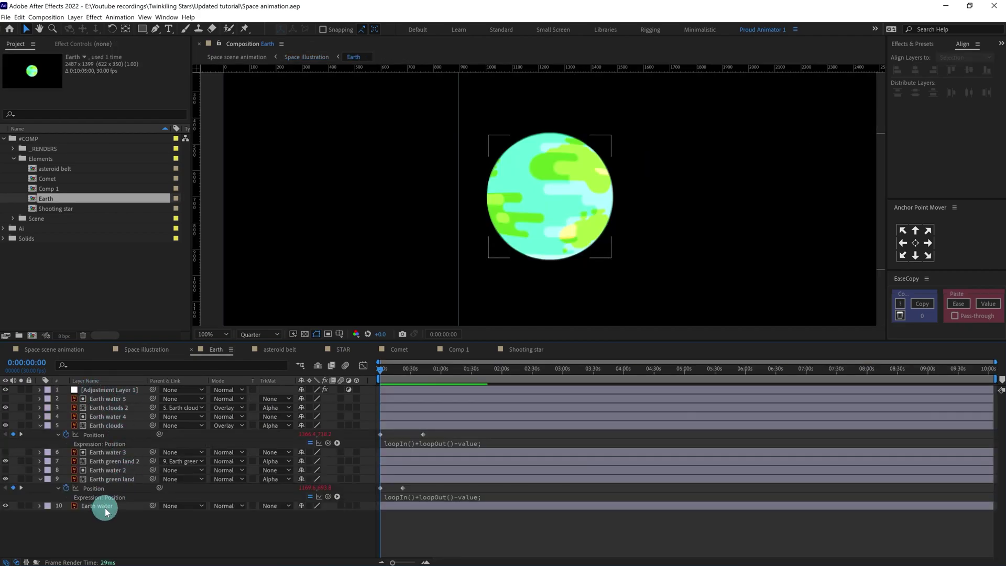
left_click(105, 506)
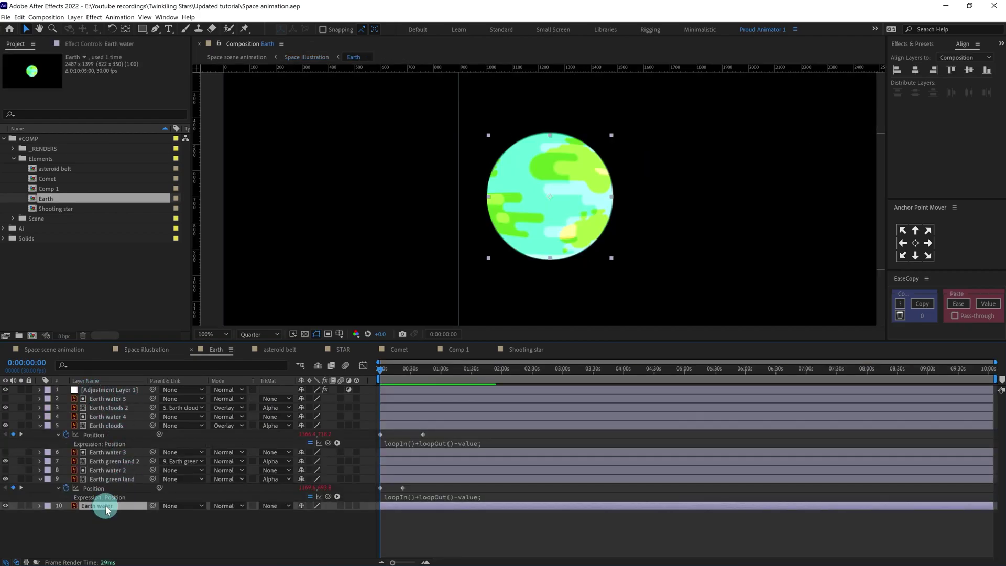
left_click(899, 43)
left_click(913, 58)
type("fill")
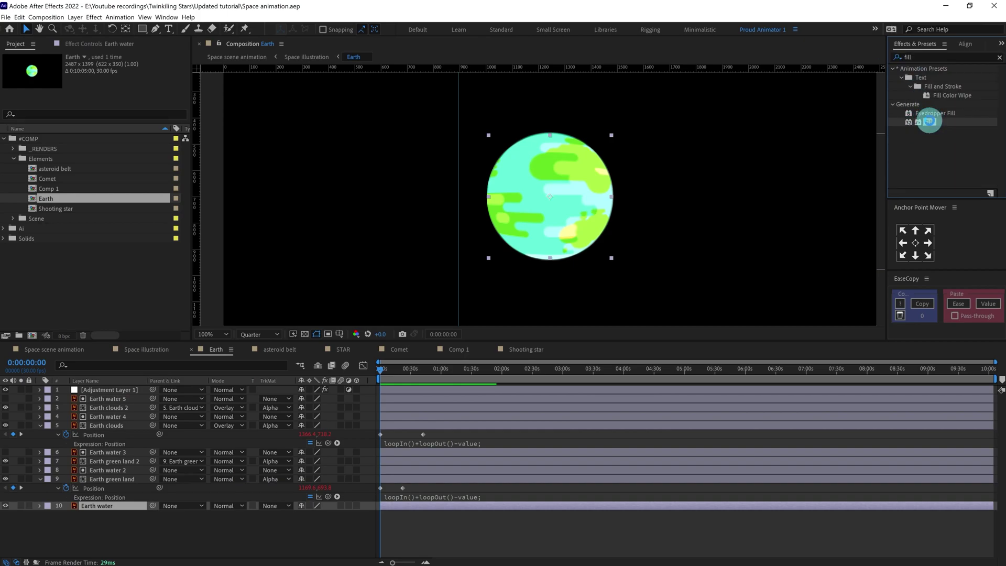
double_click(929, 121)
Step: Set the Earth water's Fill color to blue 004BE3 and return to the Space illustration composition
left_click(107, 93)
left_click(316, 226)
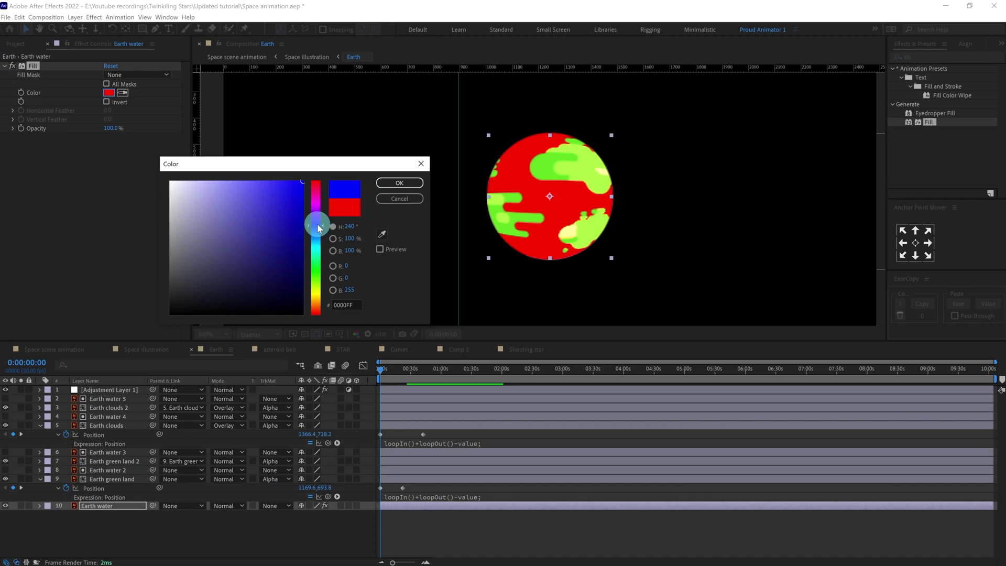
left_click(346, 305)
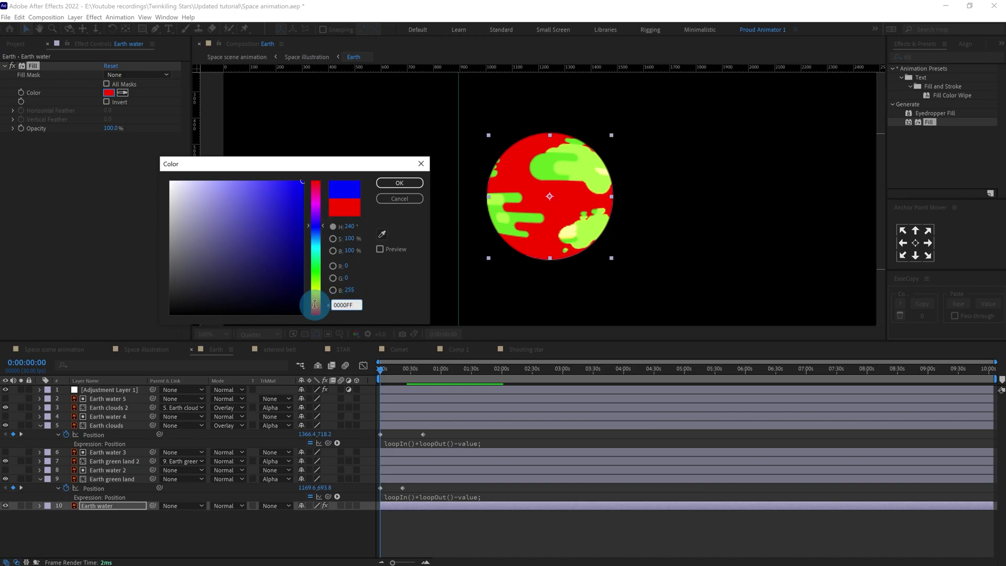
left_click(302, 198)
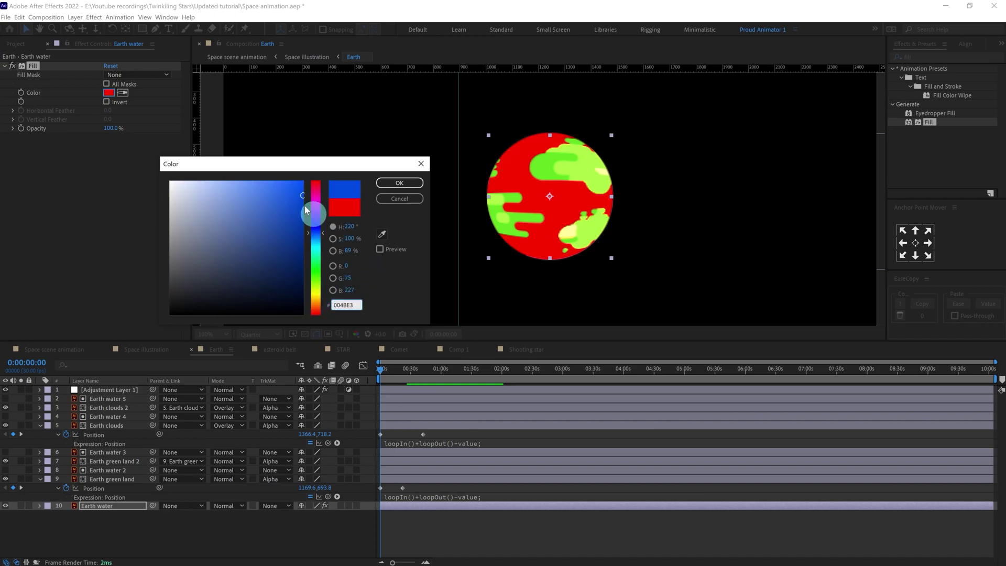
left_click(390, 184)
left_click(518, 530)
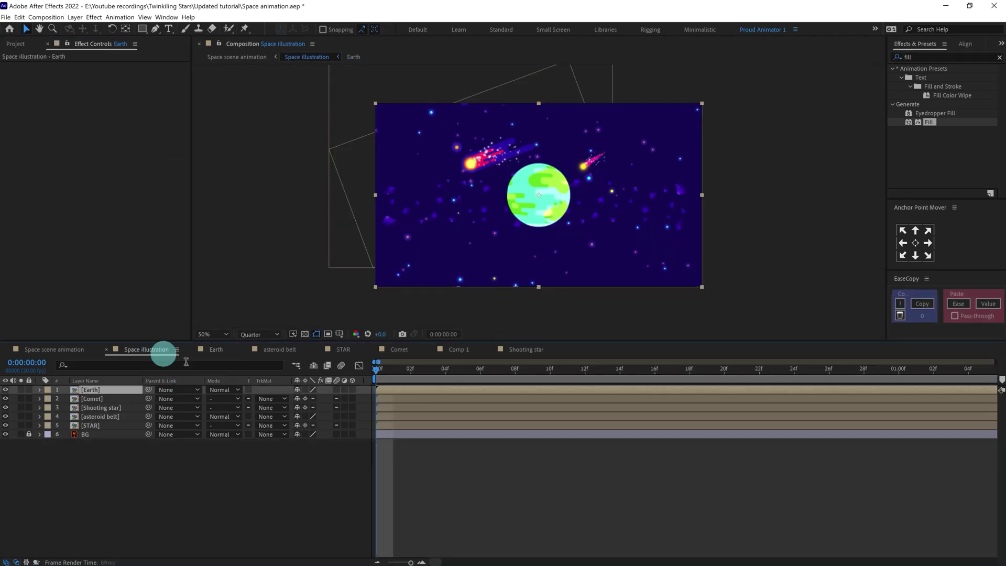
left_click(157, 349)
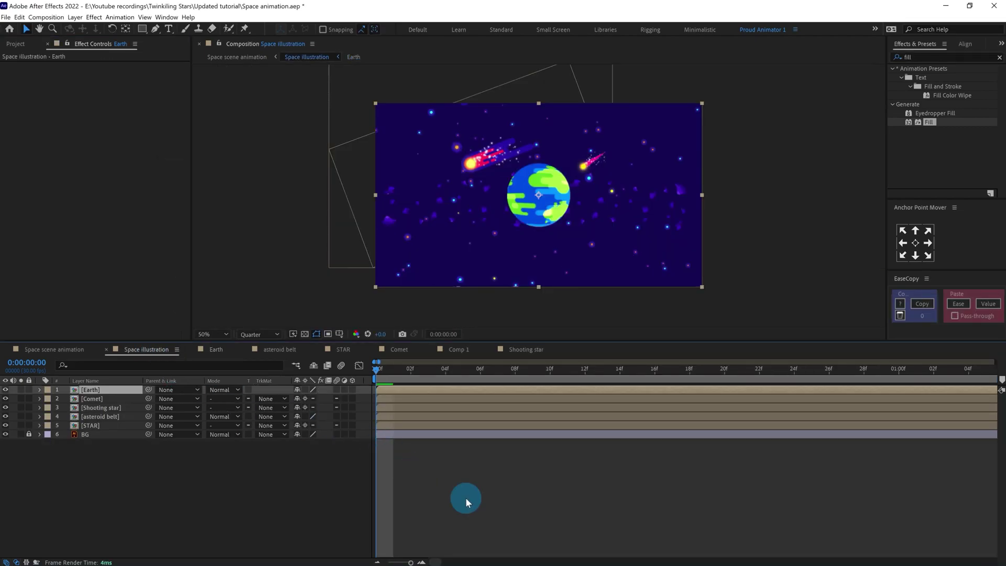